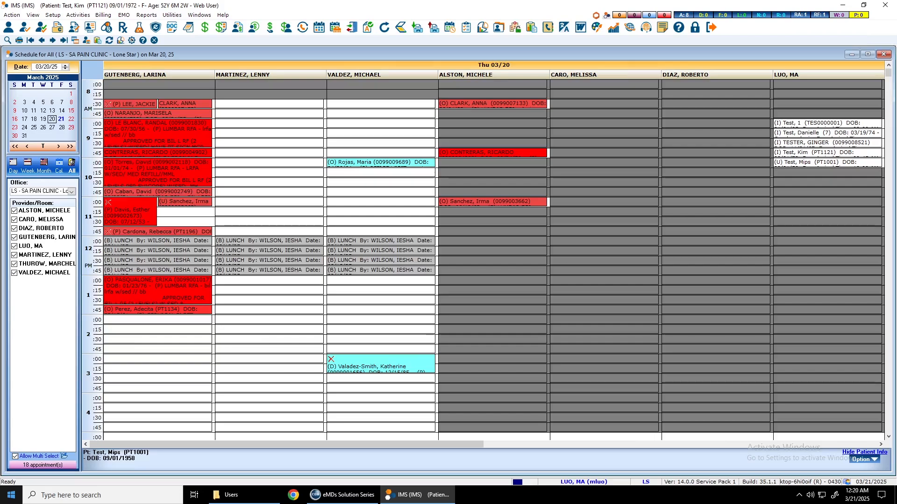
Close the schedule, check in the patient with the 10:00 AM appointment and acknowledge the billing alert.
{"action": "left_click", "coordinate": [883, 53]}
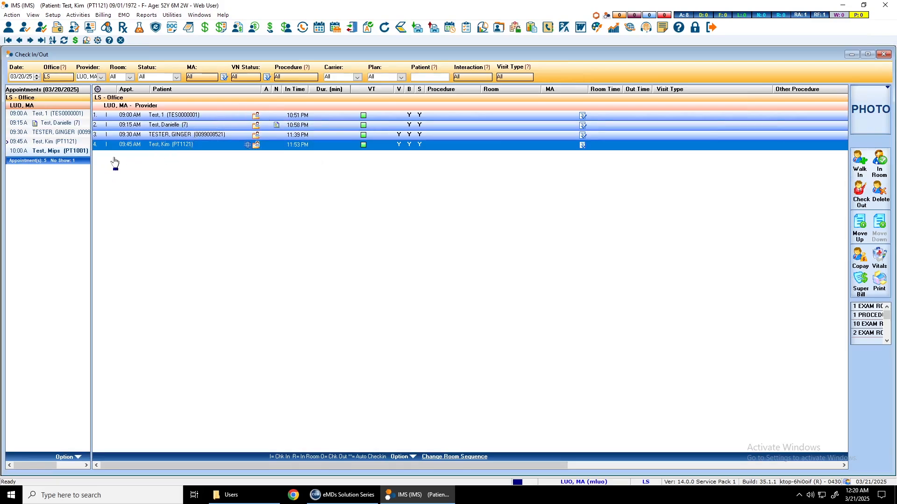
{"action": "double_click", "coordinate": [55, 153]}
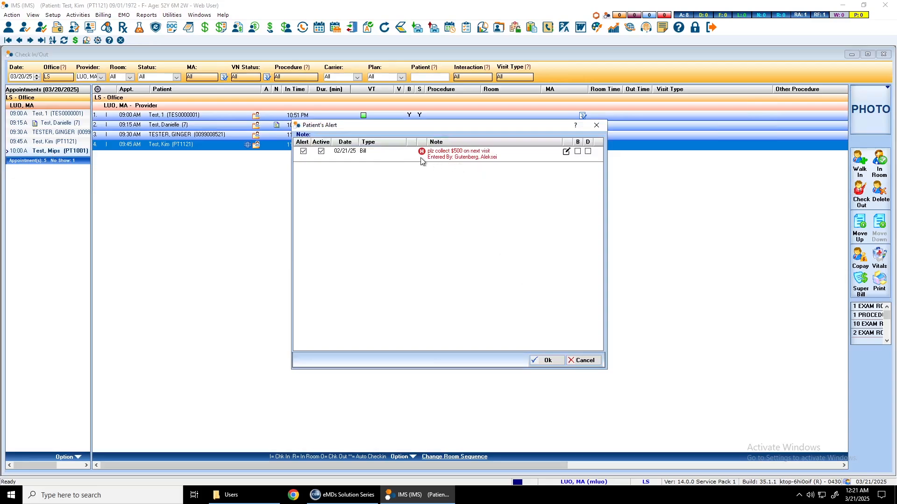
{"action": "left_click", "coordinate": [548, 361]}
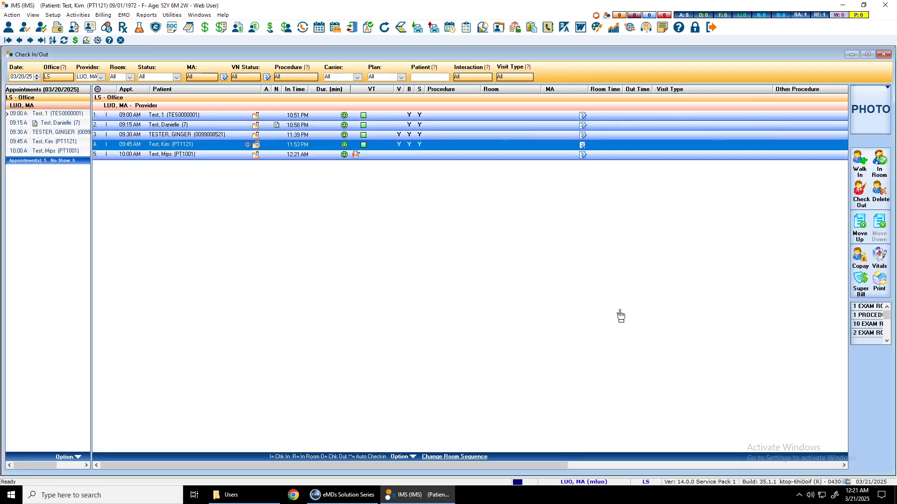
View the check-in details of the 10:00 AM patient and close them without verifying the patient detail.
{"action": "double_click", "coordinate": [297, 158]}
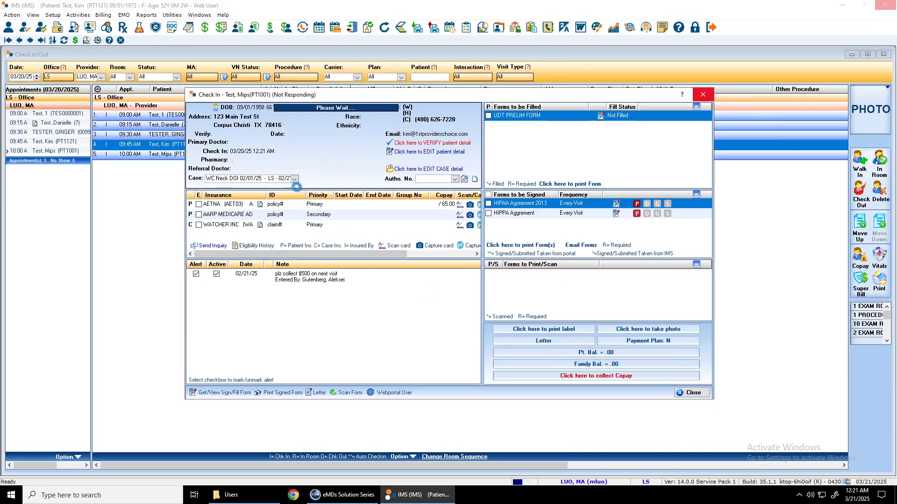
{"action": "left_click", "coordinate": [693, 392]}
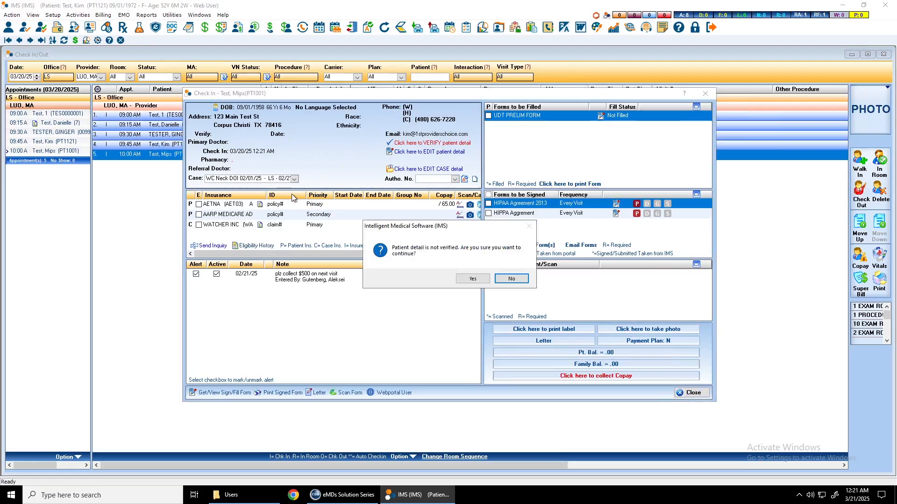
{"action": "left_click", "coordinate": [473, 280]}
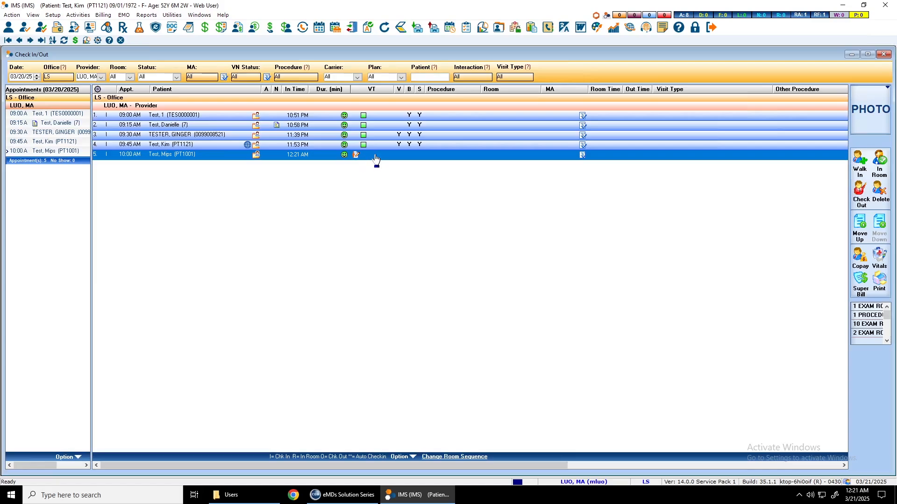
Add a visit note dated 03/20/2025 for the 10:00 AM check-in entry.
{"action": "left_click", "coordinate": [399, 135]}
{"action": "left_click", "coordinate": [378, 156]}
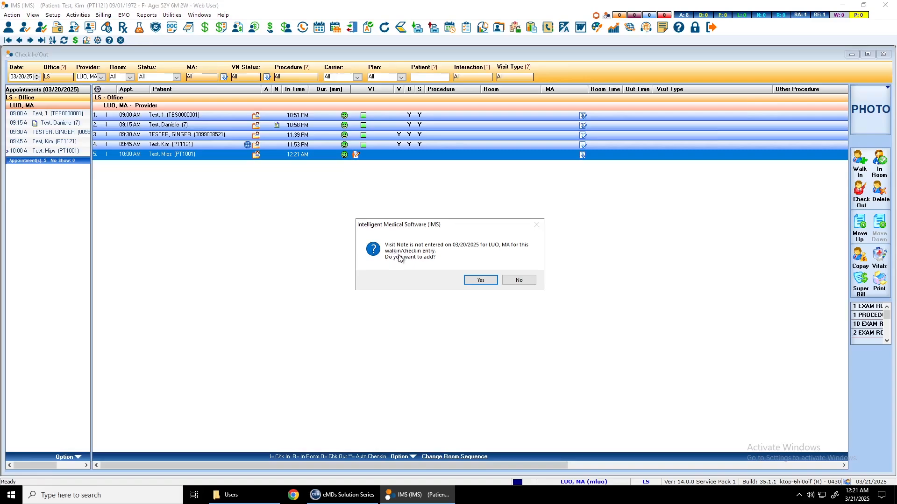
{"action": "left_click", "coordinate": [482, 281]}
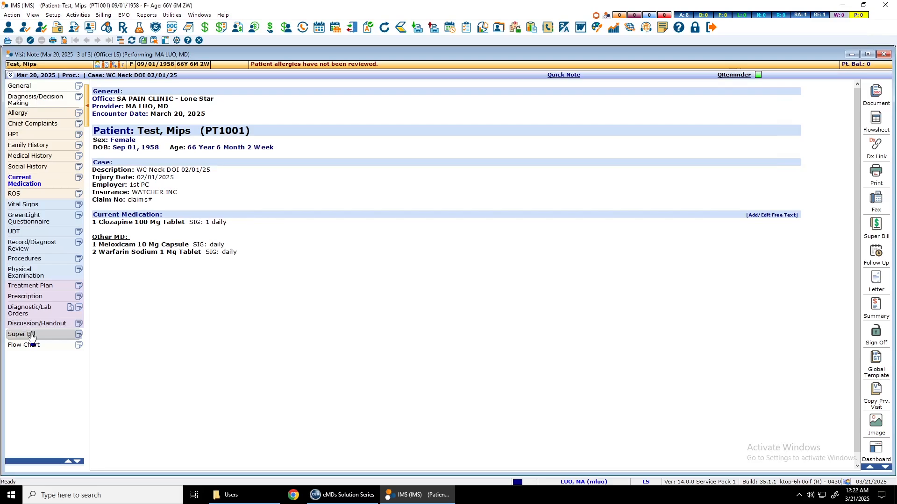
Open the visit note's General details and view the available Interaction options.
{"action": "left_click", "coordinate": [49, 85]}
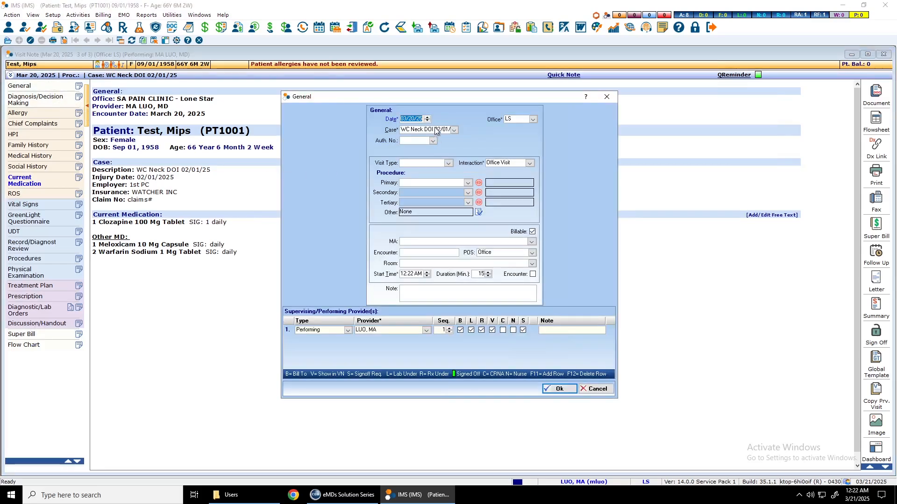
{"action": "left_click", "coordinate": [531, 161]}
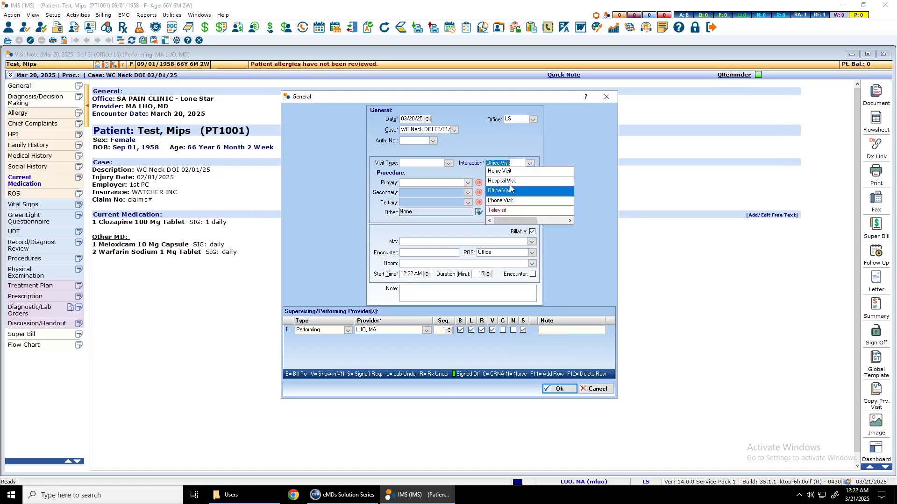
{"action": "left_click", "coordinate": [529, 163]}
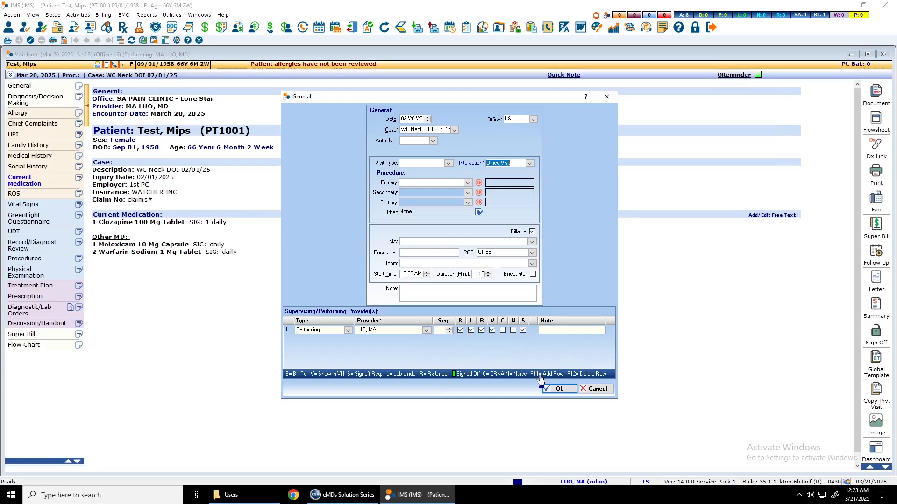
Add a second provider row of type Supervising and assign a different provider to it.
{"action": "key", "text": "F11"}
{"action": "left_click", "coordinate": [348, 340]}
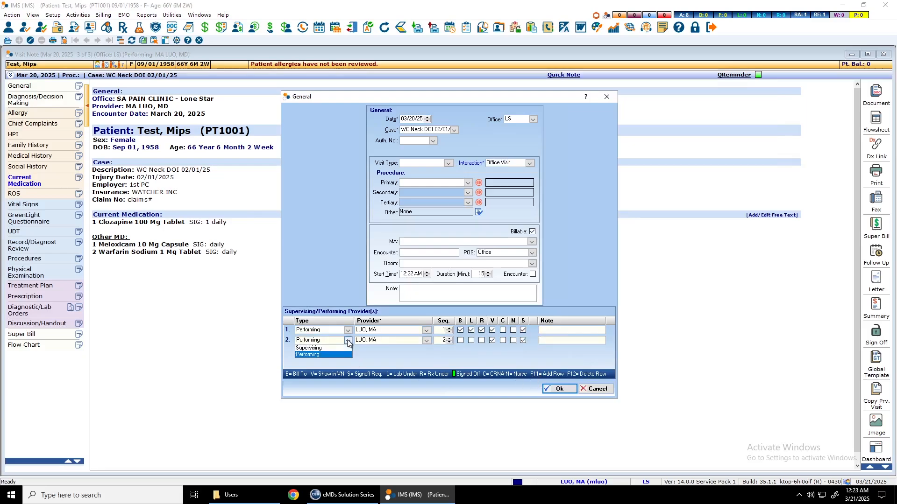
{"action": "left_click", "coordinate": [332, 355]}
{"action": "left_click", "coordinate": [424, 341]}
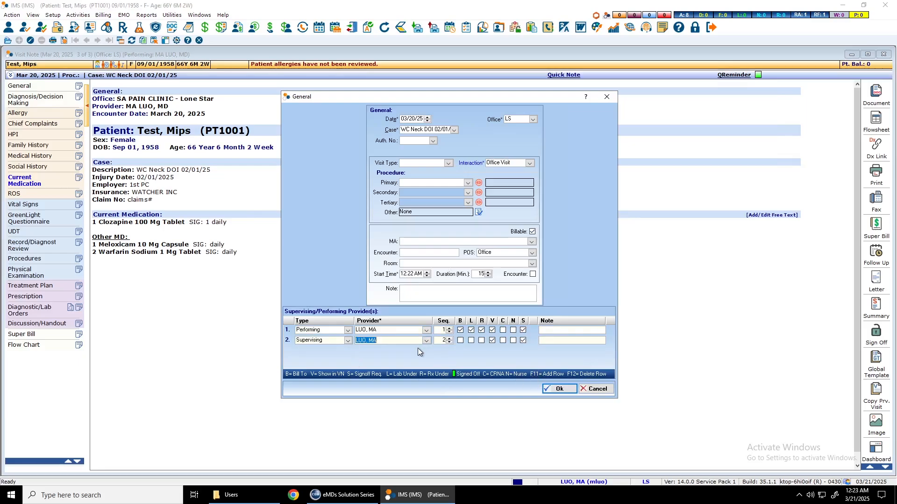
{"action": "left_click", "coordinate": [427, 344]}
{"action": "left_click", "coordinate": [398, 365]}
Swap the provider roles so that the first row is Supervising and the second row is Performing.
{"action": "left_click", "coordinate": [348, 330]}
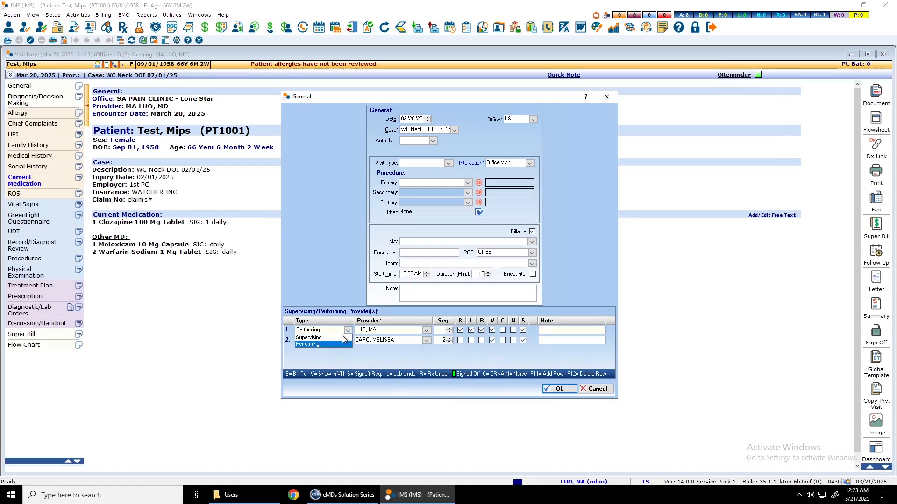
{"action": "left_click", "coordinate": [339, 337]}
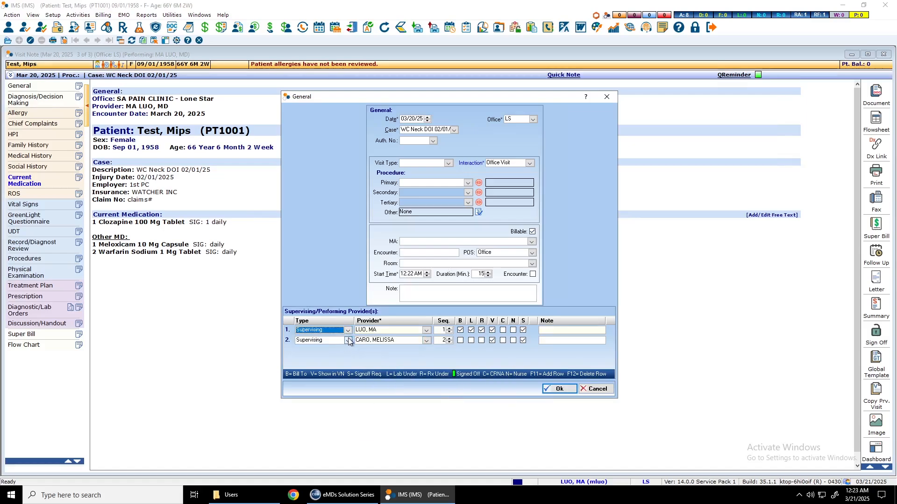
{"action": "left_click", "coordinate": [348, 340]}
{"action": "left_click", "coordinate": [319, 354]}
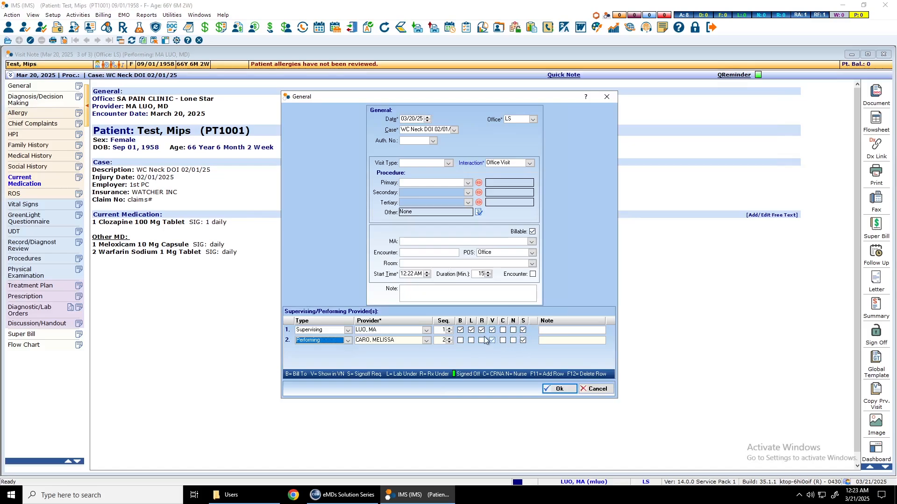
{"action": "left_click", "coordinate": [523, 331]}
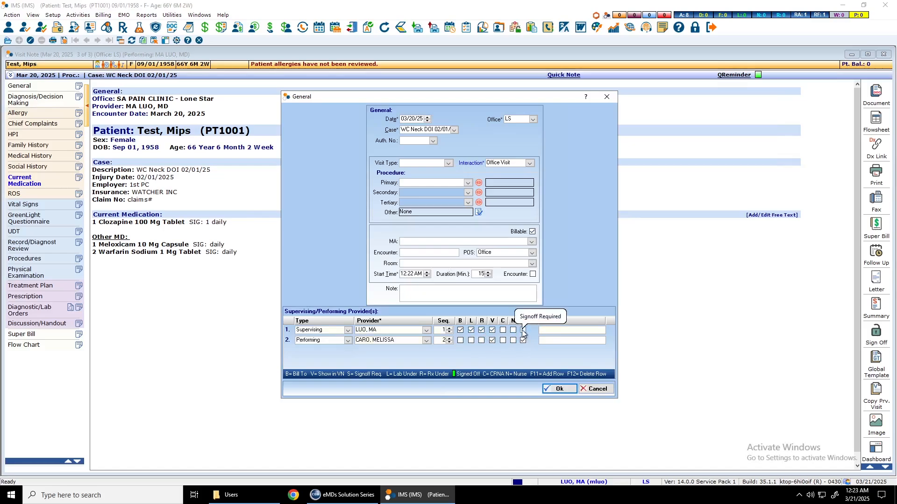
{"action": "left_click", "coordinate": [461, 331]}
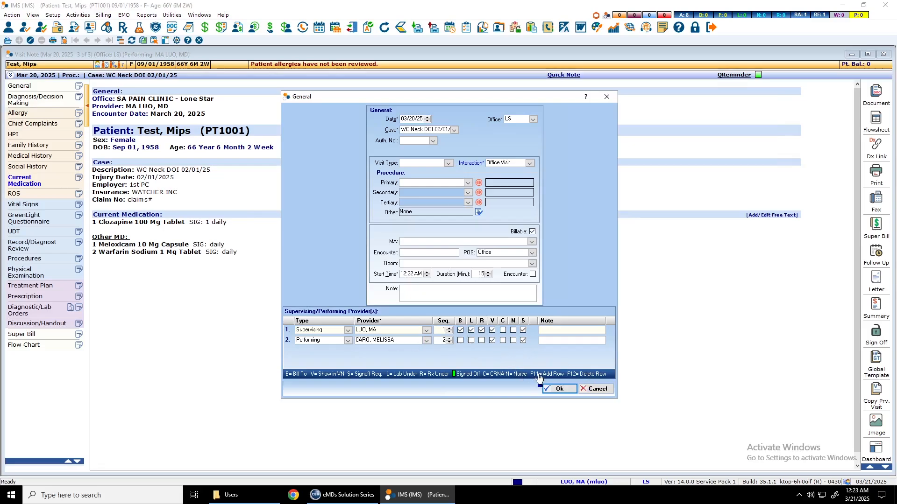
Delete the Supervising provider row and save the General details with the original provider assigned to the remaining Performing row.
{"action": "left_click", "coordinate": [568, 375]}
{"action": "left_click", "coordinate": [458, 279]}
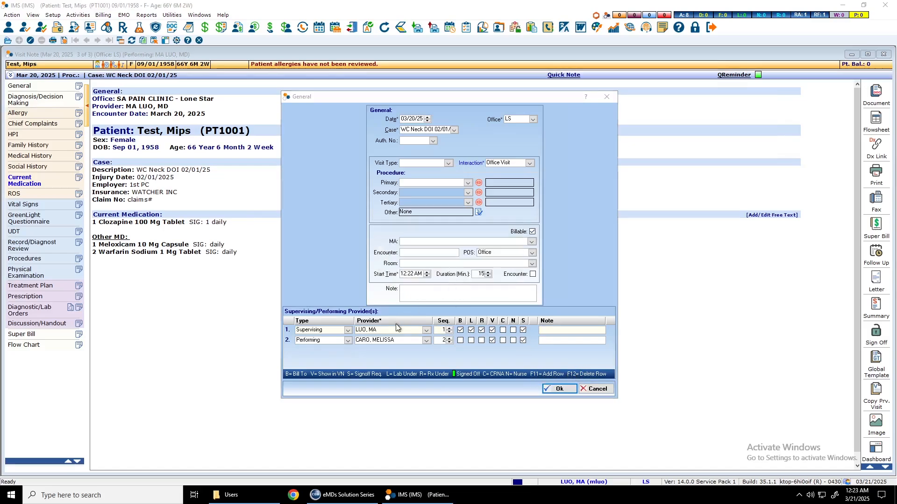
{"action": "left_click", "coordinate": [348, 330]}
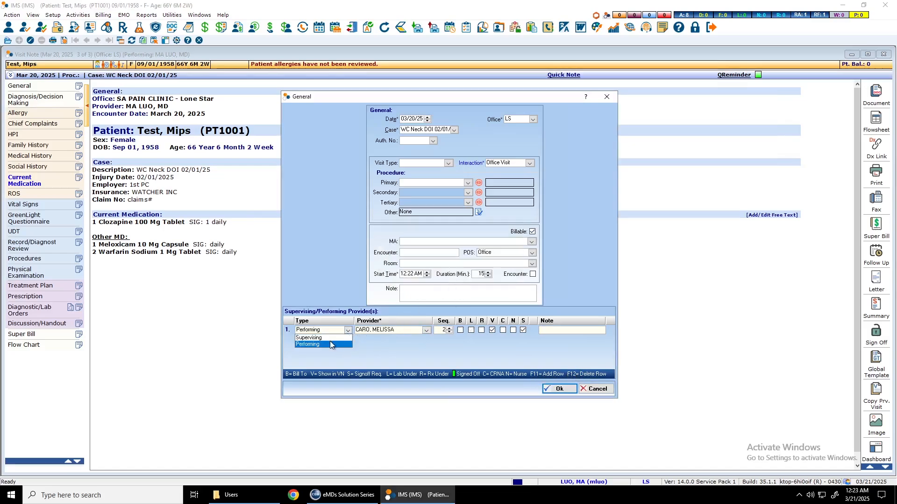
{"action": "left_click", "coordinate": [426, 331]}
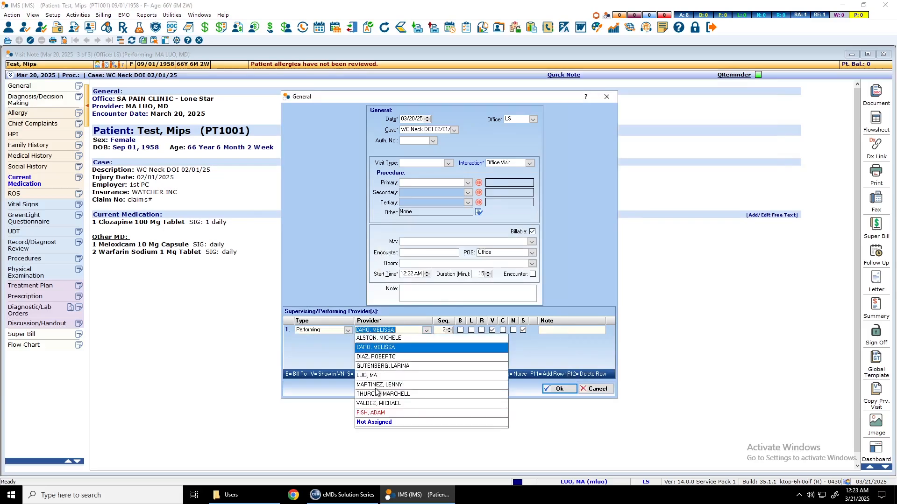
{"action": "left_click", "coordinate": [369, 375]}
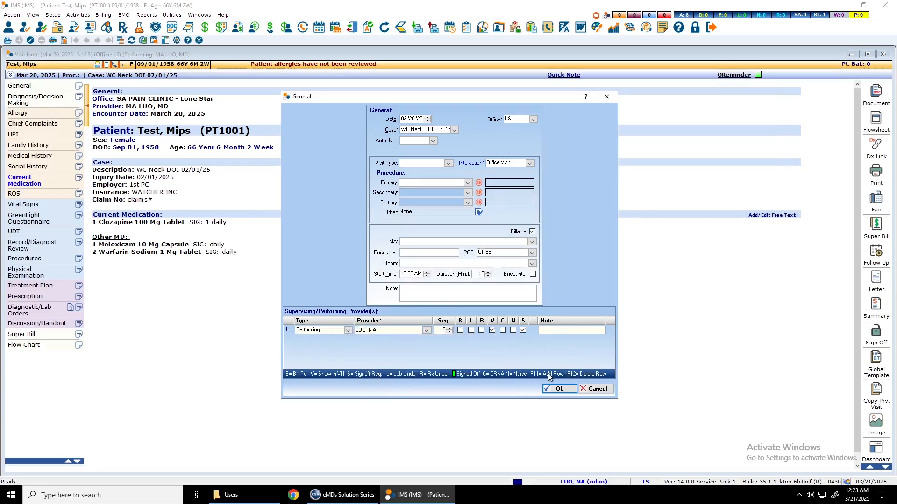
{"action": "left_click", "coordinate": [555, 389]}
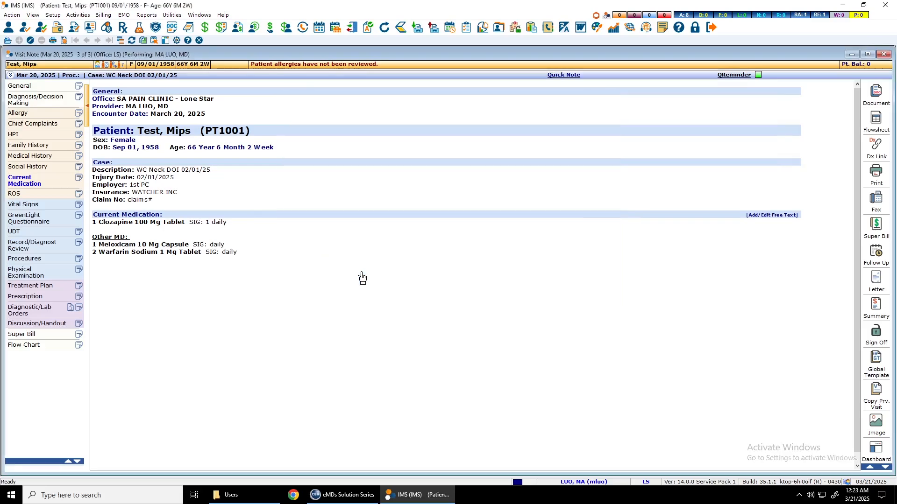
Open the Diagnosis/Decision Making section and select Z79.891, long term (current) use of opiate analgesic, from the MISC template.
{"action": "left_click", "coordinate": [52, 102]}
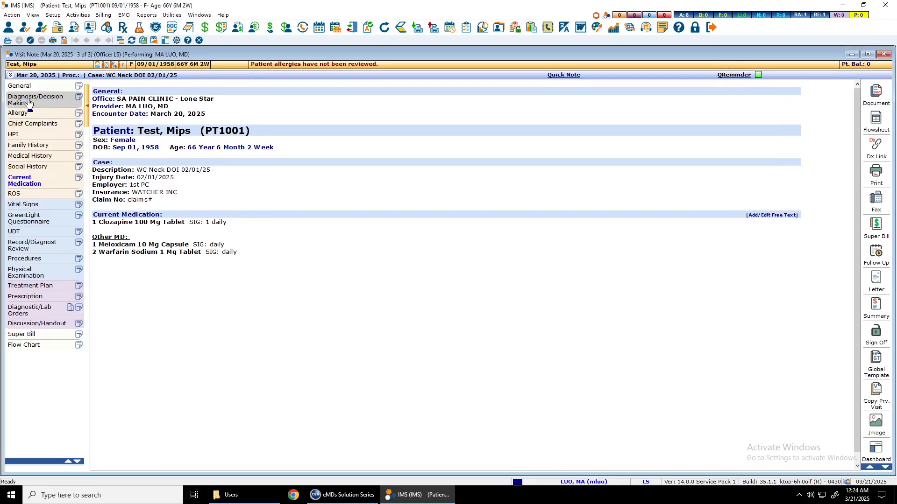
{"action": "left_click", "coordinate": [29, 102]}
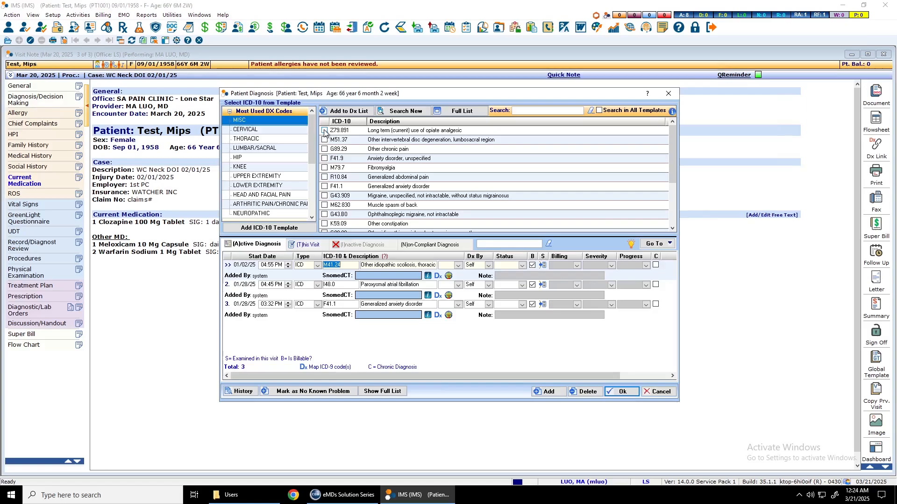
{"action": "left_click", "coordinate": [324, 131]}
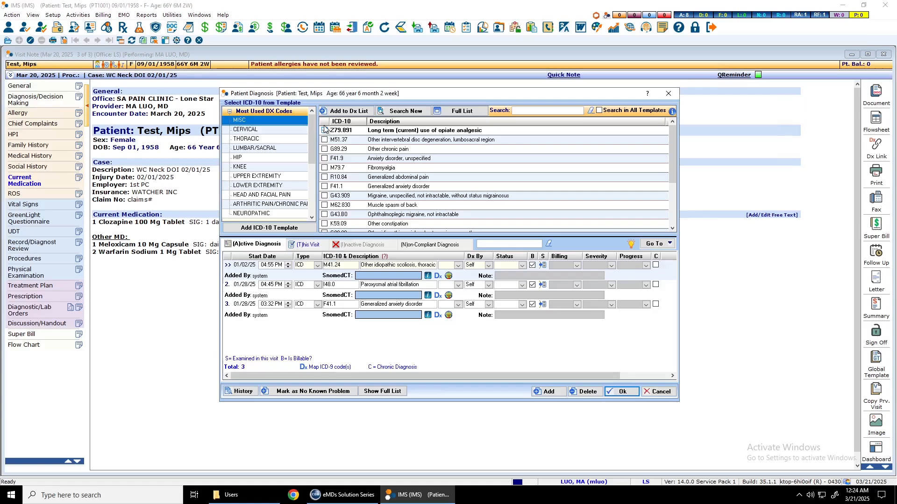
Select M54.51, M54.16 and M47.816 from the LUMBAR/SACRAL template and add all selected codes to the patient's active diagnosis list.
{"action": "left_click", "coordinate": [254, 148]}
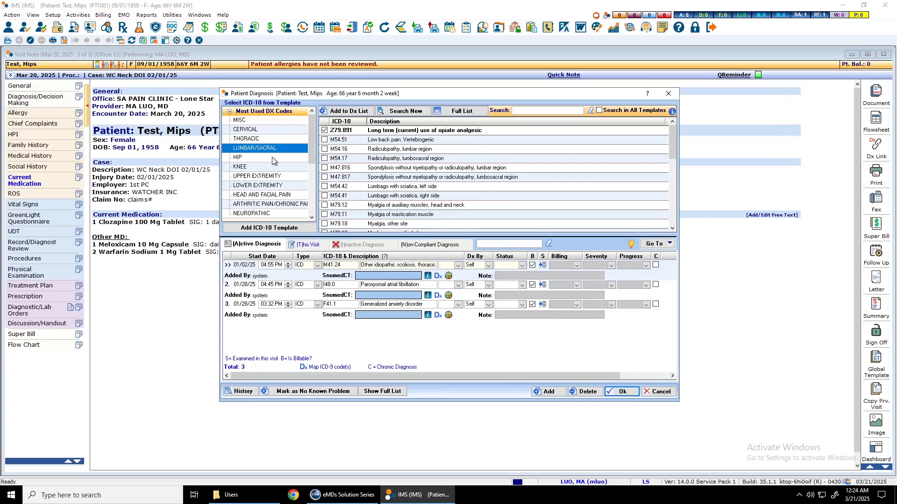
{"action": "left_click", "coordinate": [325, 140]}
{"action": "left_click", "coordinate": [325, 149]}
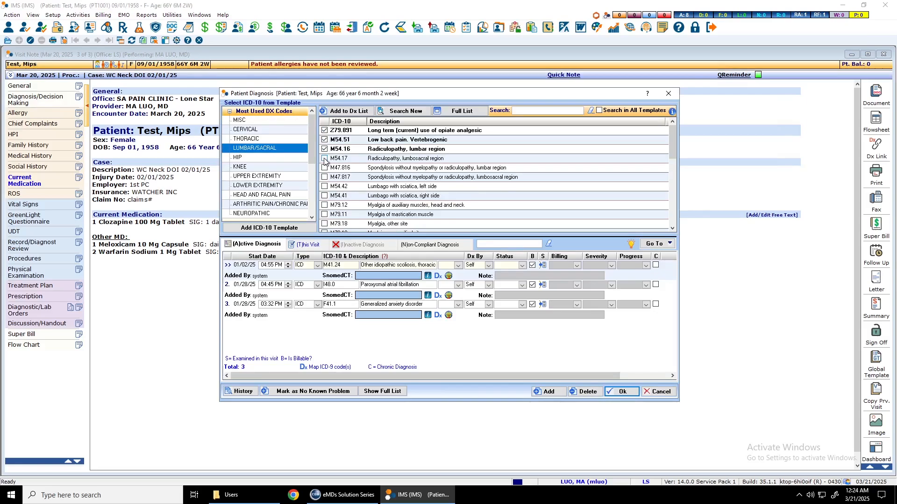
{"action": "left_click", "coordinate": [325, 168]}
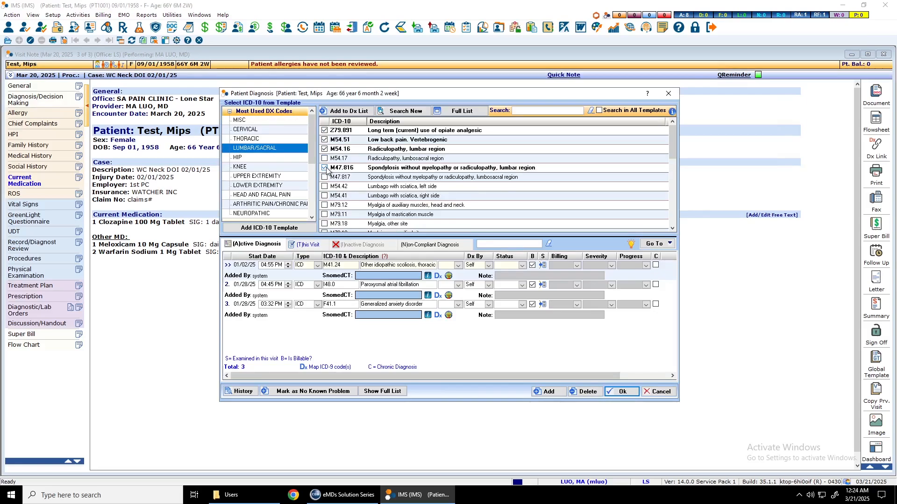
{"action": "scroll", "coordinate": [411, 140], "scroll_direction": "down", "scroll_amount": 2}
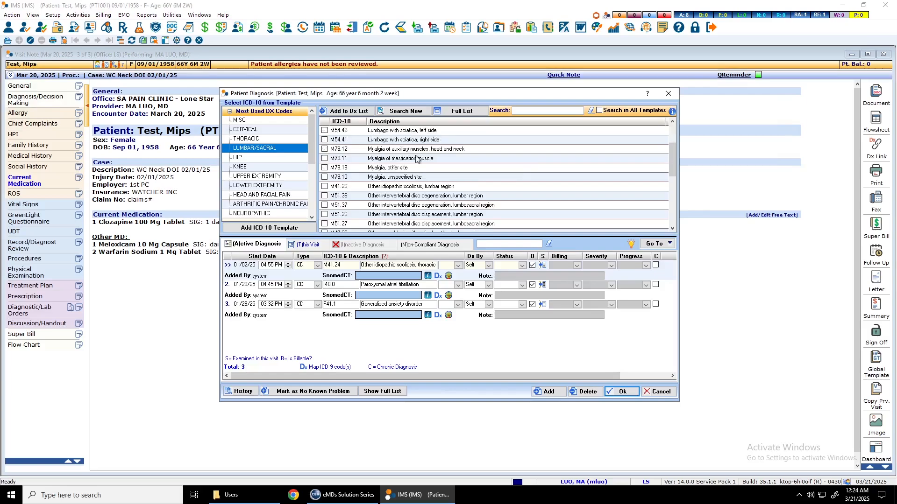
{"action": "scroll", "coordinate": [417, 159], "scroll_direction": "up", "scroll_amount": 2}
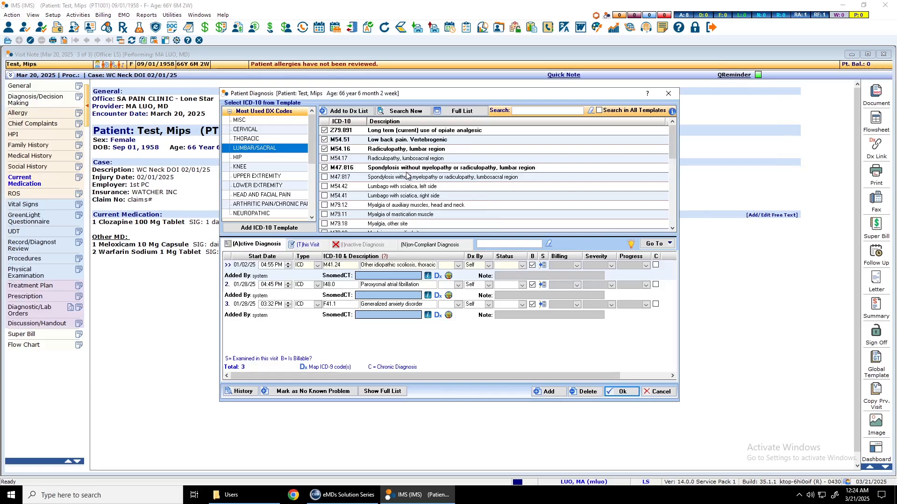
{"action": "left_click", "coordinate": [353, 112]}
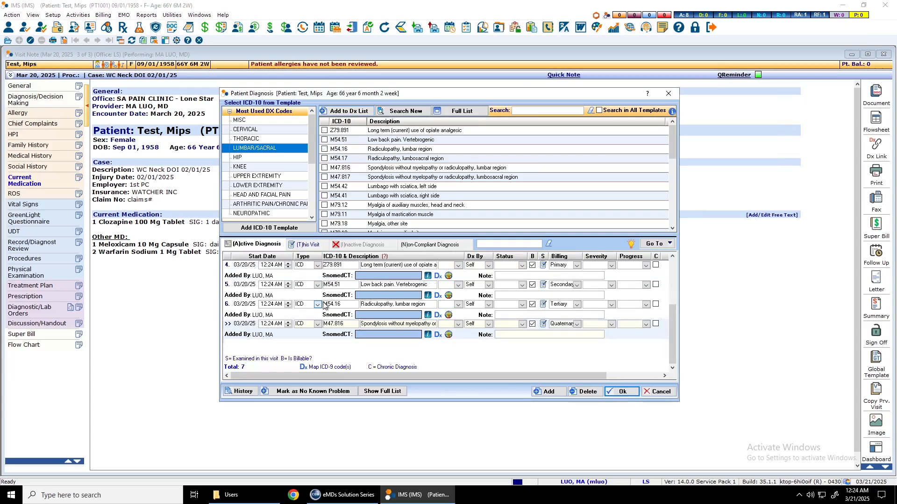
{"action": "scroll", "coordinate": [327, 306], "scroll_direction": "up", "scroll_amount": 3}
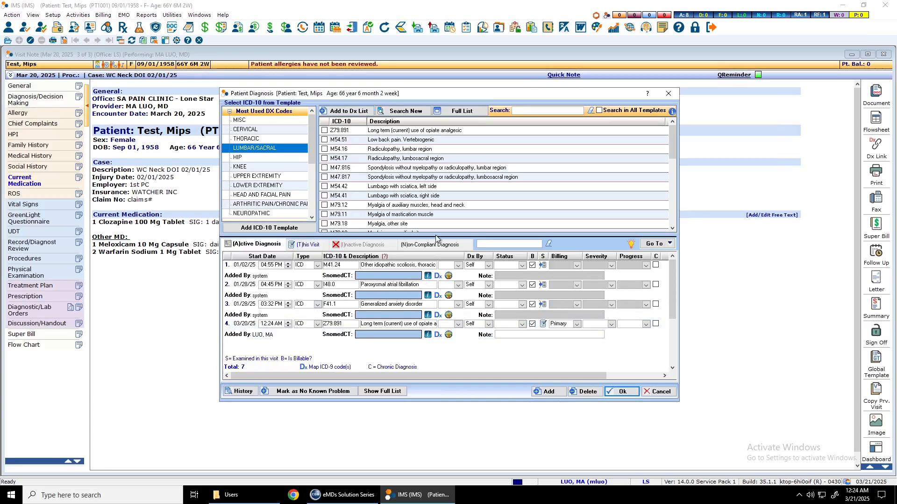
{"action": "scroll", "coordinate": [404, 293], "scroll_direction": "down", "scroll_amount": 3}
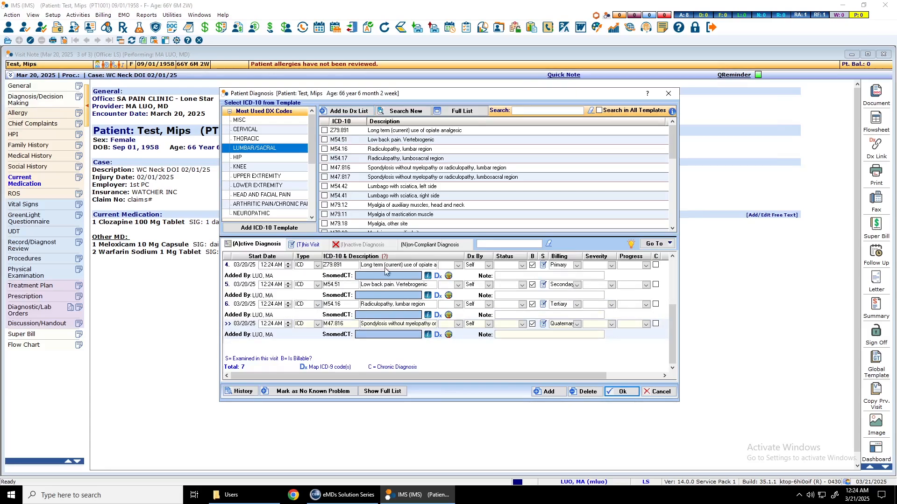
Search ICD-10 descriptions for "%chronic pain", add G89.4 Chronic pain syndrome to the active diagnoses and save the list to the visit note.
{"action": "left_click", "coordinate": [418, 117]}
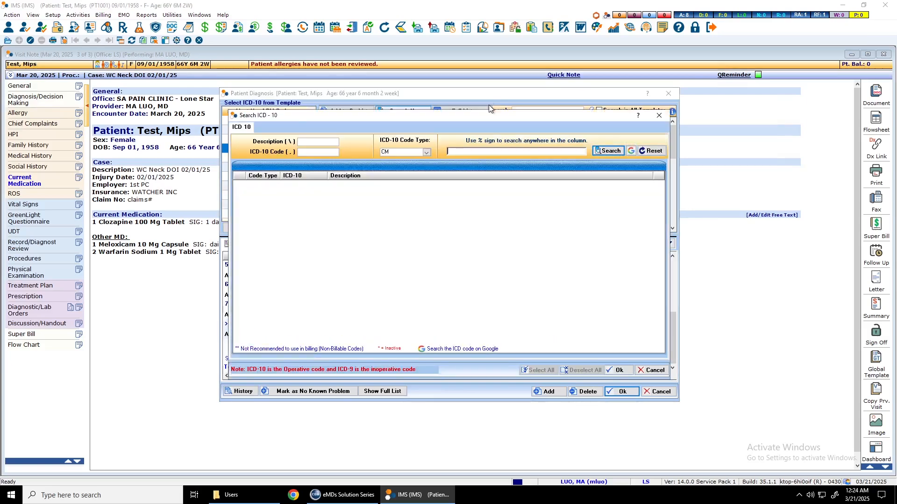
{"action": "type", "text": "%chronic pain"}
{"action": "key", "text": "Return"}
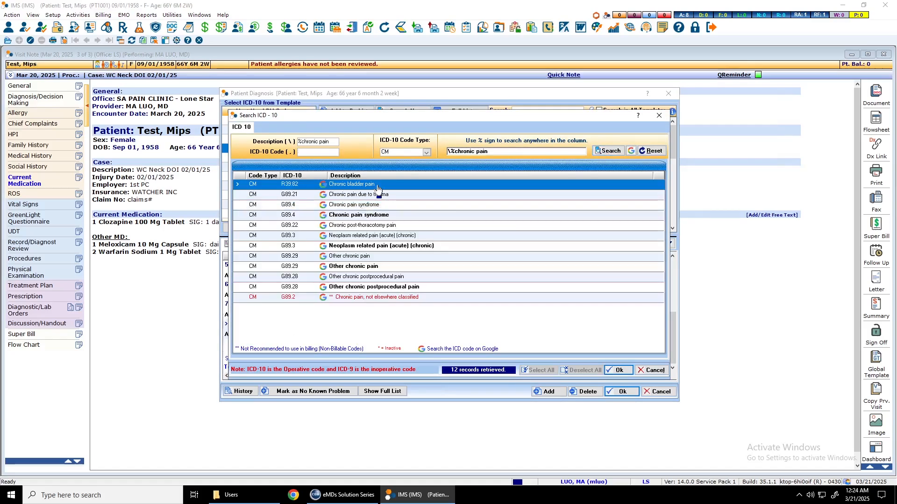
{"action": "left_click", "coordinate": [371, 215]}
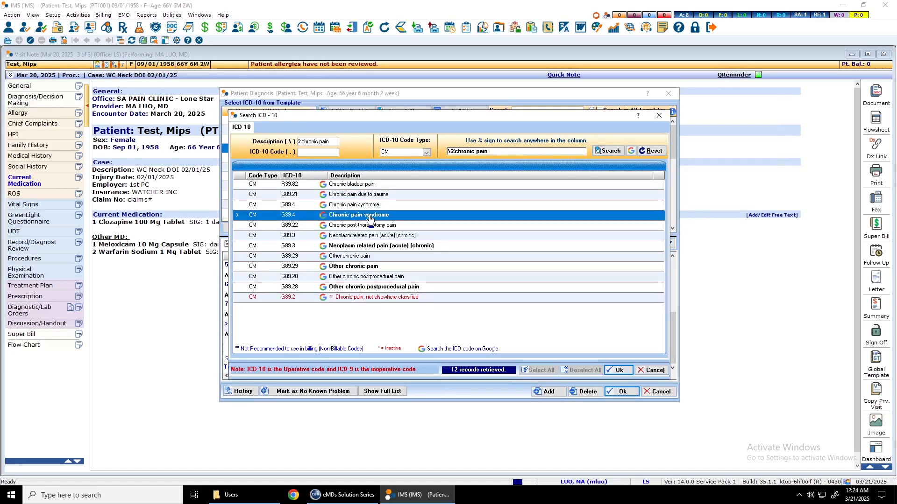
{"action": "left_click", "coordinate": [618, 372]}
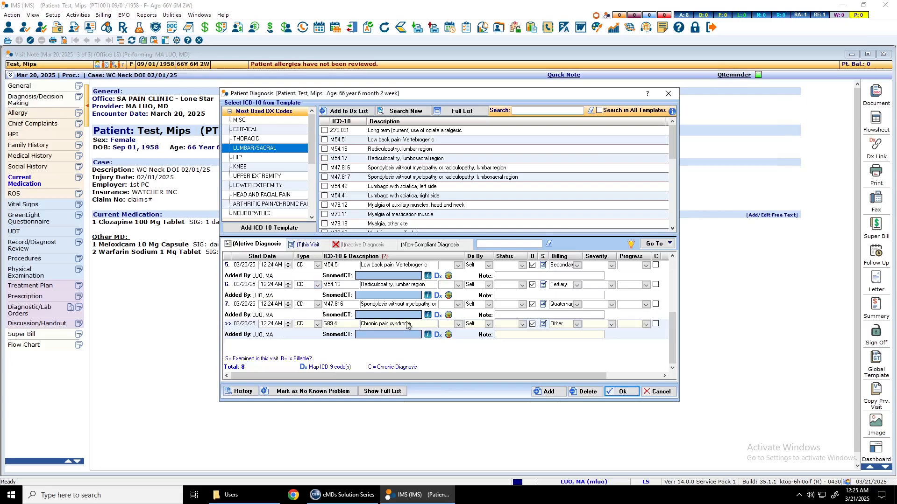
{"action": "left_click", "coordinate": [622, 387]}
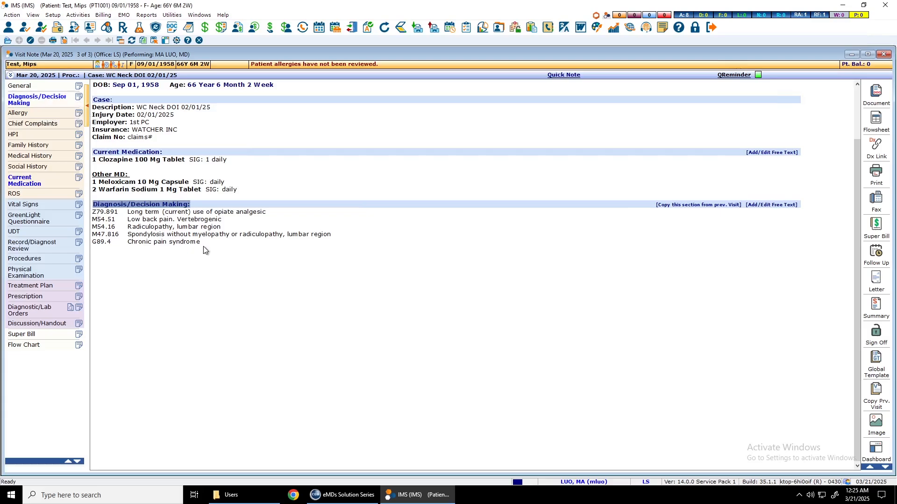
{"action": "left_click_drag", "start_coordinate": [203, 245], "coordinate": [89, 215]}
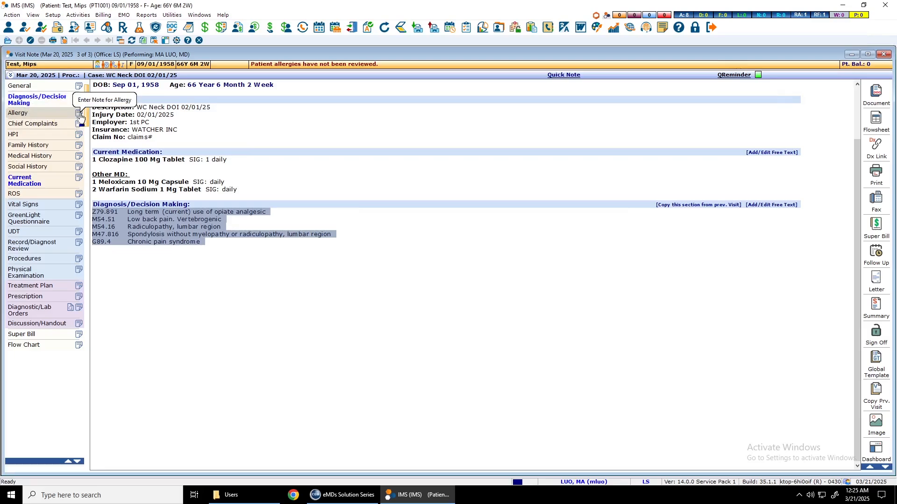
Add "No Known Drug Allergies" as a patient-reported allergy entry and save it to the visit note.
{"action": "left_click", "coordinate": [36, 116]}
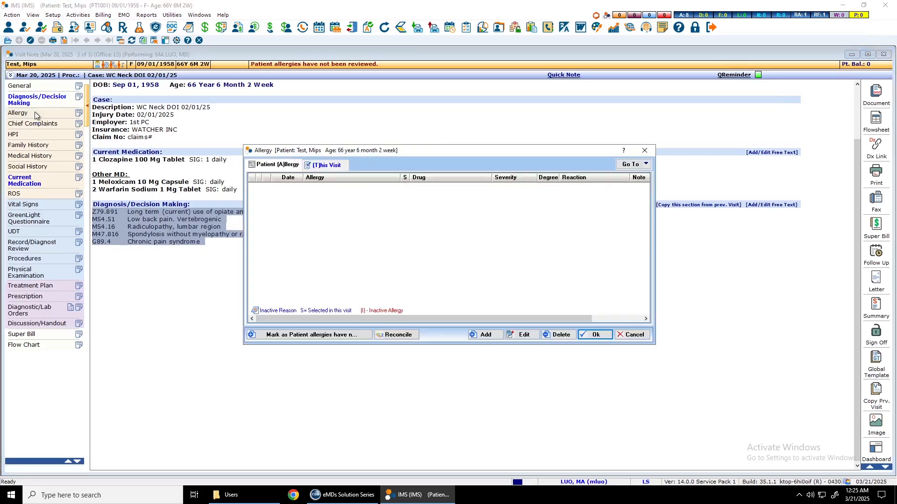
{"action": "left_click", "coordinate": [480, 339]}
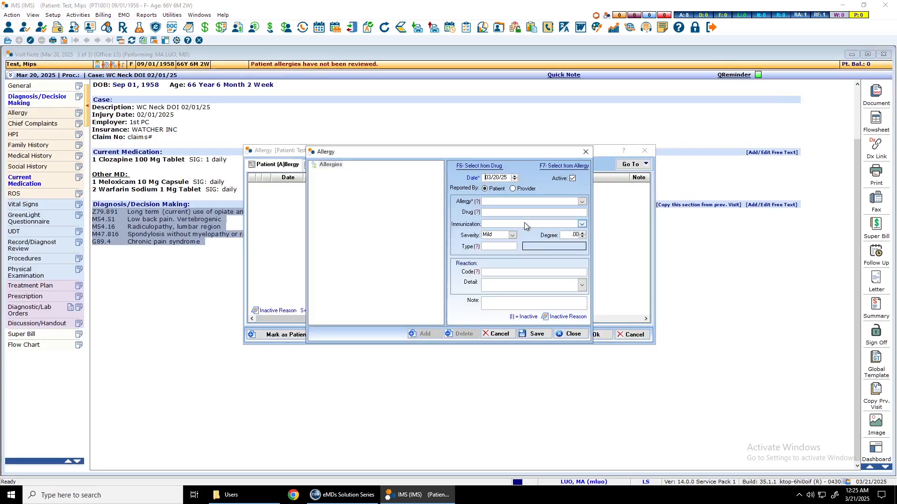
{"action": "left_click", "coordinate": [582, 202]}
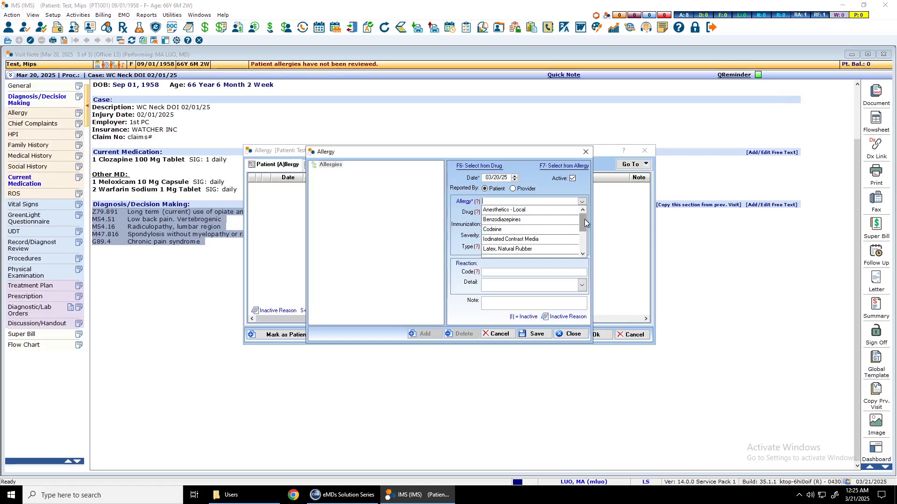
{"action": "left_click_drag", "start_coordinate": [584, 220], "coordinate": [584, 236]}
{"action": "left_click", "coordinate": [548, 235]}
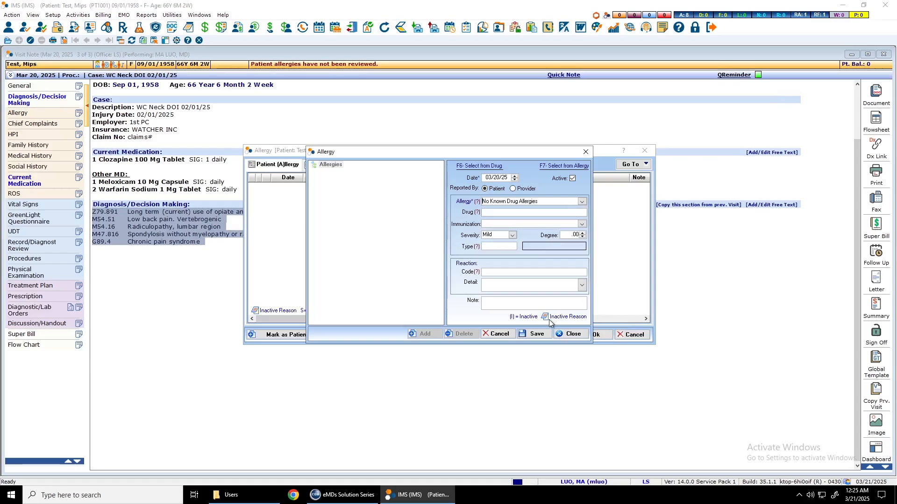
{"action": "left_click", "coordinate": [537, 335]}
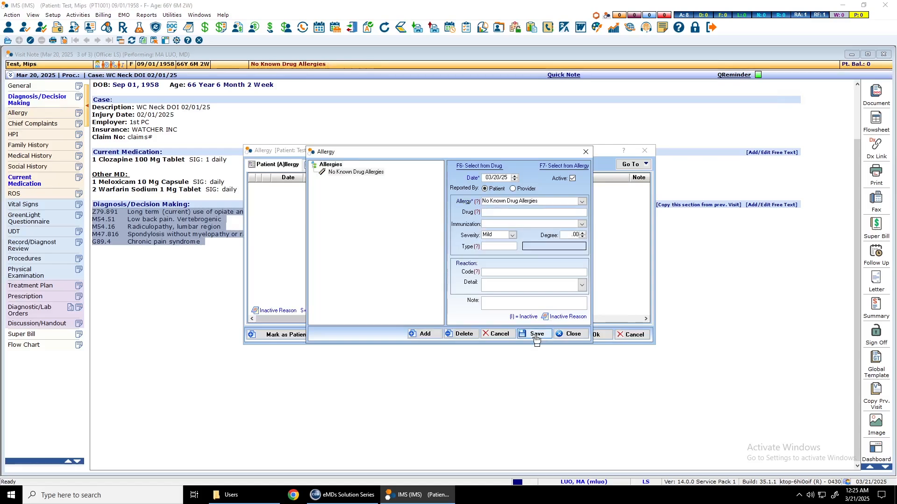
{"action": "left_click", "coordinate": [572, 334]}
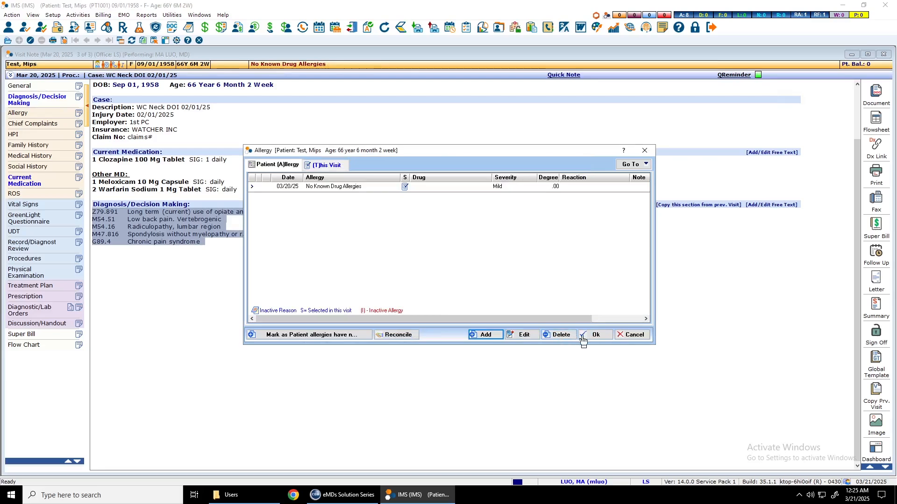
{"action": "left_click", "coordinate": [593, 335]}
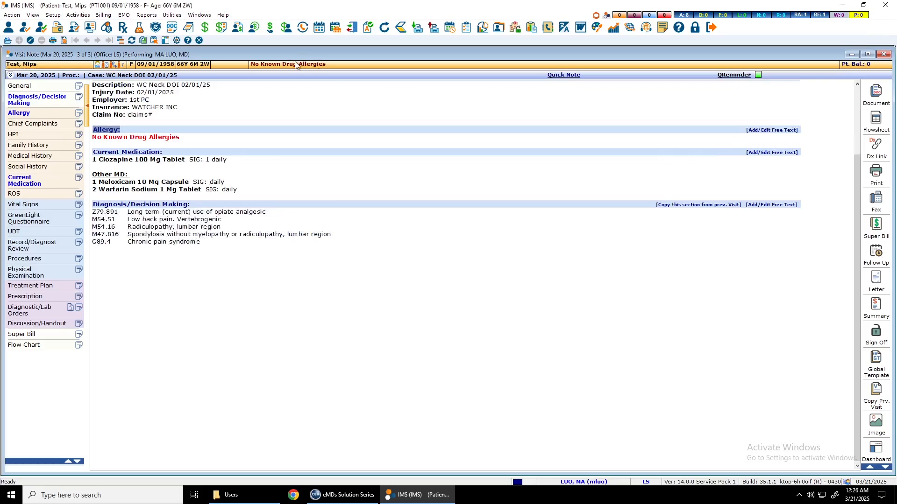
Add the free-text note "NKDA" to the Allergy section and save it.
{"action": "left_click", "coordinate": [115, 122]}
{"action": "type", "text": "N"}
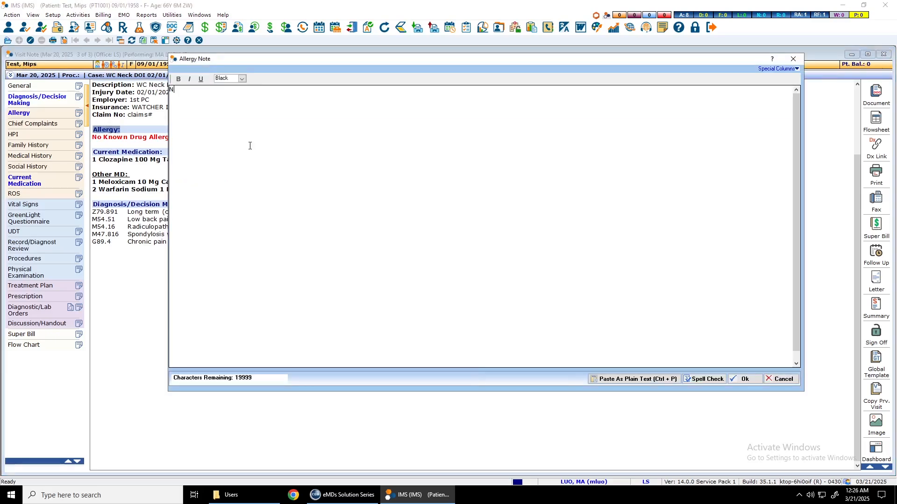
{"action": "type", "text": "KDA"}
{"action": "left_click", "coordinate": [744, 379]}
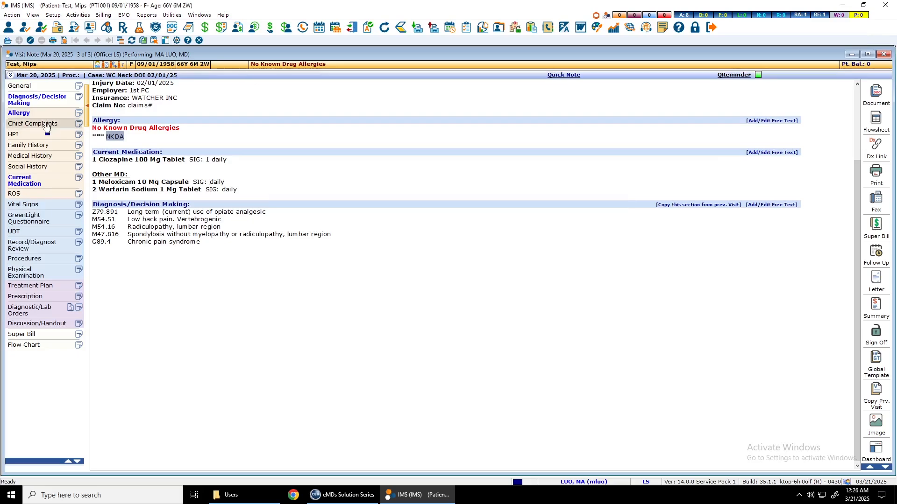
Dismiss the Chief Complaints template and enter "lower bac pain" as the section's free-text note.
{"action": "left_click", "coordinate": [73, 119]}
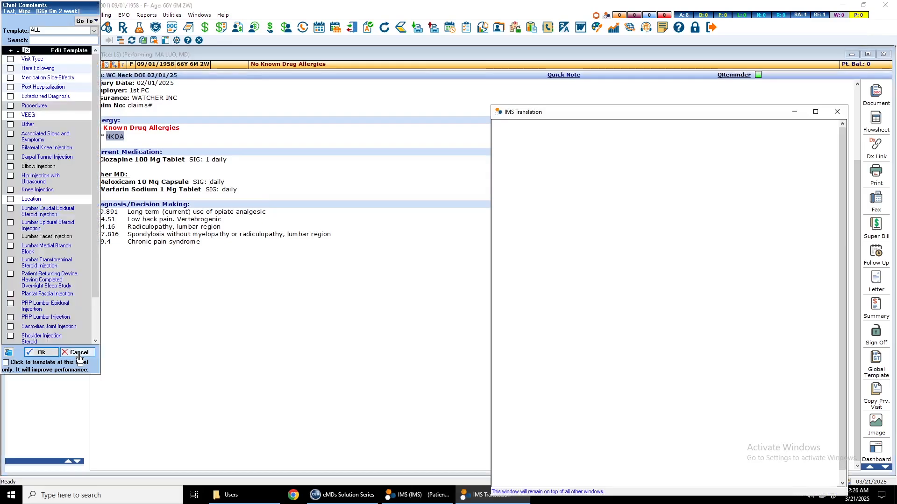
{"action": "left_click", "coordinate": [77, 353]}
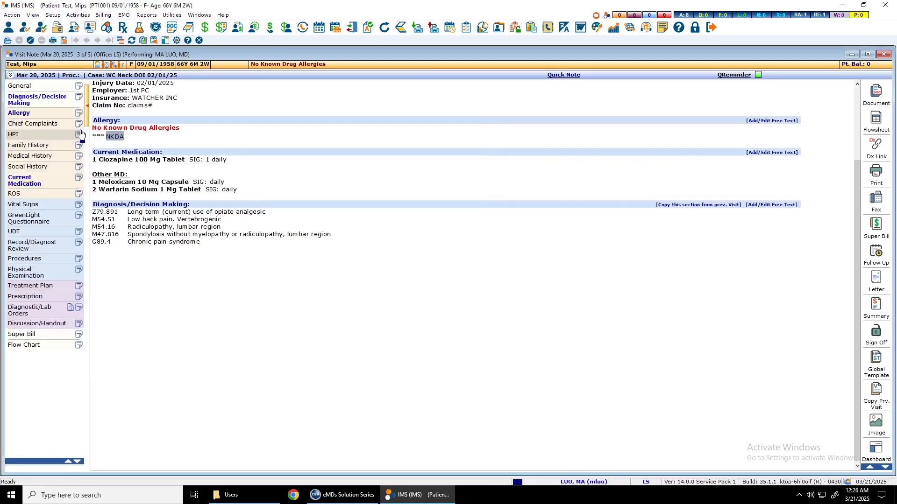
{"action": "left_click", "coordinate": [79, 125]}
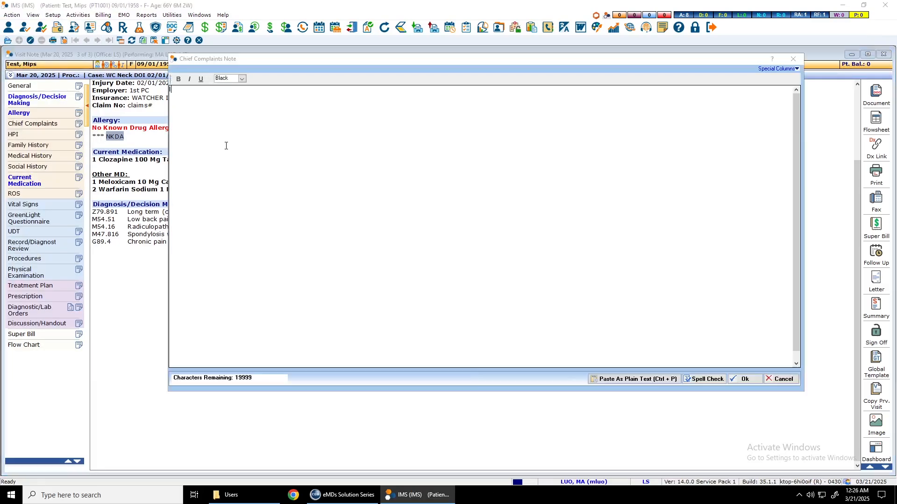
{"action": "type", "text": "lower bac pa"}
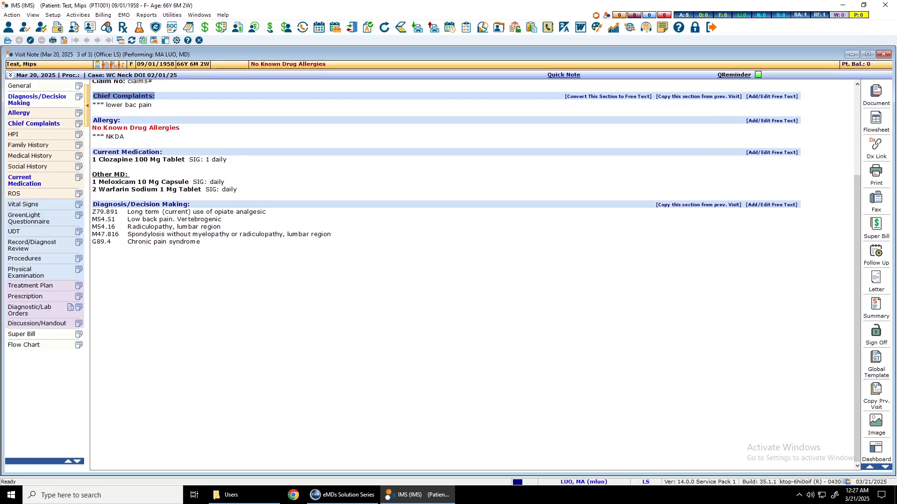
Paste the copied History of Present Illness text into the HPI note, move "Therapy" onto its own line and save the note.
{"action": "left_click", "coordinate": [81, 135]}
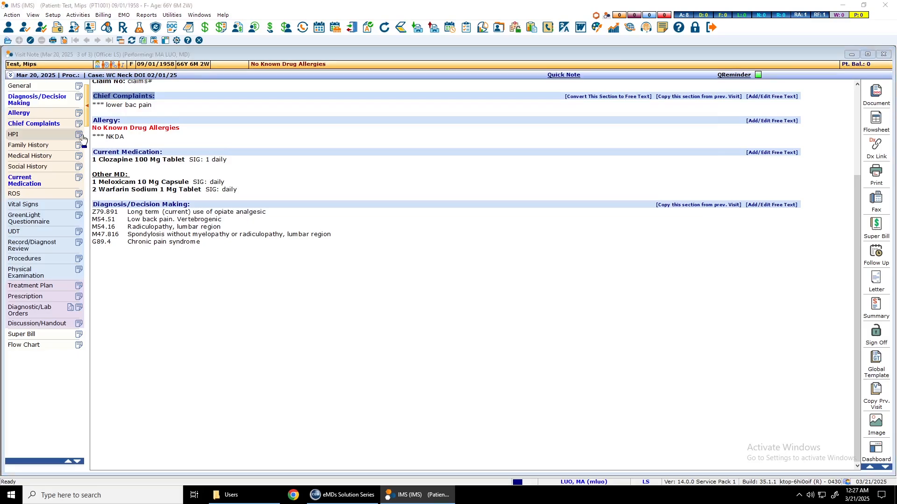
{"action": "key", "text": "ctrl+v"}
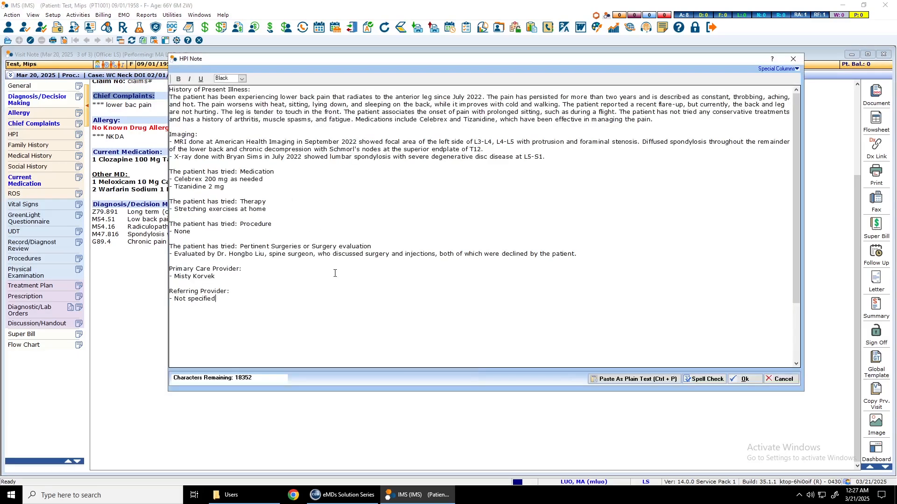
{"action": "left_click", "coordinate": [240, 202]}
{"action": "key", "text": "Return"}
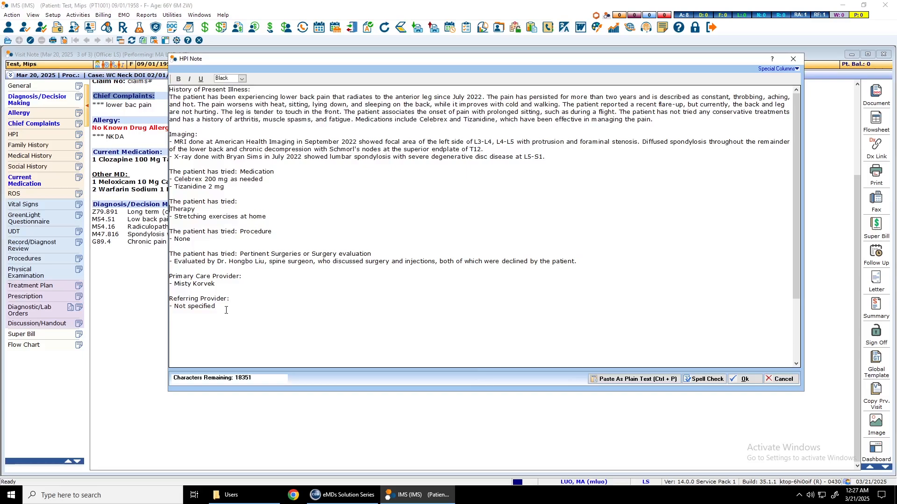
{"action": "left_click_drag", "start_coordinate": [226, 310], "coordinate": [170, 295]}
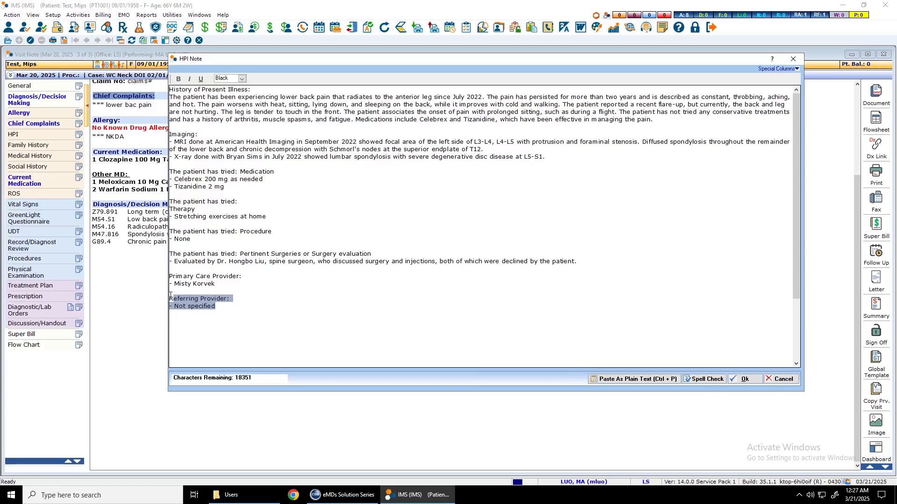
{"action": "left_click", "coordinate": [365, 334]}
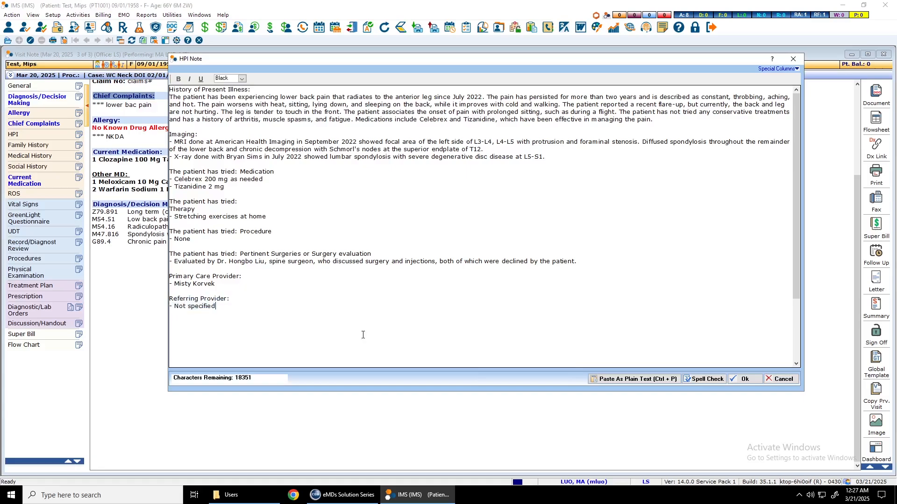
{"action": "key", "text": "ctrl+a"}
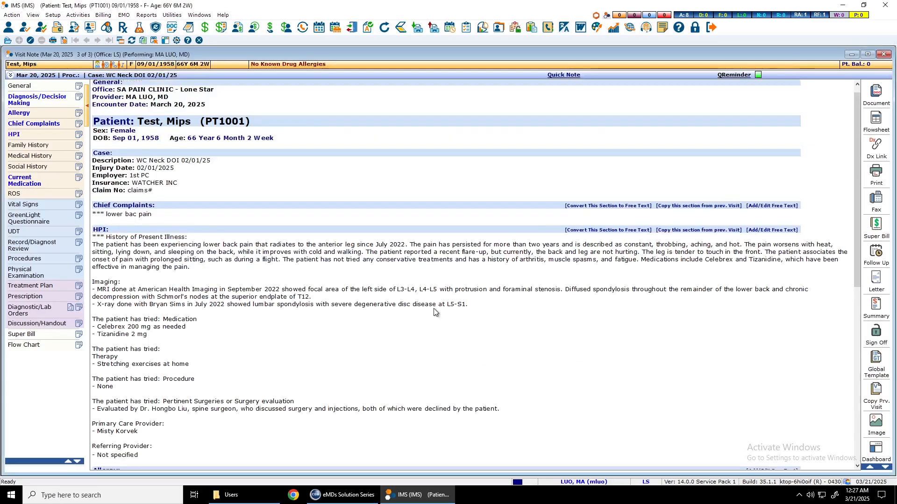
Go to the note's HPI section, and record the family history as Noncontributory from the Family History template.
{"action": "left_click", "coordinate": [50, 137]}
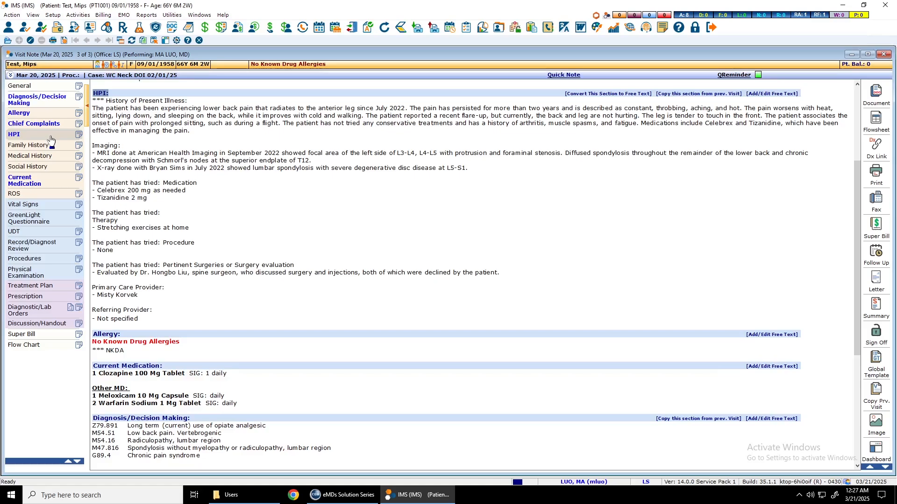
{"action": "left_click", "coordinate": [41, 356]}
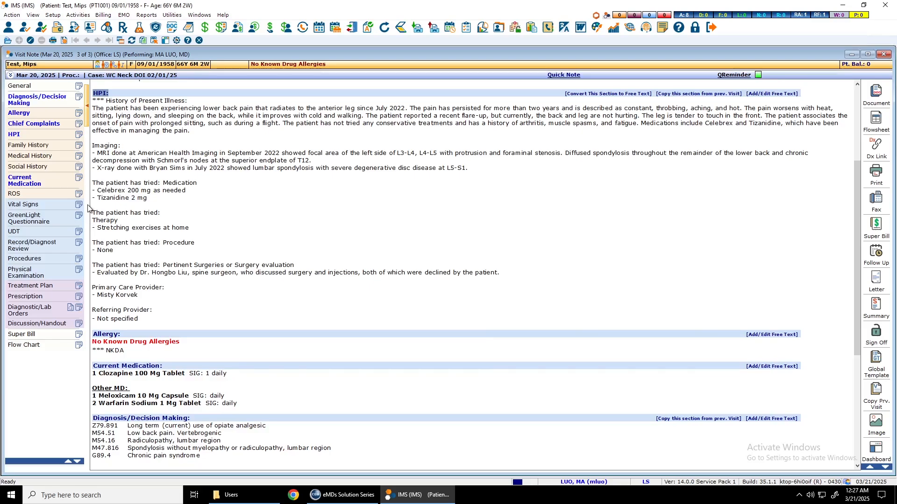
{"action": "left_click", "coordinate": [68, 147]}
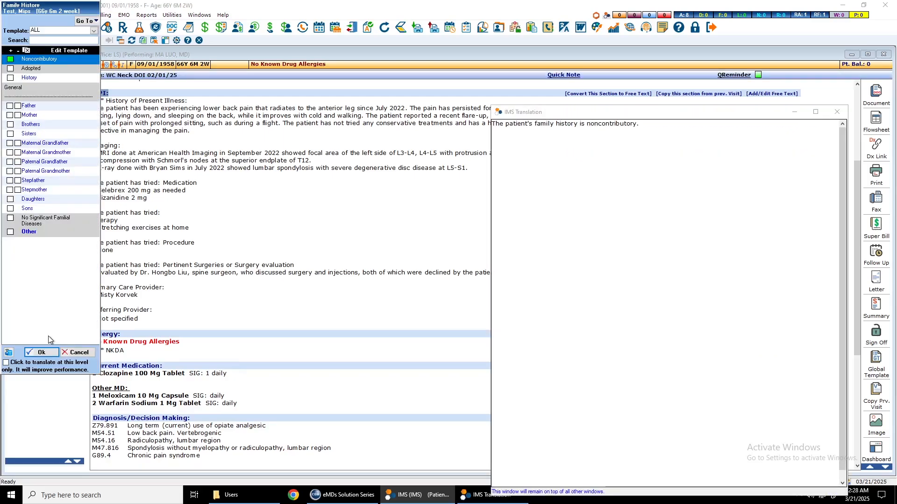
{"action": "left_click", "coordinate": [45, 352]}
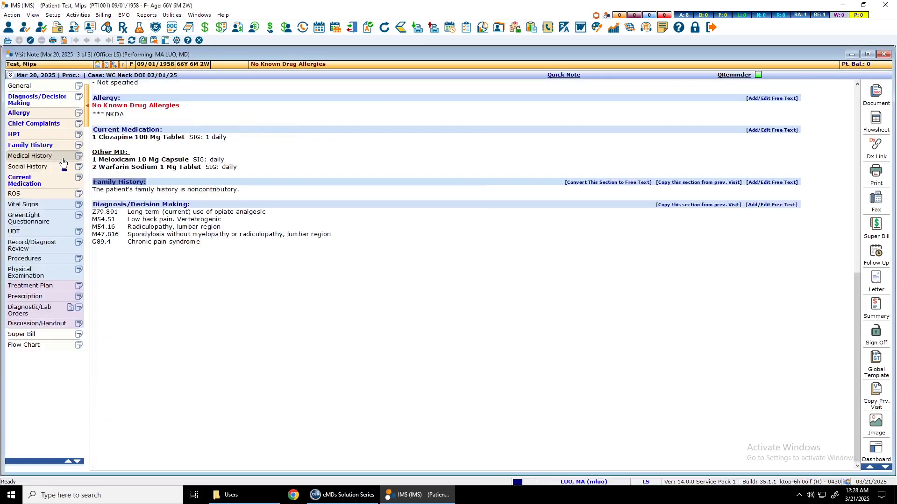
Record appendectomy and arthrodesis under Surgical History in the Medical History template, mark Malignancy and Obstetric/Gynecology, and save.
{"action": "left_click", "coordinate": [62, 159]}
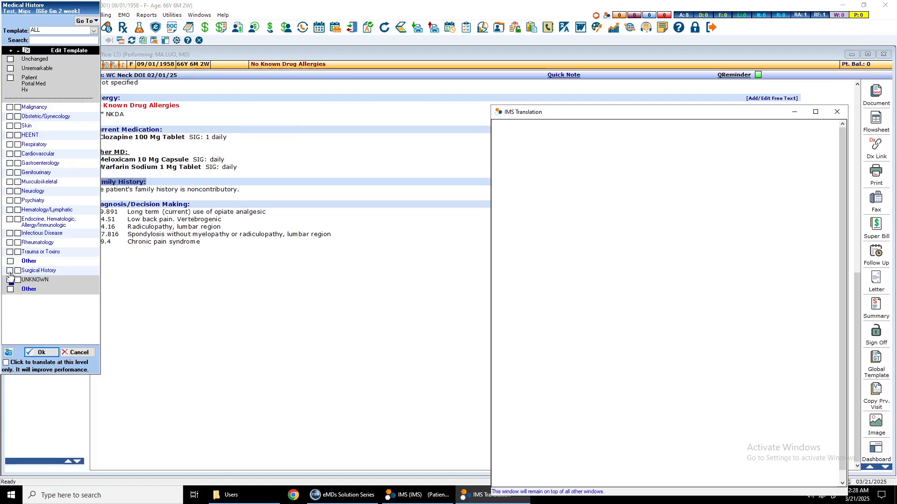
{"action": "left_click", "coordinate": [9, 272]}
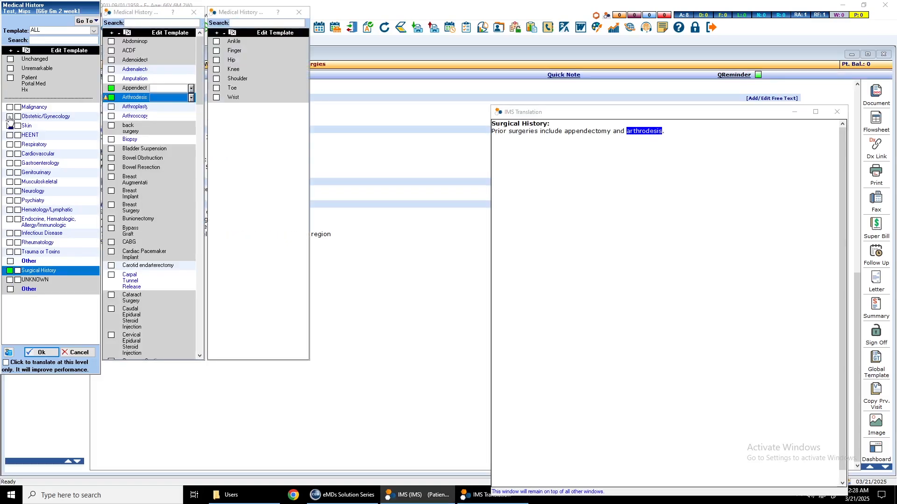
{"action": "left_click", "coordinate": [10, 107]}
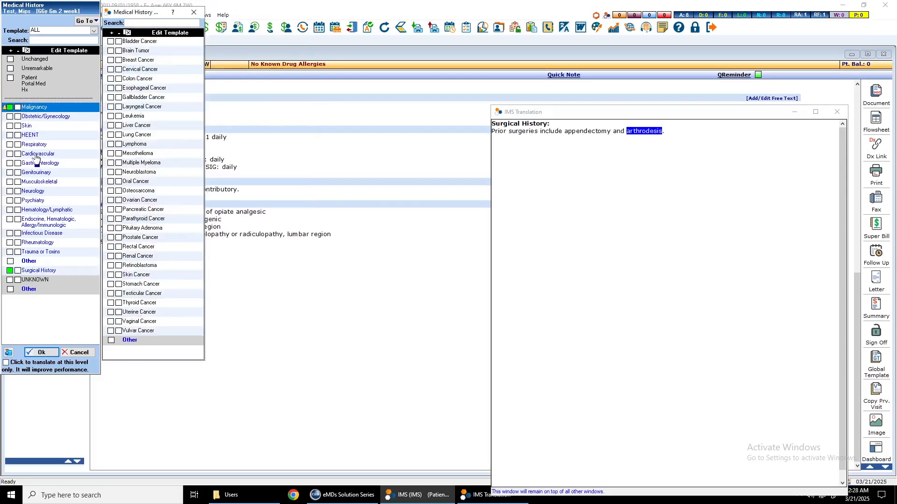
{"action": "left_click", "coordinate": [36, 117]}
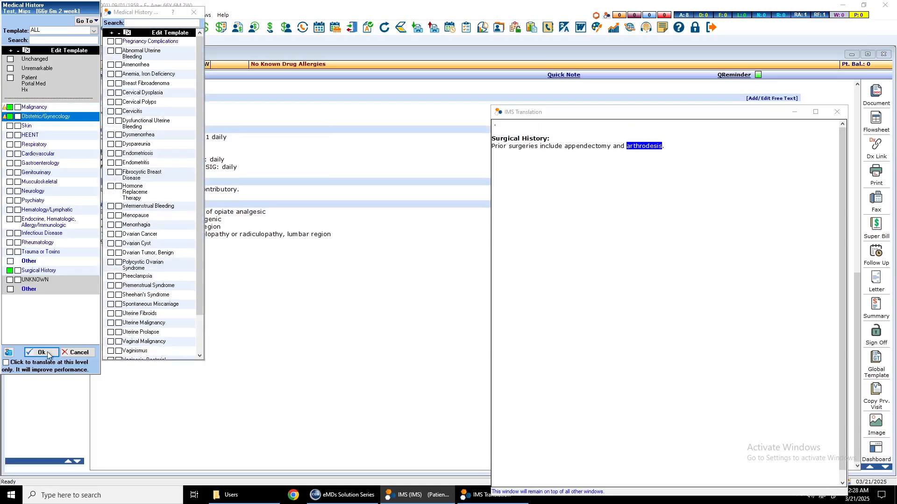
{"action": "left_click", "coordinate": [48, 355]}
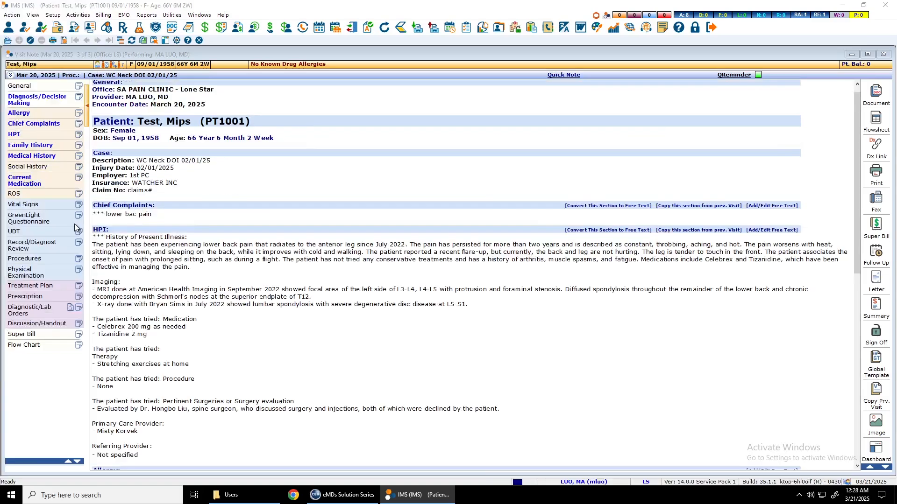
Mark Members of Household, Alcohol and Recreational Drug Use as negative in the Social History template and save it.
{"action": "left_click", "coordinate": [79, 167]}
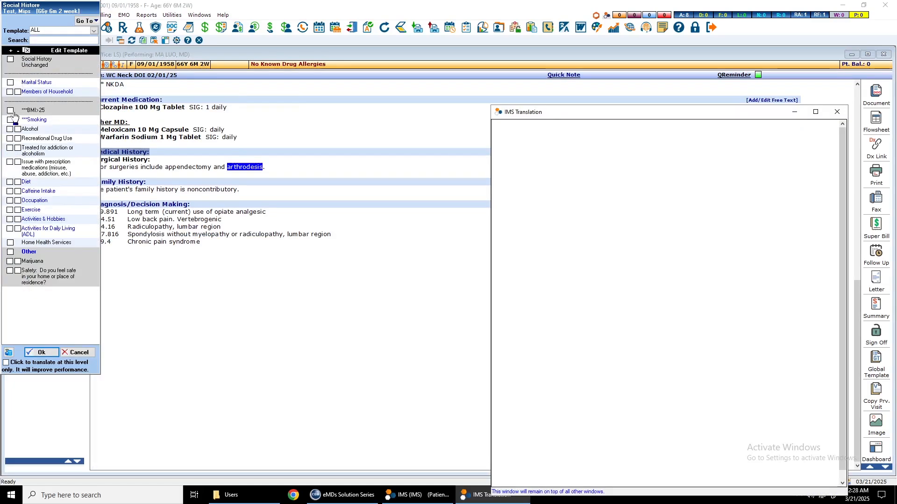
{"action": "left_click", "coordinate": [17, 91]}
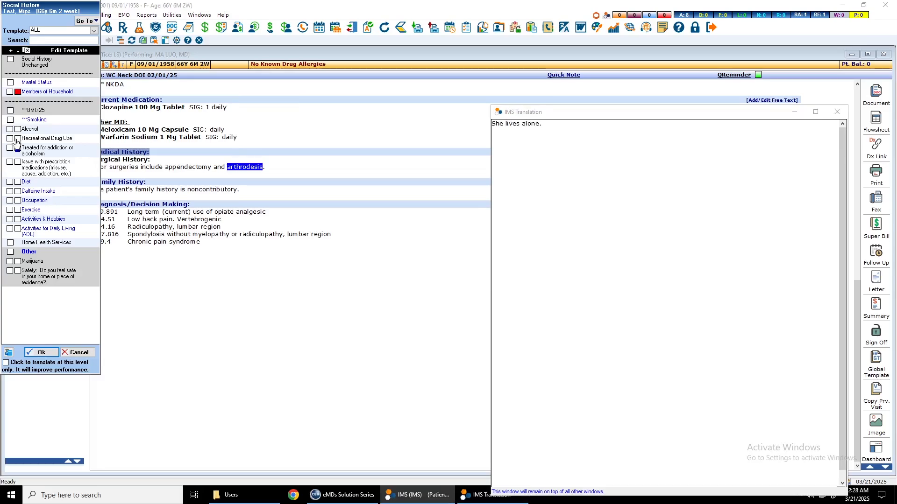
{"action": "left_click", "coordinate": [18, 138]}
{"action": "left_click", "coordinate": [18, 129]}
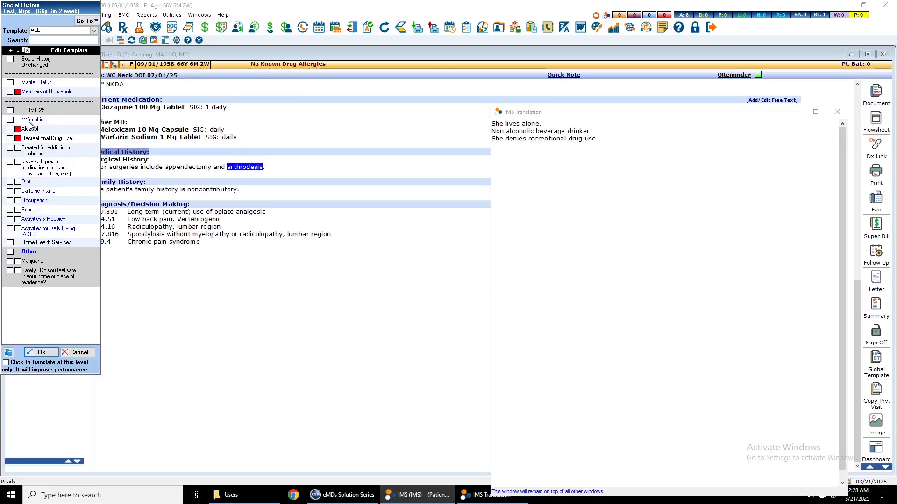
{"action": "left_click", "coordinate": [41, 353]}
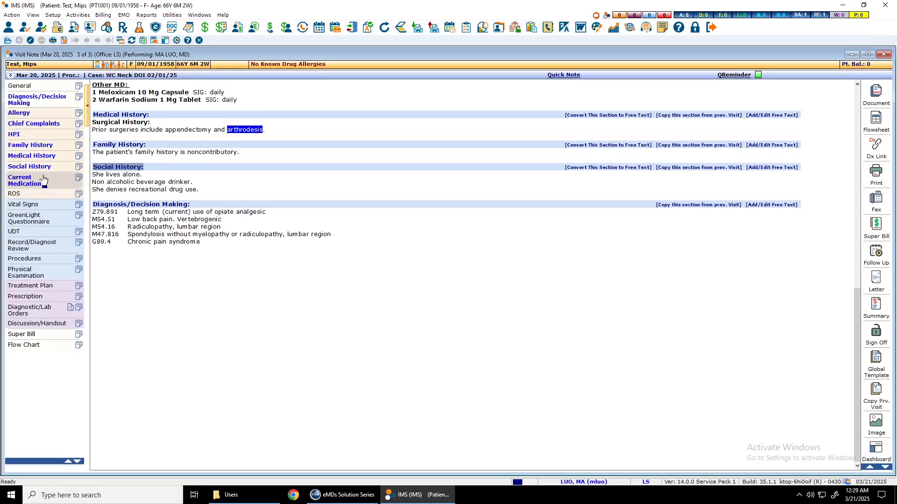
{"action": "scroll", "coordinate": [148, 297], "scroll_direction": "up", "scroll_amount": 3}
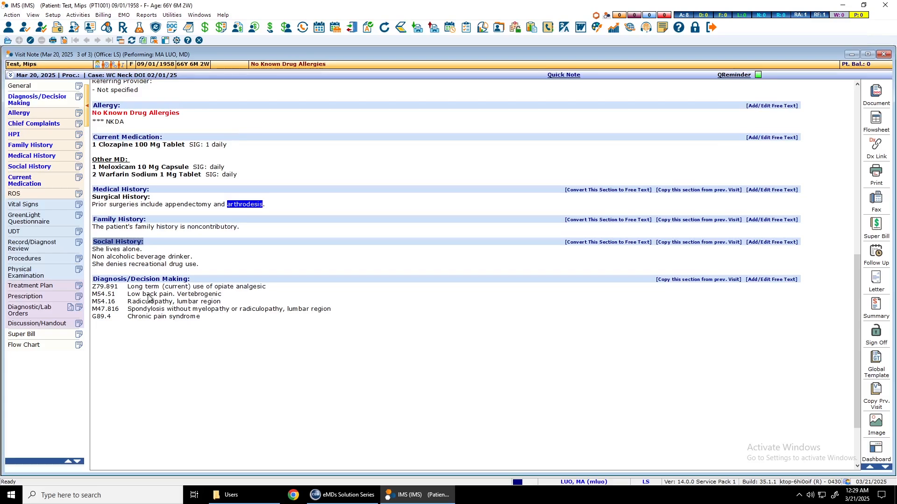
{"action": "scroll", "coordinate": [149, 297], "scroll_direction": "up", "scroll_amount": 3}
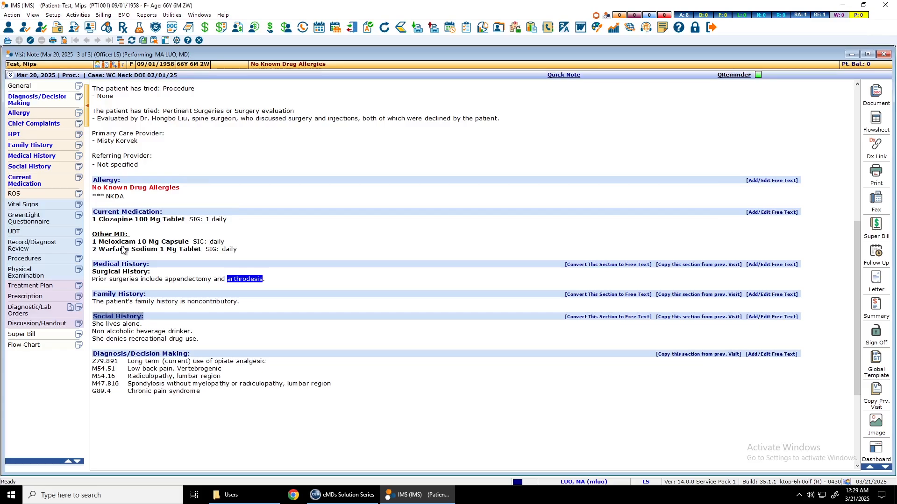
{"action": "double_click", "coordinate": [123, 251]}
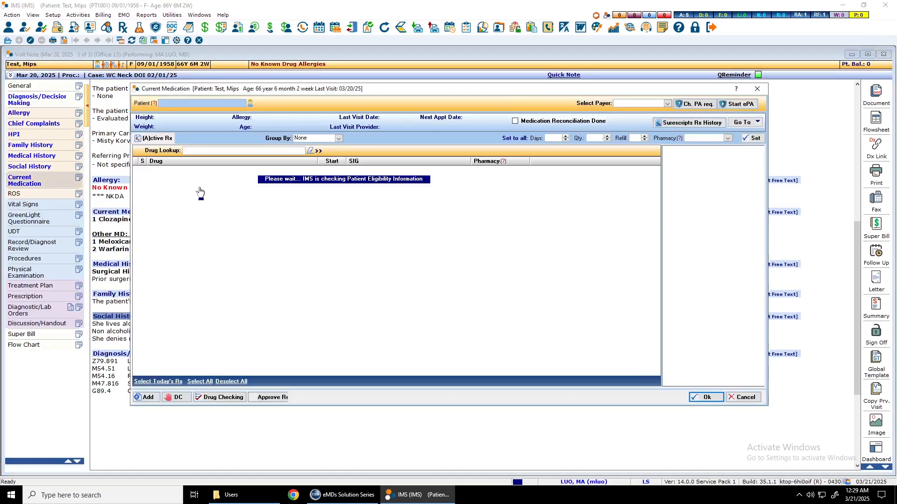
{"action": "key", "text": "alt+Tab"}
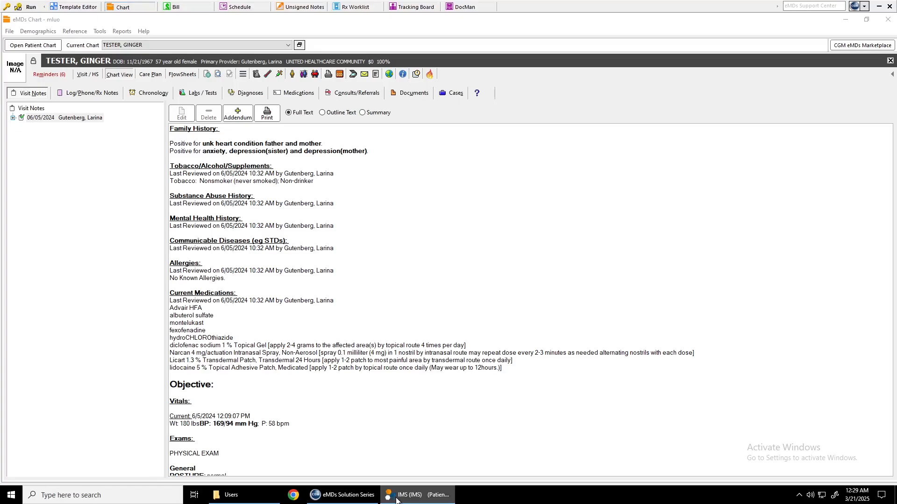
{"action": "left_click", "coordinate": [397, 498]}
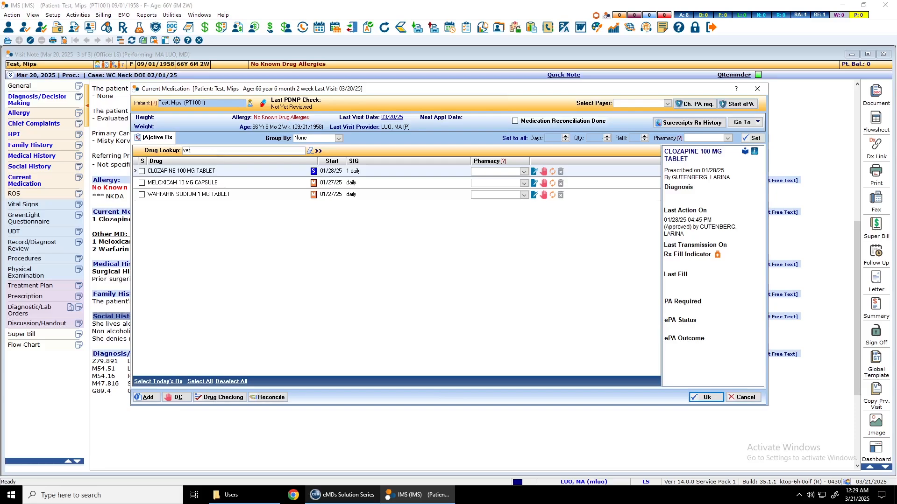
{"action": "type", "text": "co"}
{"action": "key", "text": "Escape"}
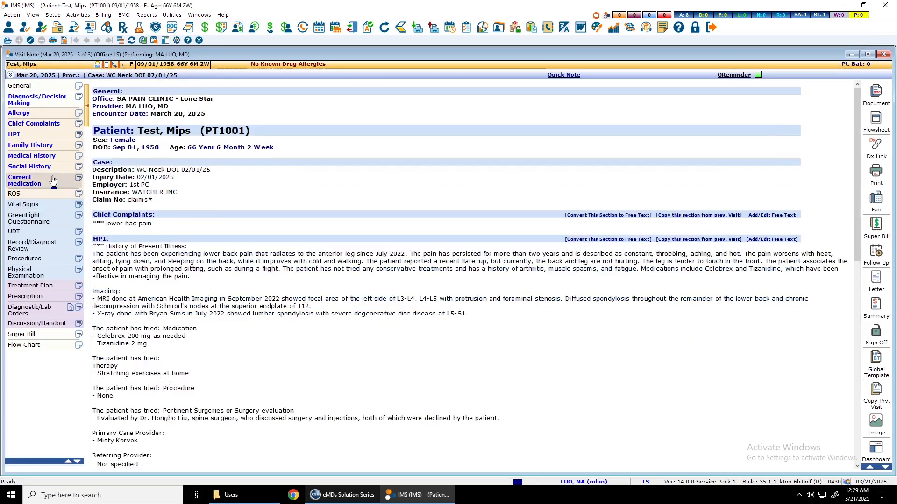
Try to find hydrocodone with the drug lookup in the Current Medication list.
{"action": "left_click", "coordinate": [52, 179]}
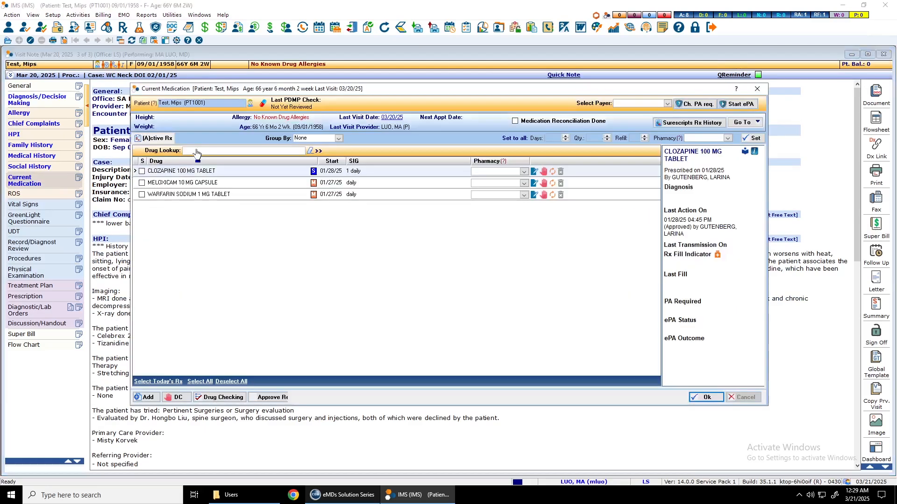
{"action": "type", "text": "H"}
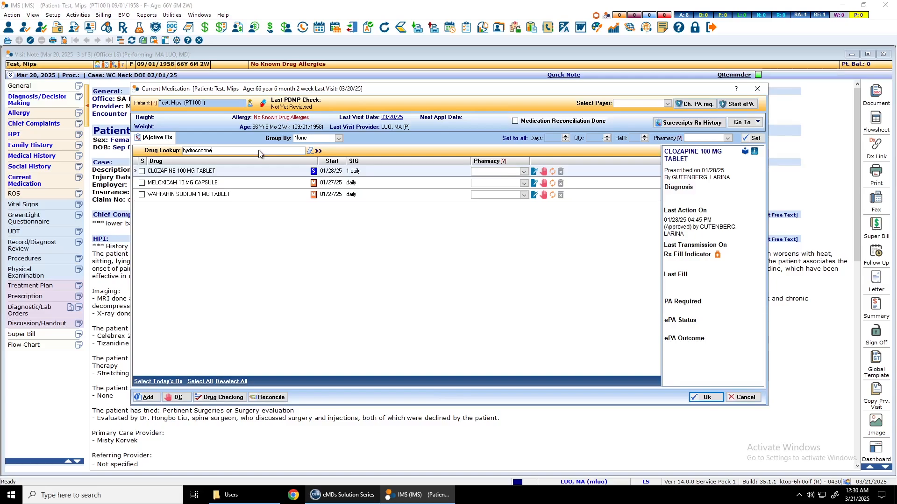
{"action": "key", "text": "Escape"}
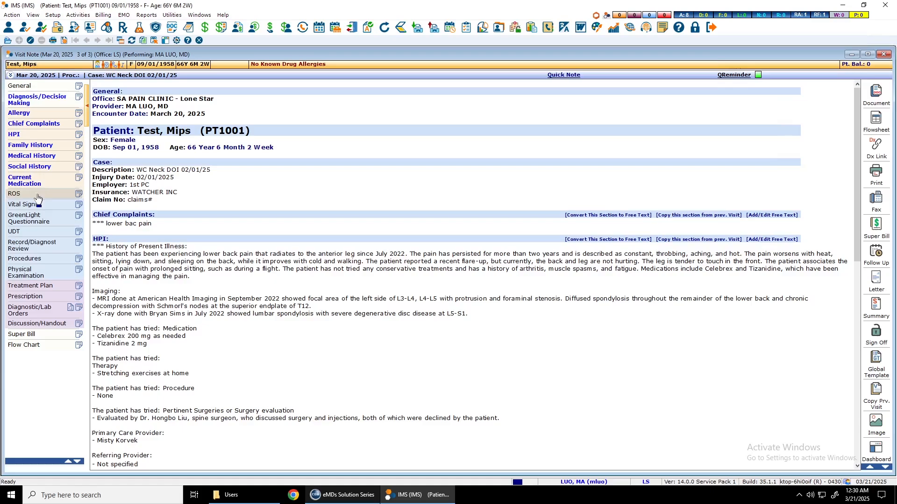
Look up "war" in the current medications, then start adding a medication and search the drug templates for "hydrocod".
{"action": "left_click", "coordinate": [36, 182]}
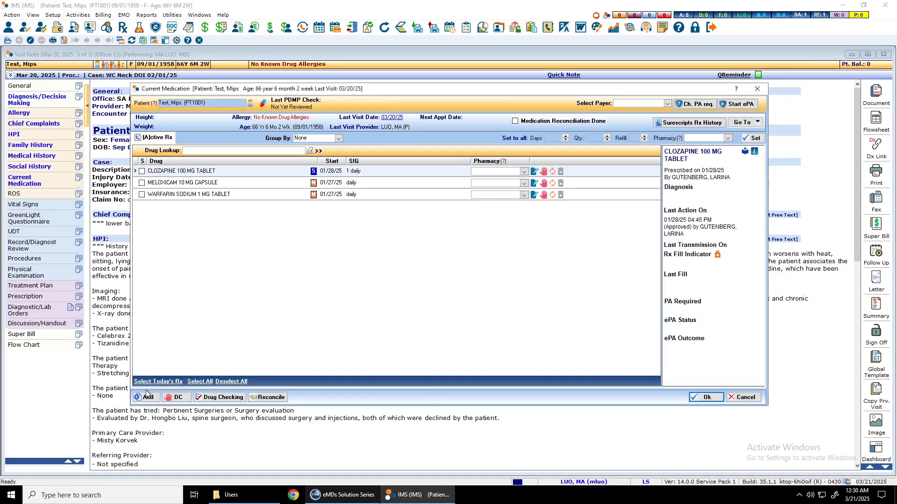
{"action": "type", "text": "war"}
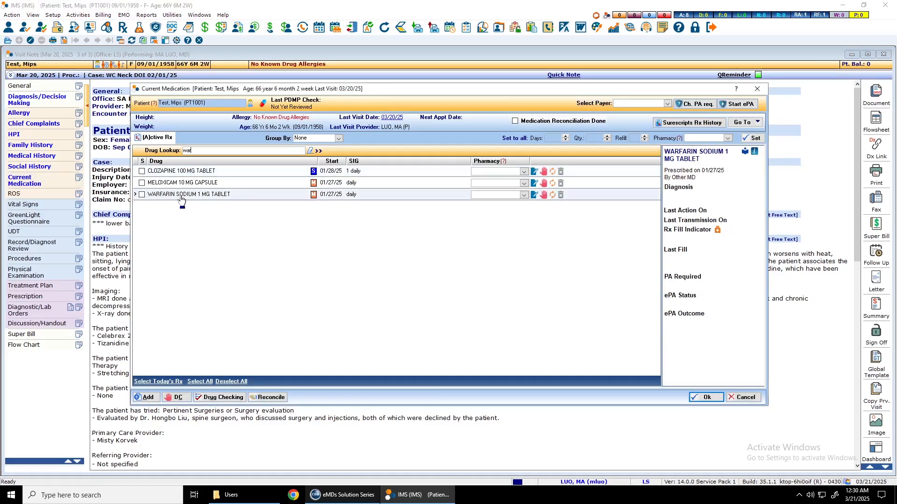
{"action": "key", "text": "alt+a"}
{"action": "key", "text": "Return"}
{"action": "type", "text": "hyd"}
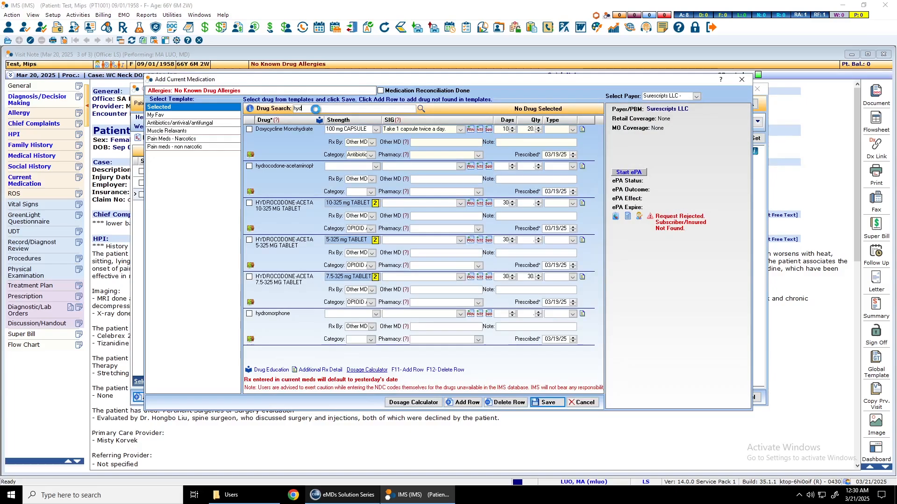
{"action": "type", "text": "rocond"}
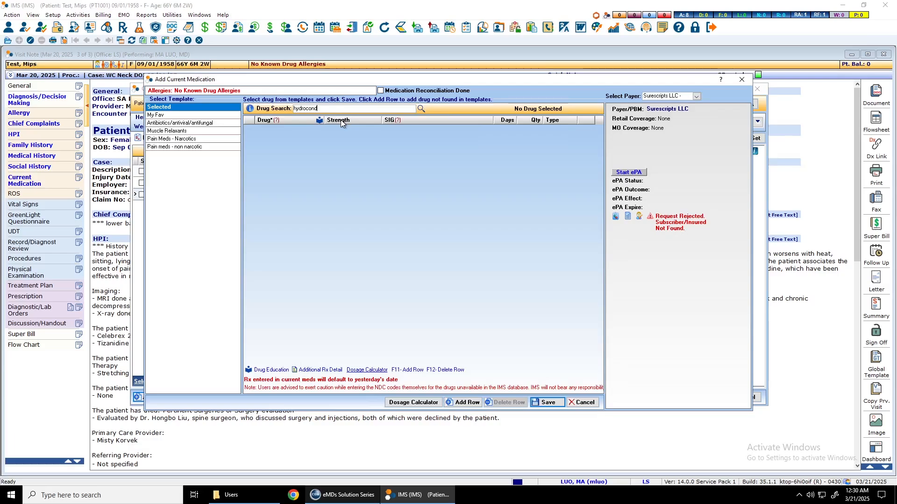
{"action": "key", "text": "BackSpace"}
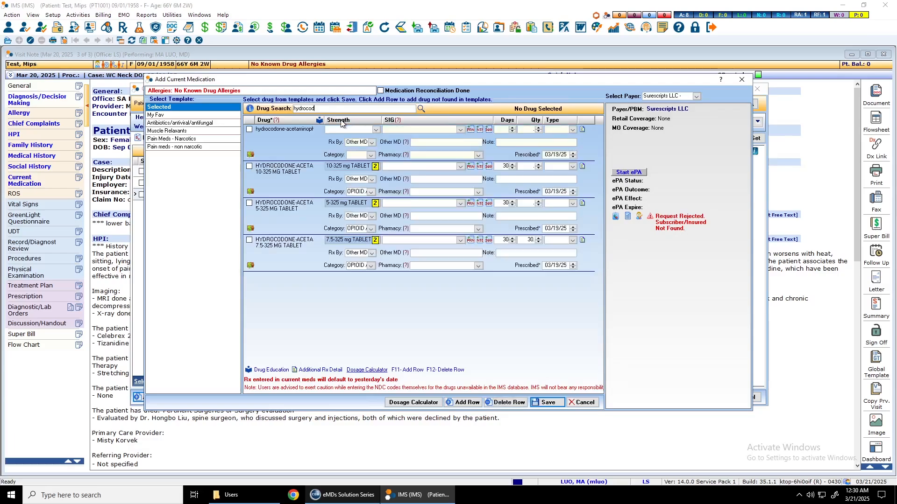
Add hydrocodone-acetaminophen 10-325 mg tablet with SIG "Inhale 1 to 2 puffs every 4-6 hours as needed", accept the interactions and save the medication list.
{"action": "left_click", "coordinate": [250, 166]}
{"action": "left_click", "coordinate": [461, 167]}
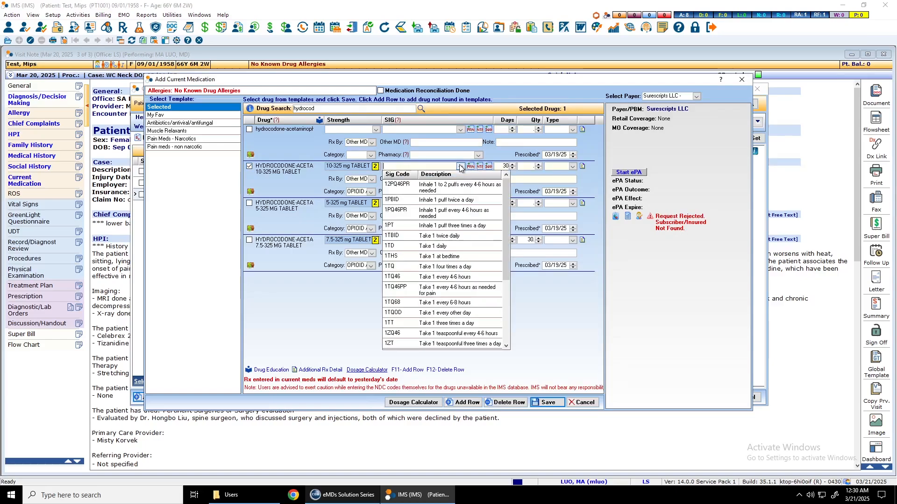
{"action": "left_click", "coordinate": [546, 403]}
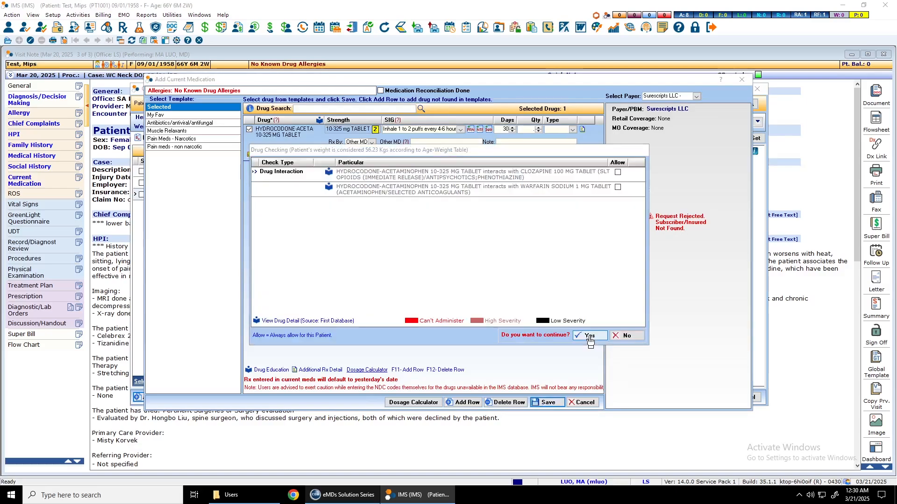
{"action": "left_click", "coordinate": [588, 336]}
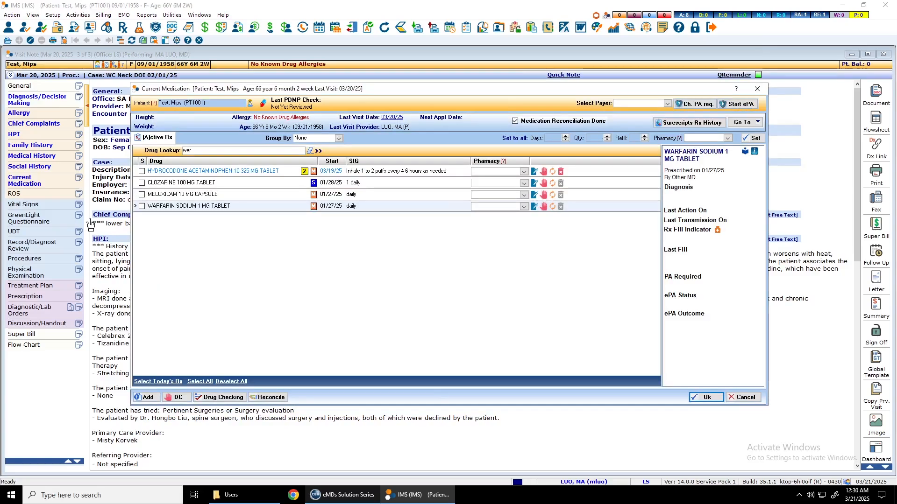
{"action": "key", "text": "Return"}
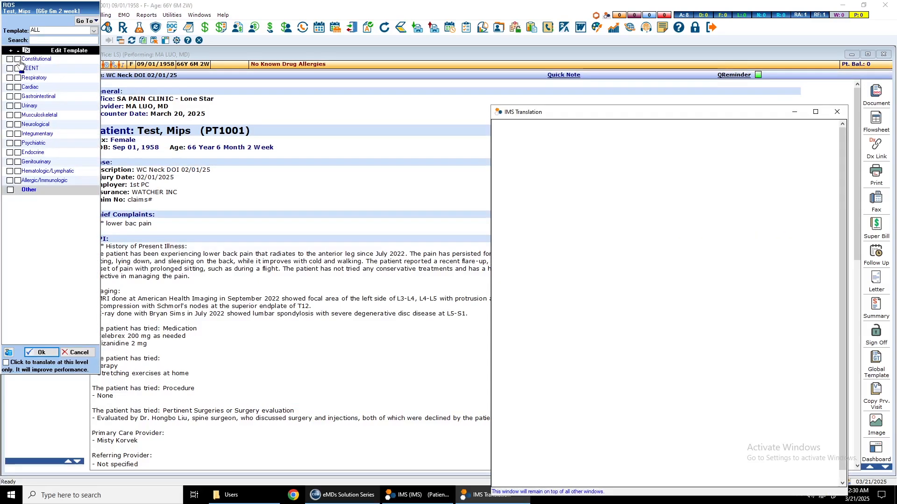
In the ROS template, mark Constitutional through Gastrointestinal negative and Musculoskeletal positive for muscle cramps and back pain.
{"action": "left_click_drag", "start_coordinate": [20, 61], "coordinate": [22, 151]}
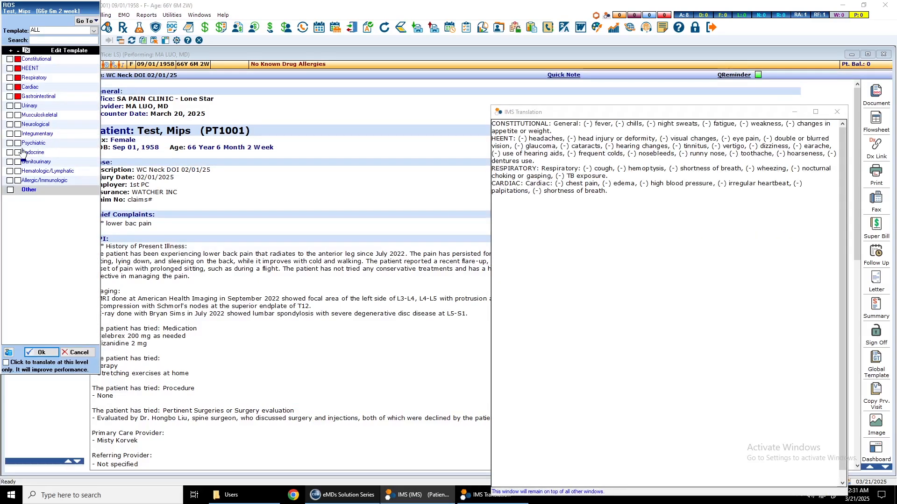
{"action": "left_click", "coordinate": [10, 115]}
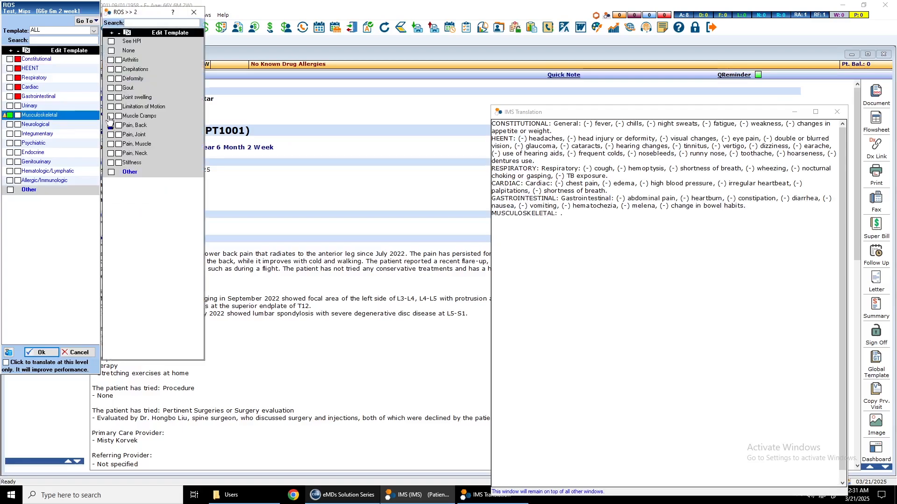
{"action": "left_click", "coordinate": [111, 116]}
{"action": "left_click", "coordinate": [110, 125]}
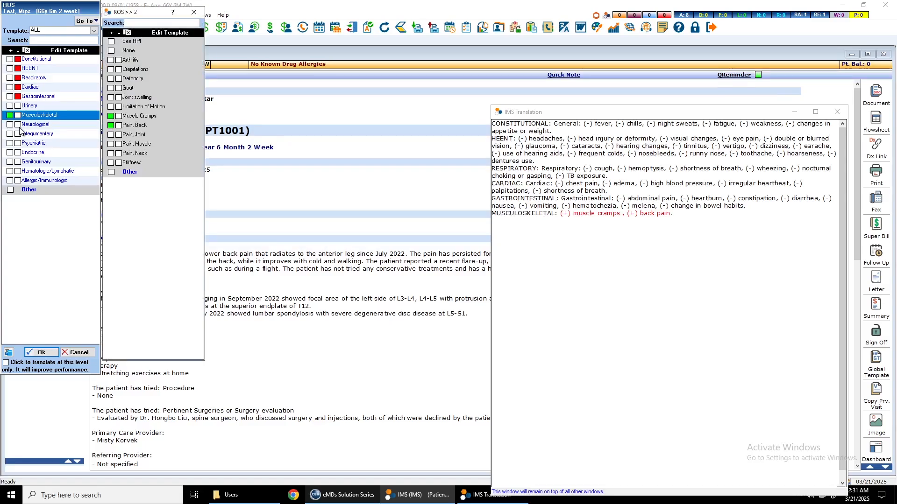
Mark Integumentary, Psychiatric and Endocrine negative in the ROS template and save the review of systems.
{"action": "left_click", "coordinate": [18, 134]}
{"action": "left_click", "coordinate": [18, 143]}
{"action": "left_click", "coordinate": [18, 152]}
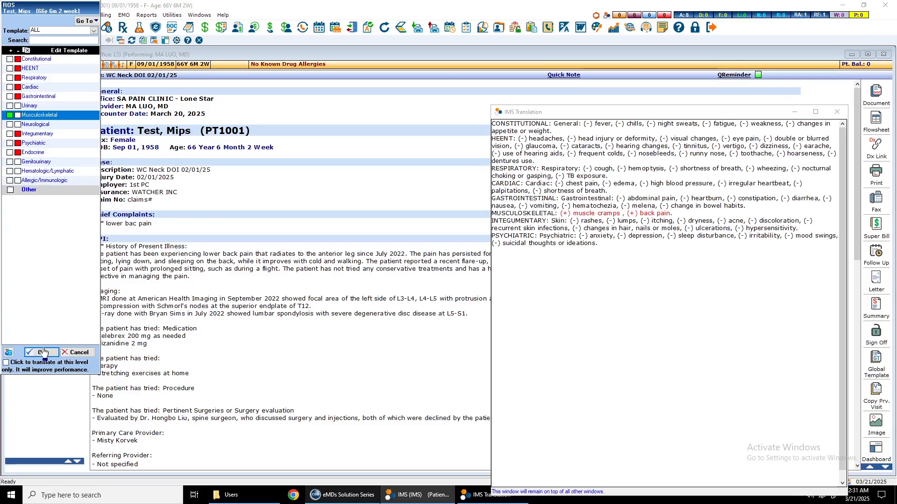
{"action": "left_click", "coordinate": [43, 352]}
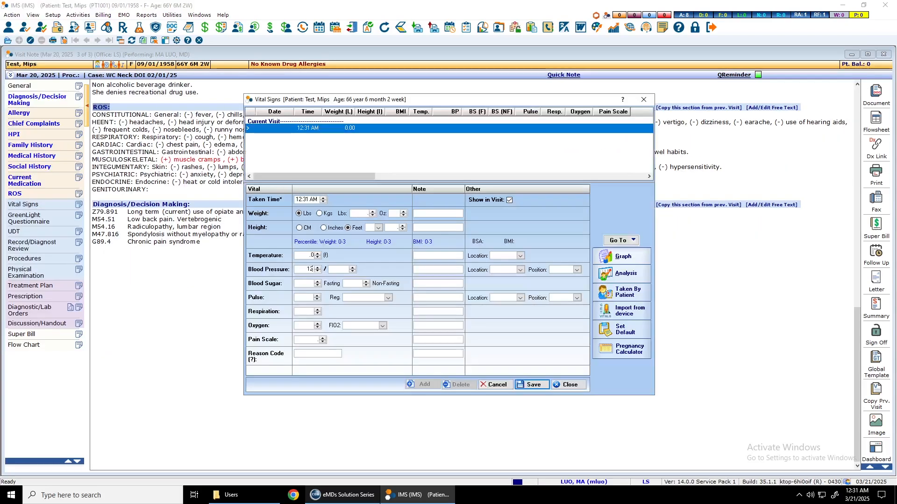
Record a blood pressure of 120/80 and a pain scale of 8 in Vital Signs, save and close.
{"action": "left_click", "coordinate": [312, 269]}
{"action": "type", "text": "120"}
{"action": "left_click", "coordinate": [532, 384]}
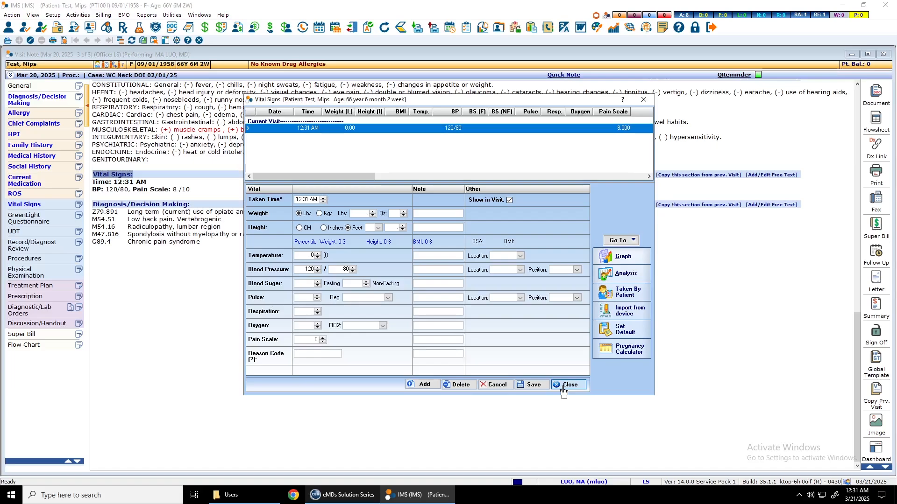
{"action": "left_click", "coordinate": [563, 388]}
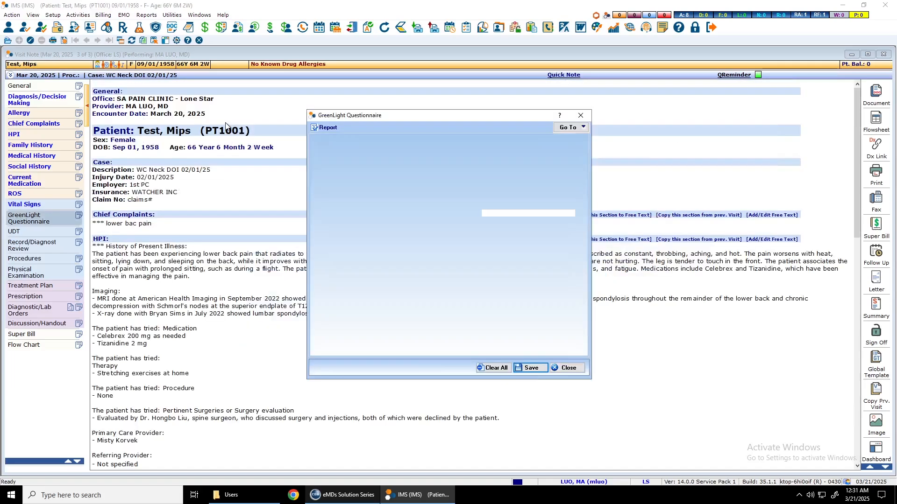
Fill in the GreenLight Questionnaire with date 3/21/2025, 1 for GAD through SOAPP-R and "2 adfadsf" for ORT, then save and close it.
{"action": "type", "text": "3/21/202"}
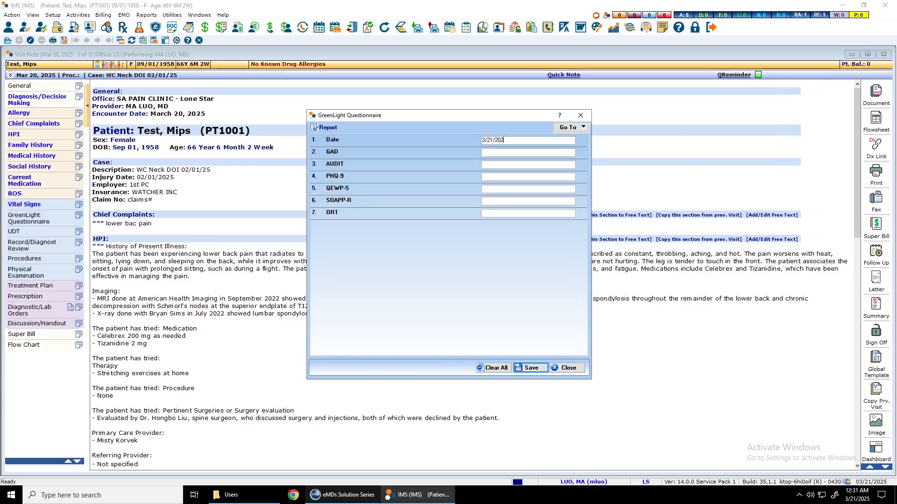
{"action": "type", "text": "5\t1\t1\t1\t1\t1\t2 adfadsf"}
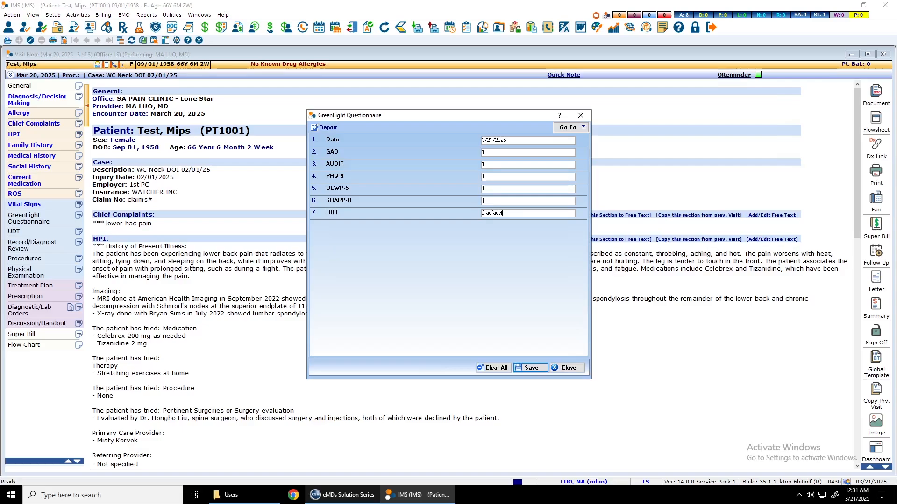
{"action": "key", "text": "alt+s"}
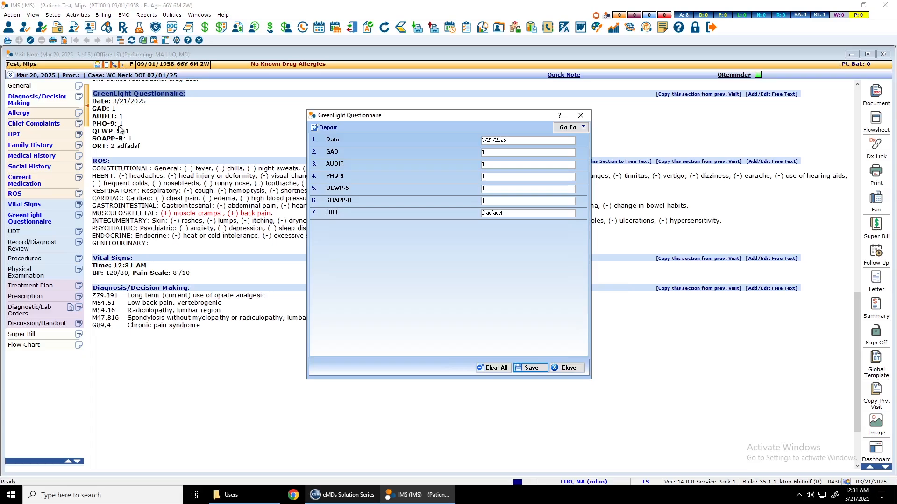
{"action": "key", "text": "alt+c"}
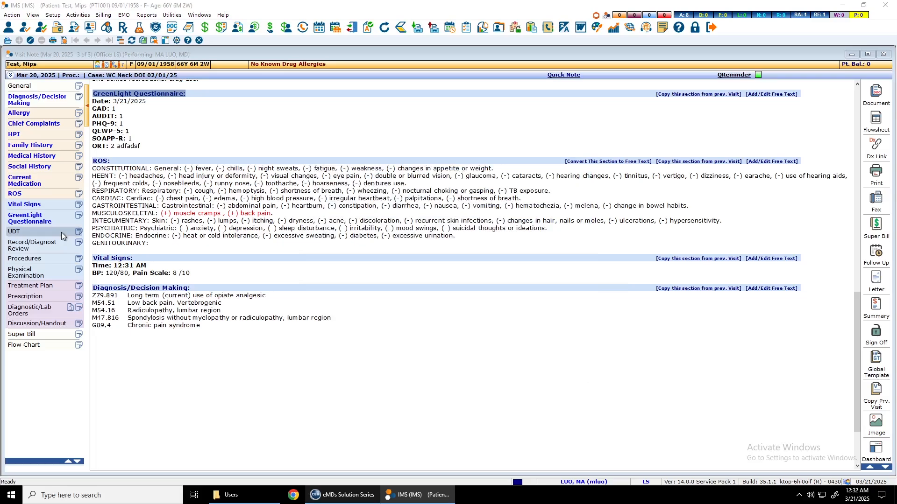
Enter "1/20/2025 asdfadsf" under POSITIVE FOR in the UDT results and save the UDT note "1/20/2025 UDT pos for norco".
{"action": "left_click", "coordinate": [60, 232]}
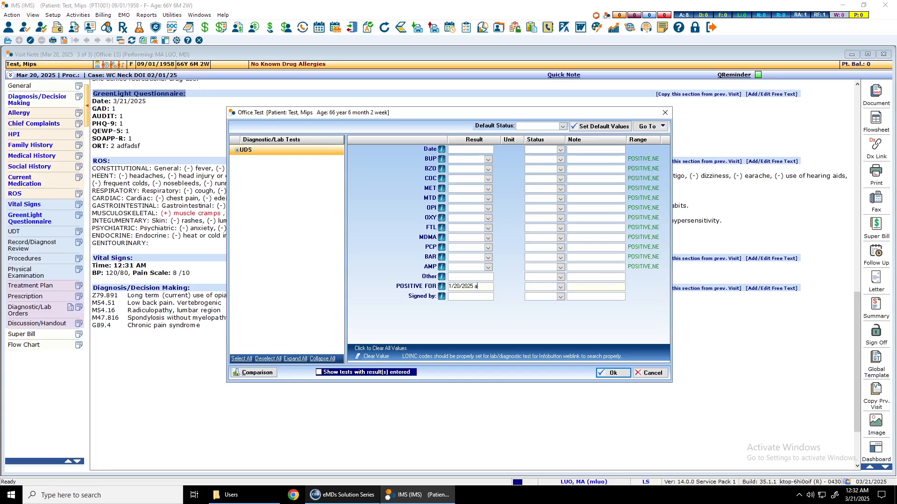
{"action": "type", "text": "sdfadsf"}
{"action": "left_click", "coordinate": [81, 232]}
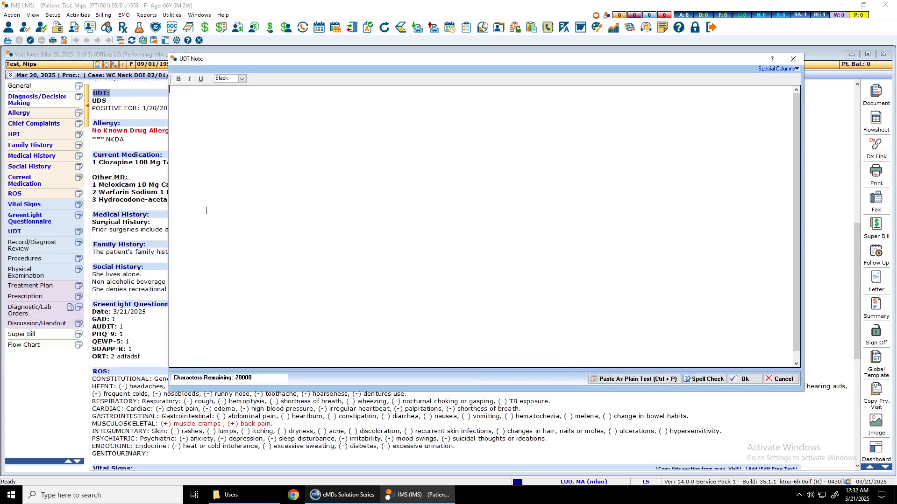
{"action": "type", "text": "1/20/2025 UDT pos"}
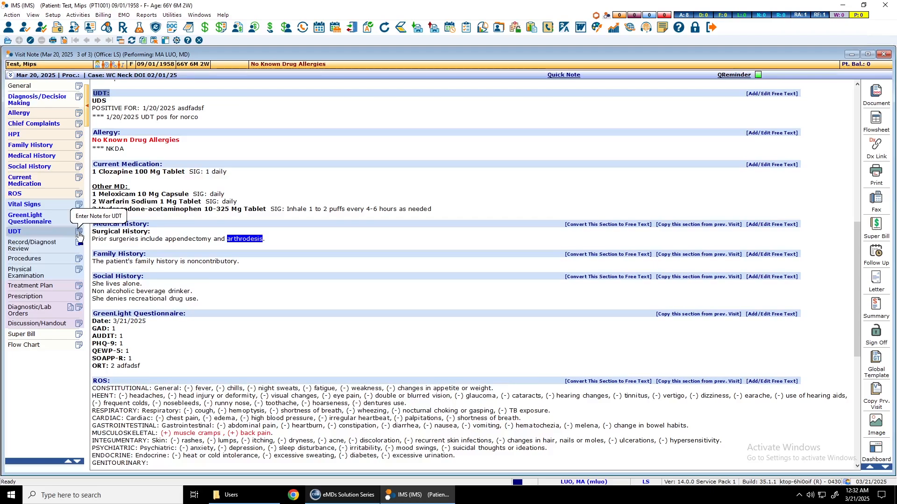
{"action": "left_click", "coordinate": [79, 241]}
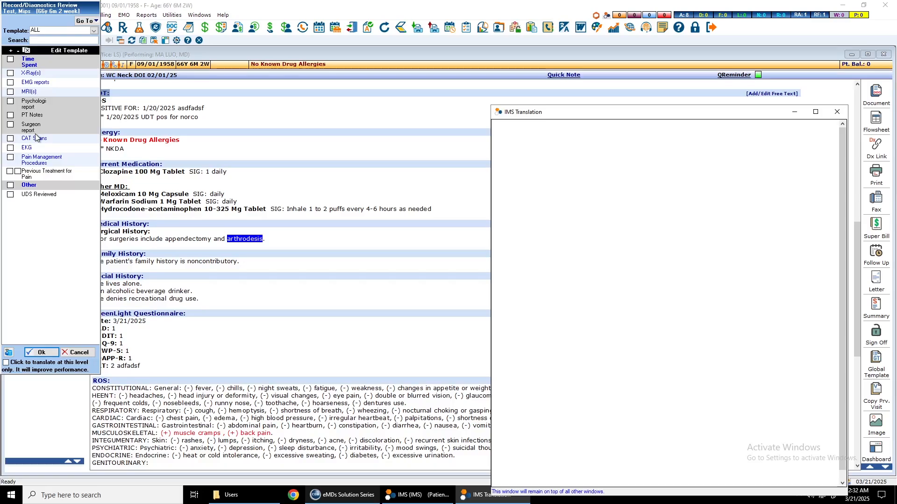
{"action": "key", "text": "Escape"}
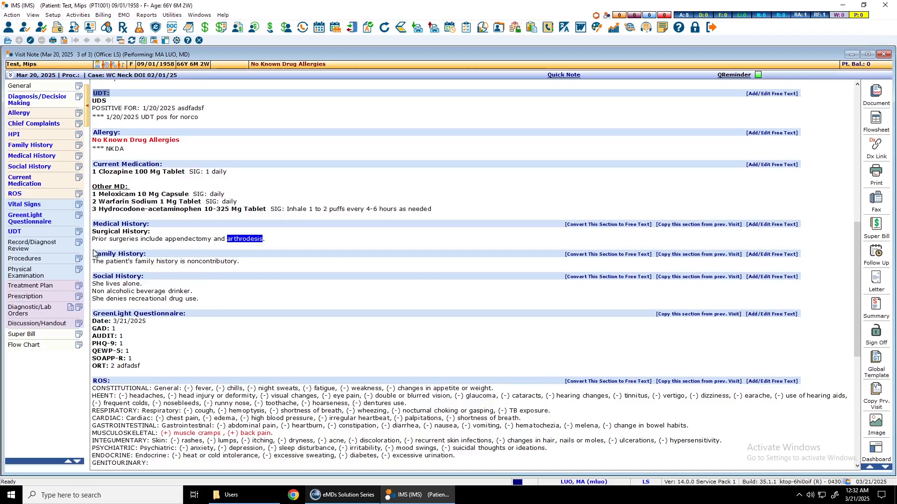
In Physical Examination, mark Constitutional through Cardiovascular and lumbar Tenderness through PROM normal, and add lumbar AROM, SLUMP Test and Straight leg raising test.
{"action": "left_click", "coordinate": [67, 276]}
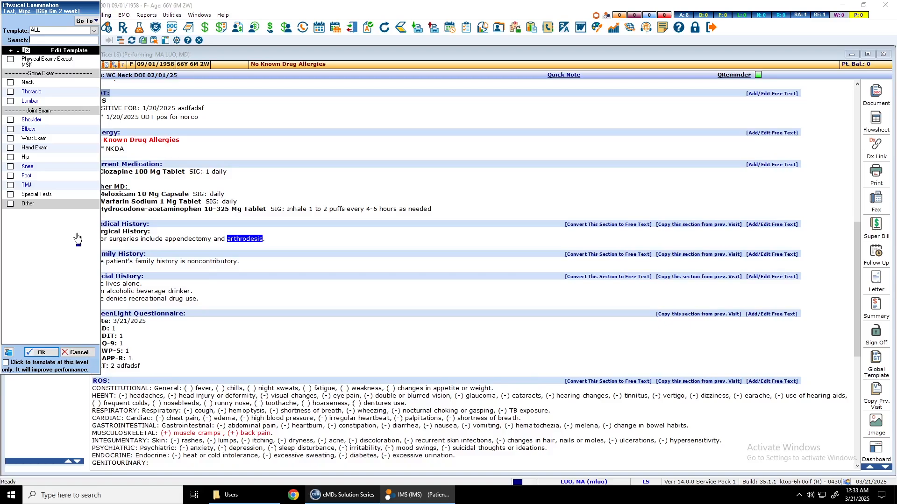
{"action": "left_click", "coordinate": [46, 60]}
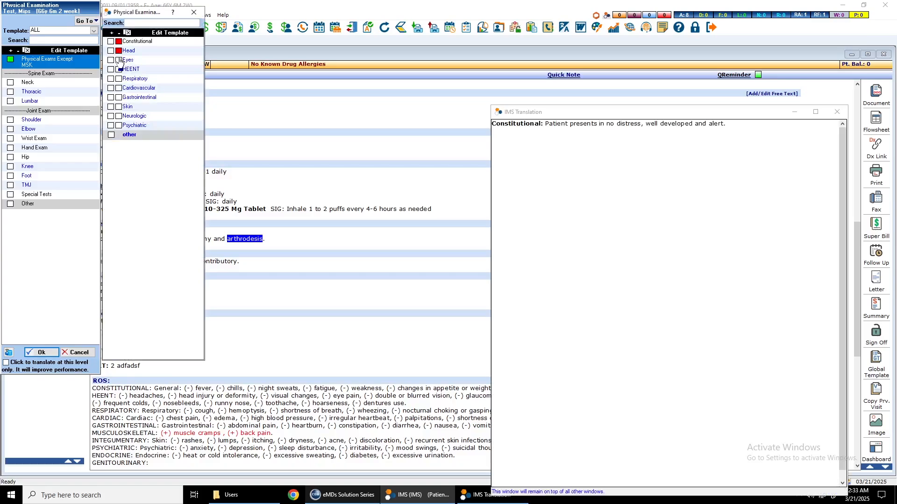
{"action": "left_click", "coordinate": [30, 100]}
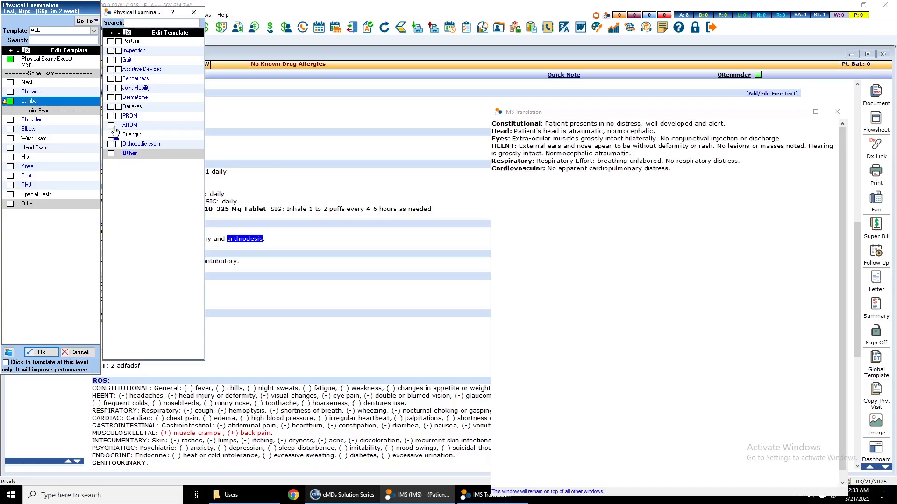
{"action": "left_click", "coordinate": [111, 125]}
{"action": "left_click", "coordinate": [138, 145]}
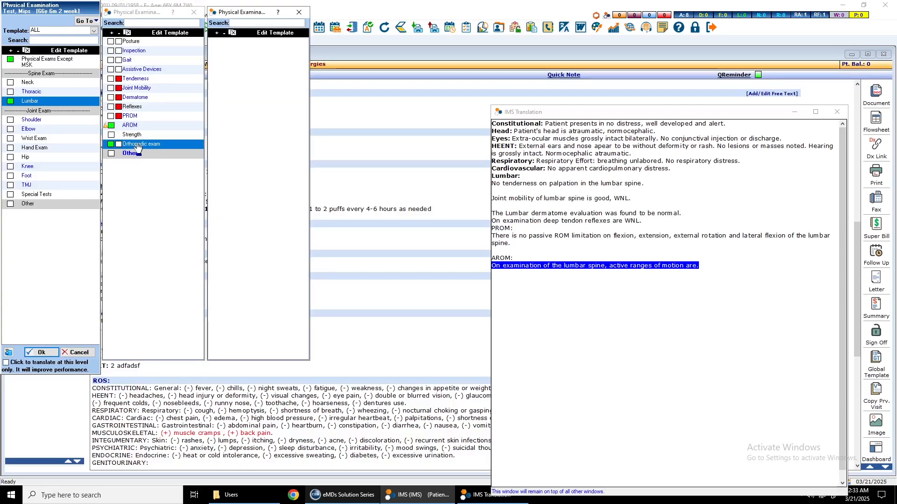
{"action": "left_click", "coordinate": [215, 41]}
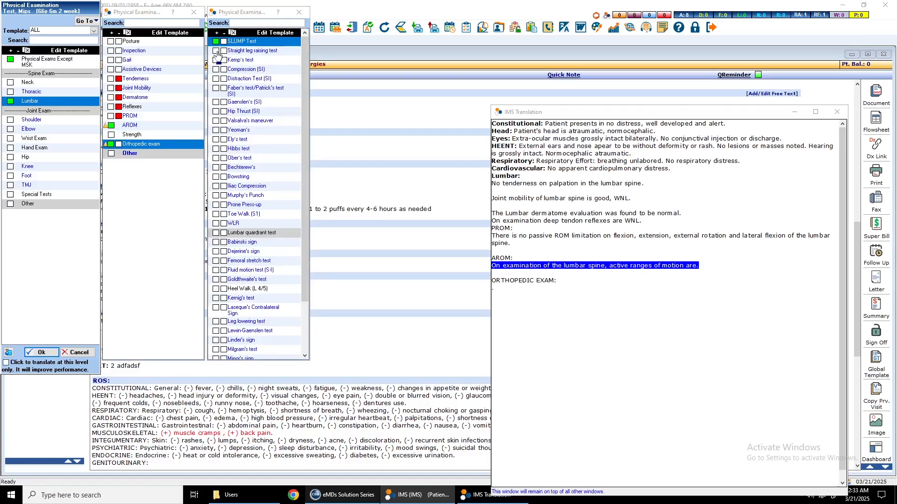
{"action": "left_click", "coordinate": [216, 50]}
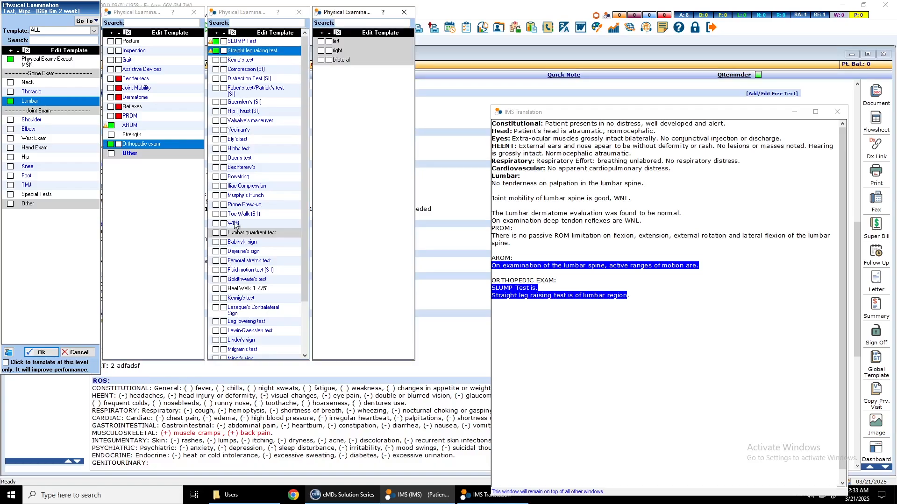
{"action": "left_click_drag", "start_coordinate": [306, 278], "coordinate": [307, 116]}
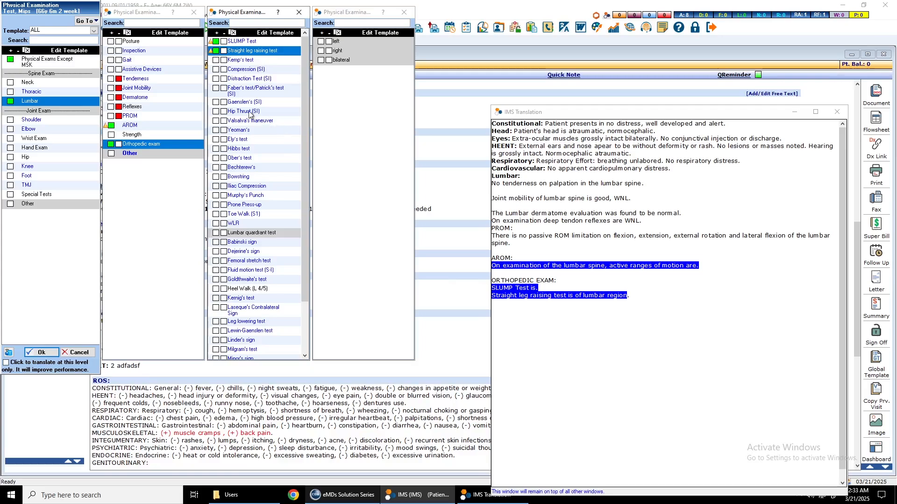
Mark lumbar strength as normal for the left side and for right hip IR, and save the physical examination.
{"action": "left_click", "coordinate": [111, 135]}
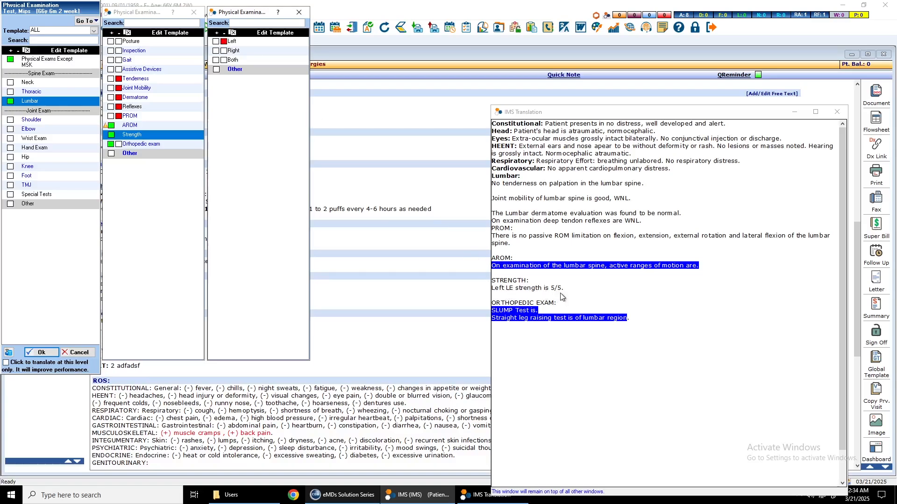
{"action": "left_click", "coordinate": [224, 51]}
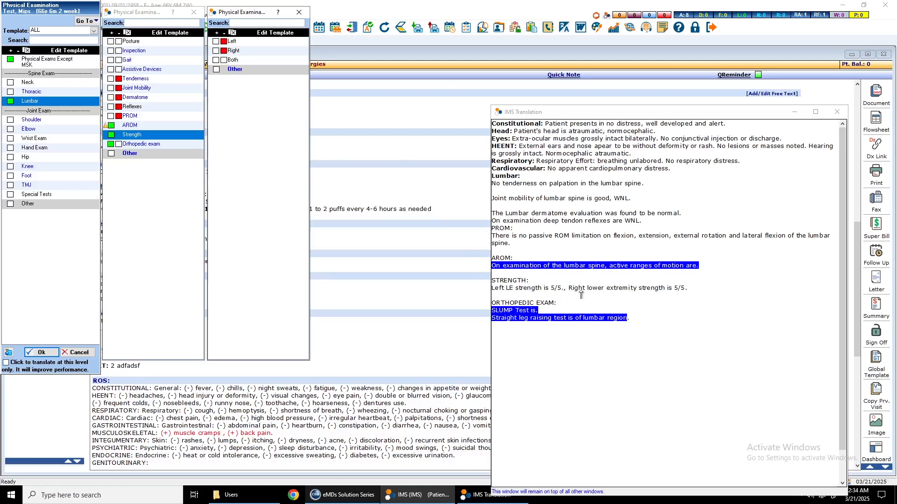
{"action": "left_click", "coordinate": [224, 51]}
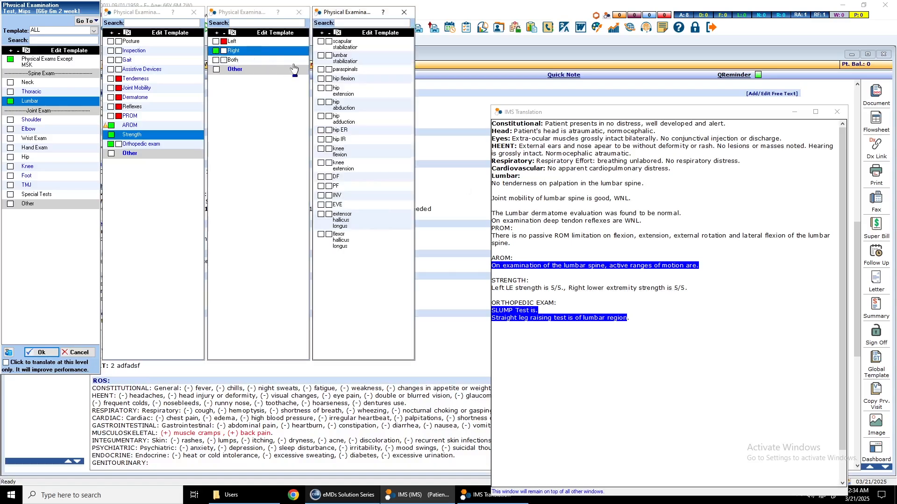
{"action": "left_click", "coordinate": [321, 140]}
{"action": "left_click", "coordinate": [400, 140]}
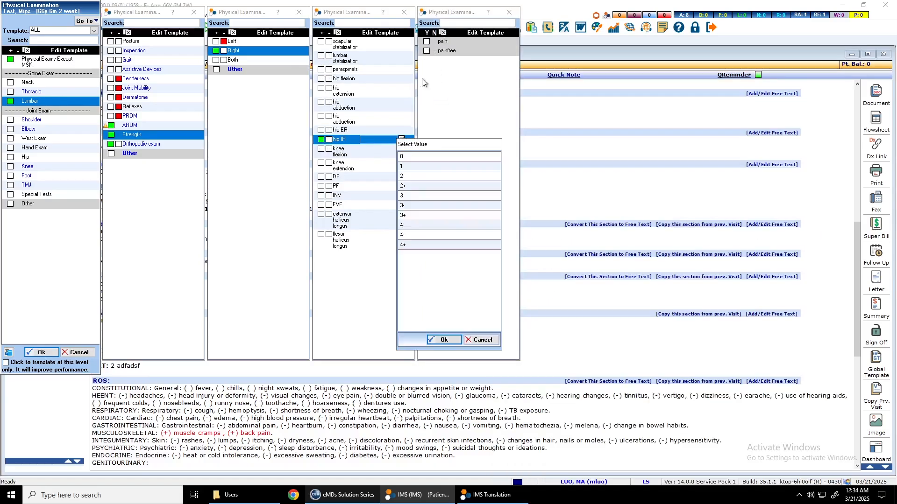
{"action": "left_click", "coordinate": [409, 196]}
{"action": "left_click", "coordinate": [444, 340]}
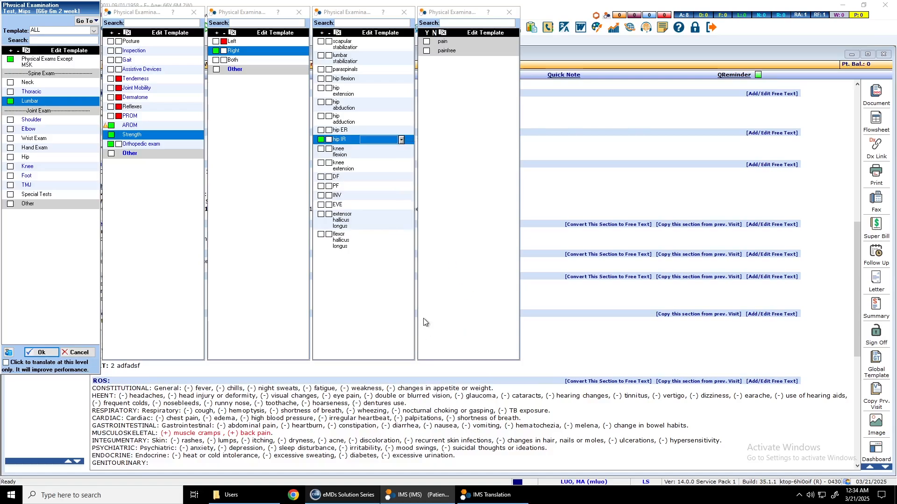
{"action": "left_click", "coordinate": [330, 143]}
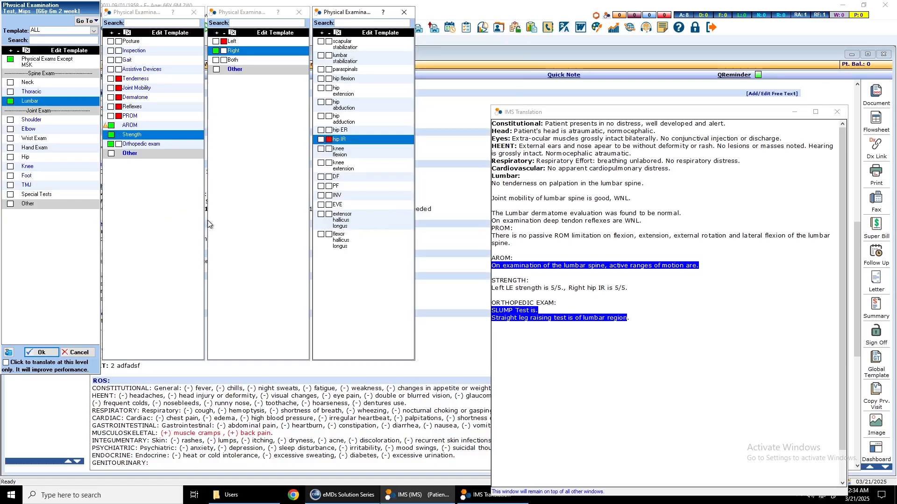
{"action": "left_click", "coordinate": [57, 351]}
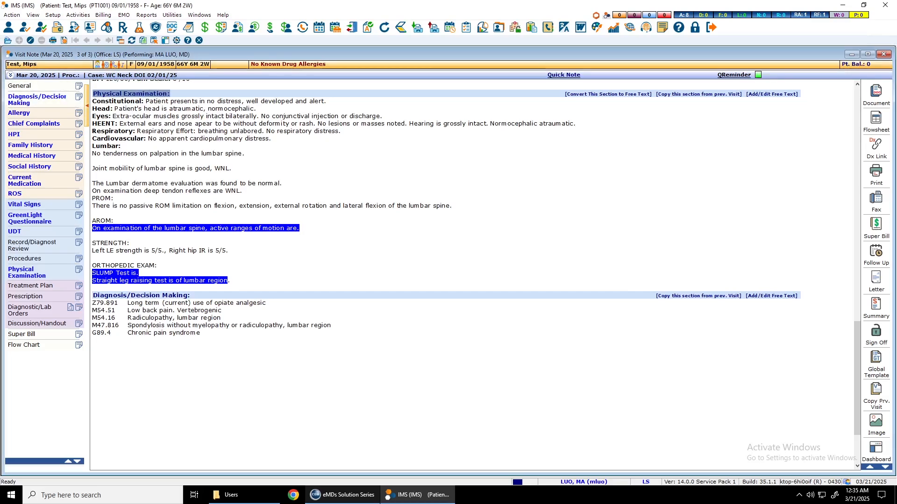
Preview the Caro WNL PE and Caro PE Lumbar templates, and copy Caro PE Lumbar into the visit note, overriding the existing note.
{"action": "left_click", "coordinate": [156, 44]}
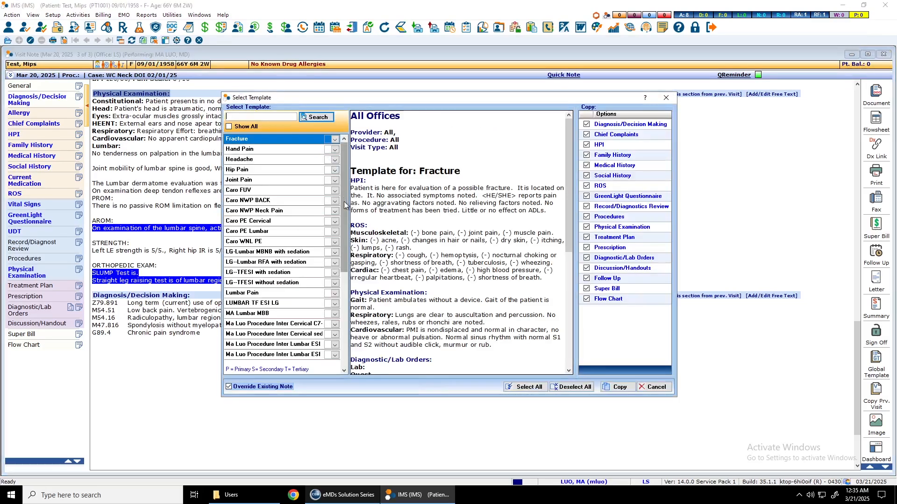
{"action": "left_click", "coordinate": [263, 243]}
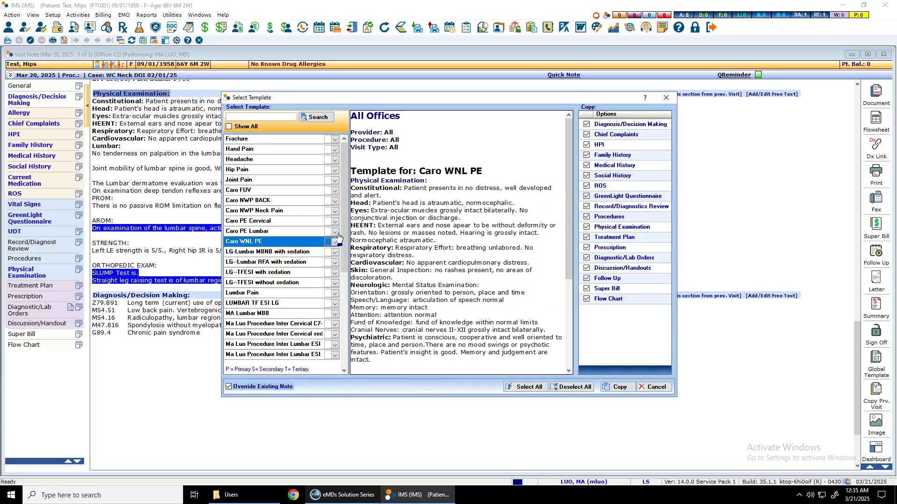
{"action": "left_click_drag", "start_coordinate": [567, 196], "coordinate": [564, 197]}
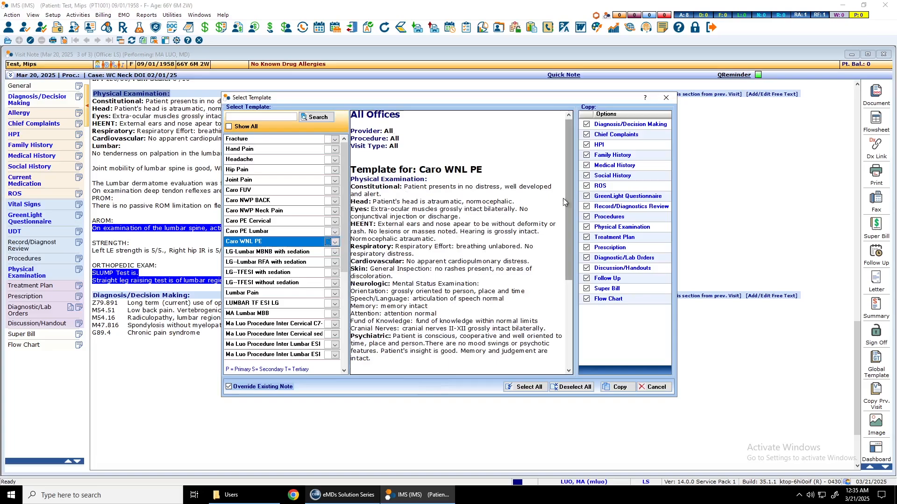
{"action": "left_click", "coordinate": [270, 231]}
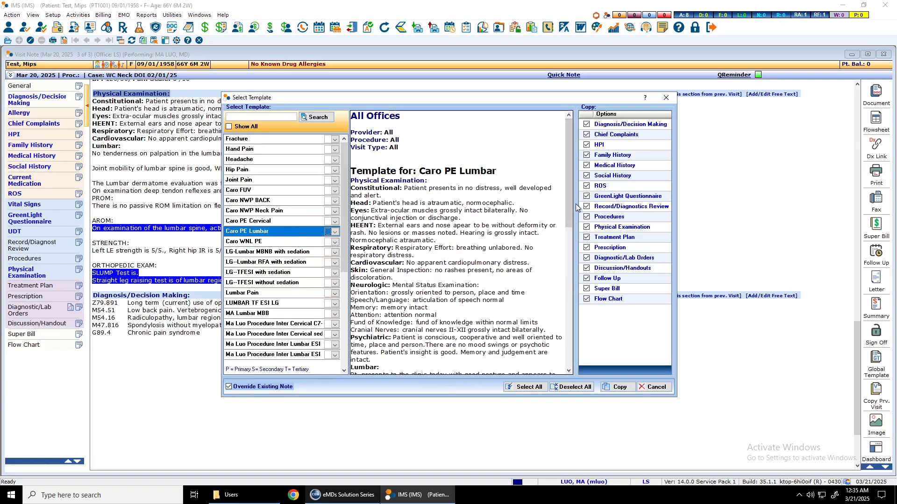
{"action": "mouse_move", "coordinate": [569, 199]}
{"action": "left_mouse_down"}
{"action": "mouse_move", "coordinate": [566, 289]}
{"action": "mouse_move", "coordinate": [577, 200]}
{"action": "mouse_move", "coordinate": [578, 313]}
{"action": "mouse_move", "coordinate": [581, 197]}
{"action": "left_mouse_up"}
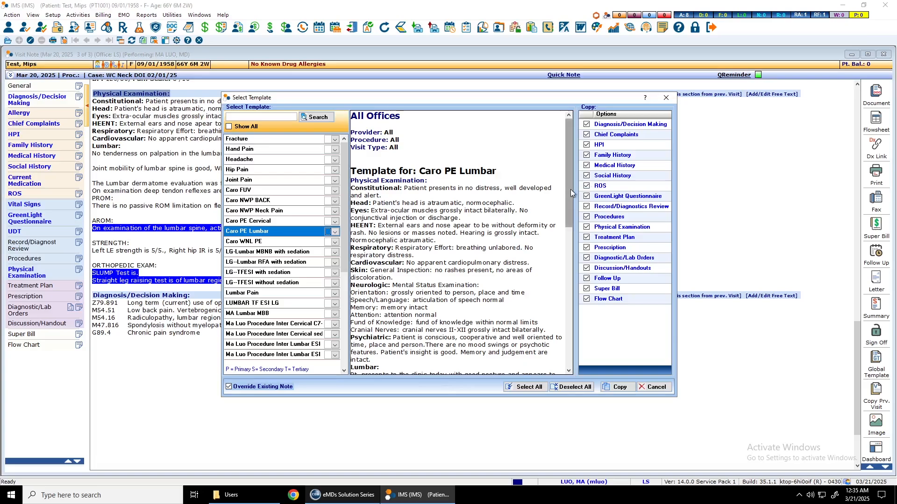
{"action": "scroll", "coordinate": [561, 260], "scroll_direction": "down", "scroll_amount": 10}
{"action": "scroll", "coordinate": [561, 261], "scroll_direction": "up", "scroll_amount": 8}
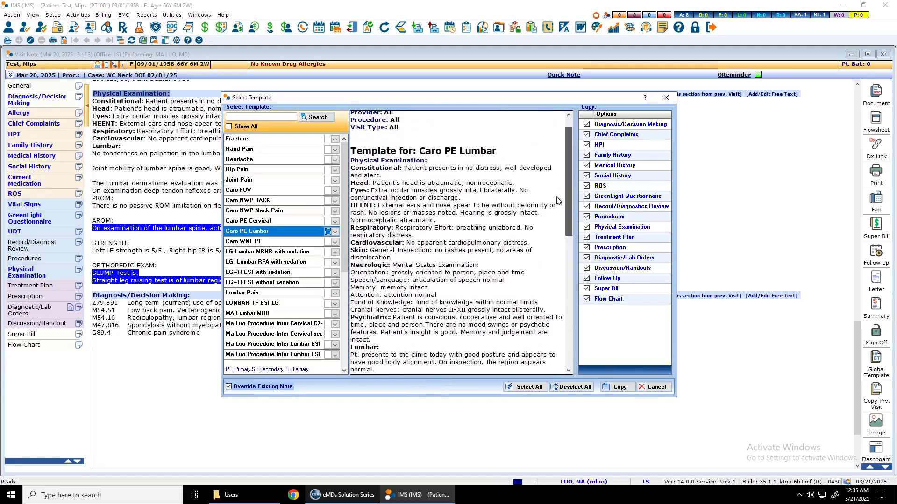
{"action": "left_click_drag", "start_coordinate": [568, 211], "coordinate": [568, 183]}
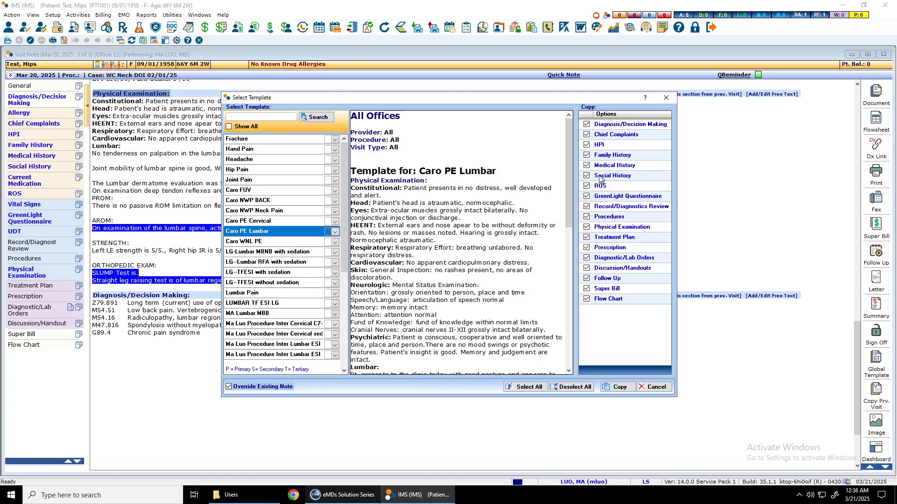
{"action": "left_click", "coordinate": [617, 386]}
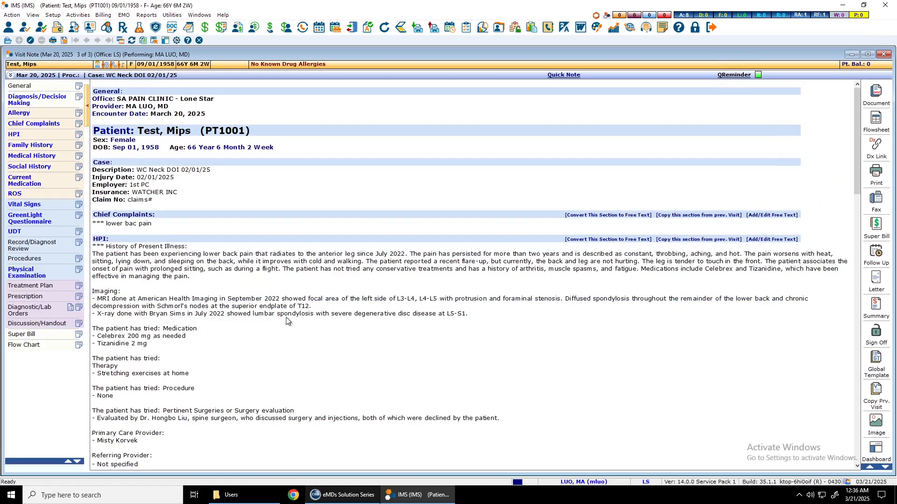
Add the New Patient Visit plan of care to the Treatment Plan and save it.
{"action": "left_click_drag", "start_coordinate": [857, 175], "coordinate": [853, 236]}
{"action": "scroll", "coordinate": [177, 269], "scroll_direction": "down", "scroll_amount": 2}
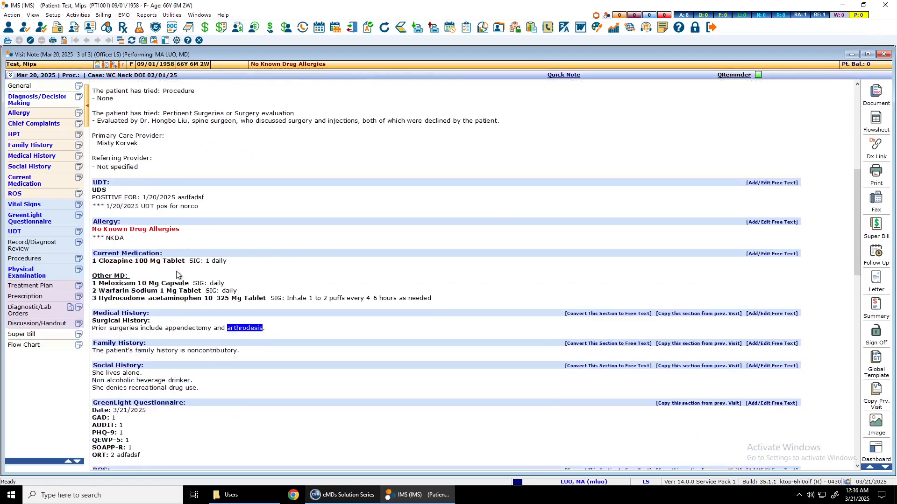
{"action": "scroll", "coordinate": [176, 271], "scroll_direction": "down", "scroll_amount": 2}
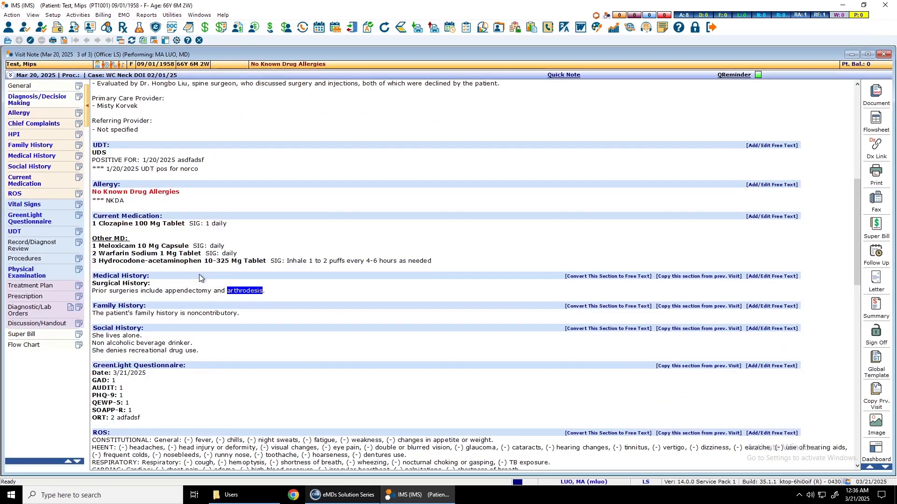
{"action": "scroll", "coordinate": [222, 282], "scroll_direction": "down", "scroll_amount": 6}
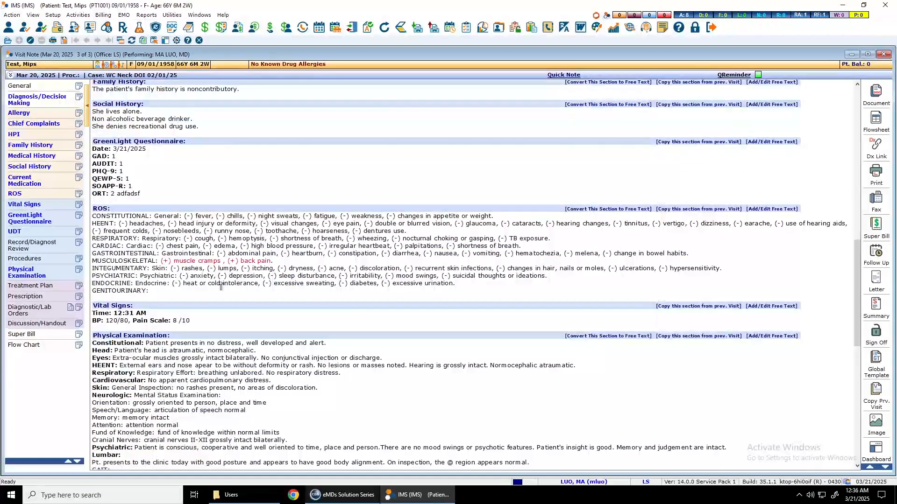
{"action": "scroll", "coordinate": [222, 286], "scroll_direction": "down", "scroll_amount": 6}
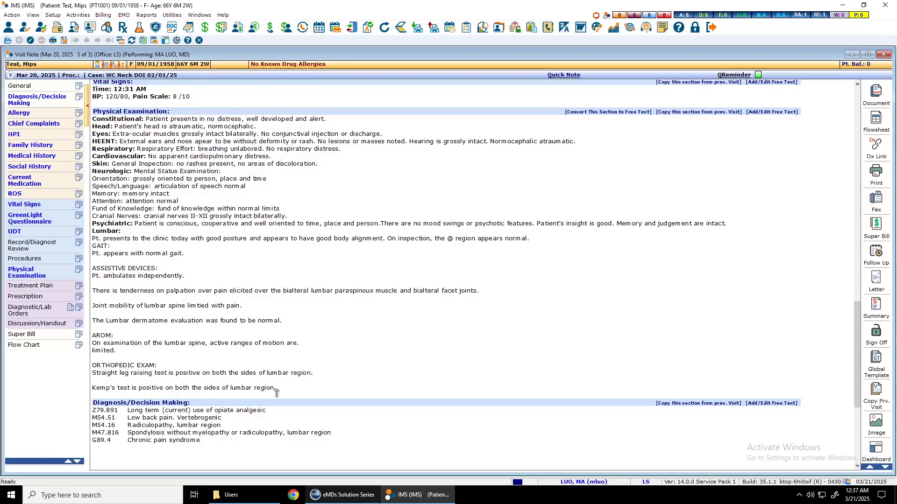
{"action": "left_click", "coordinate": [47, 286]}
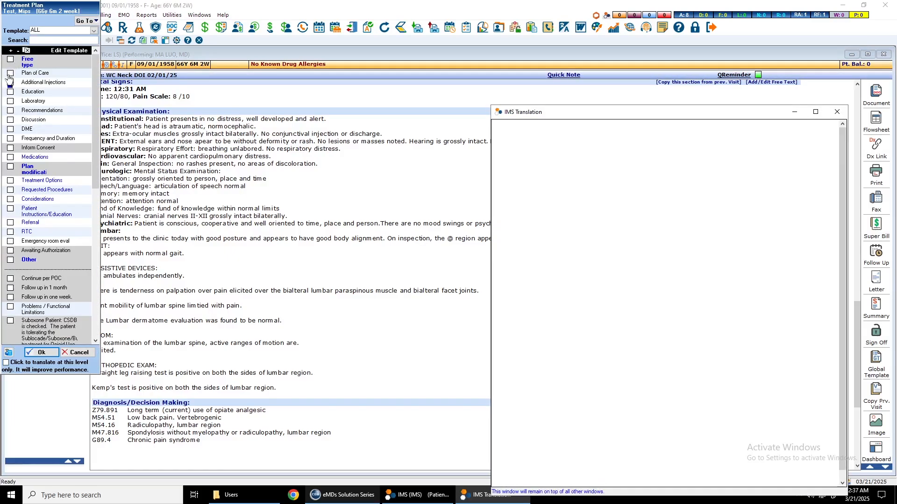
{"action": "left_click", "coordinate": [10, 73]}
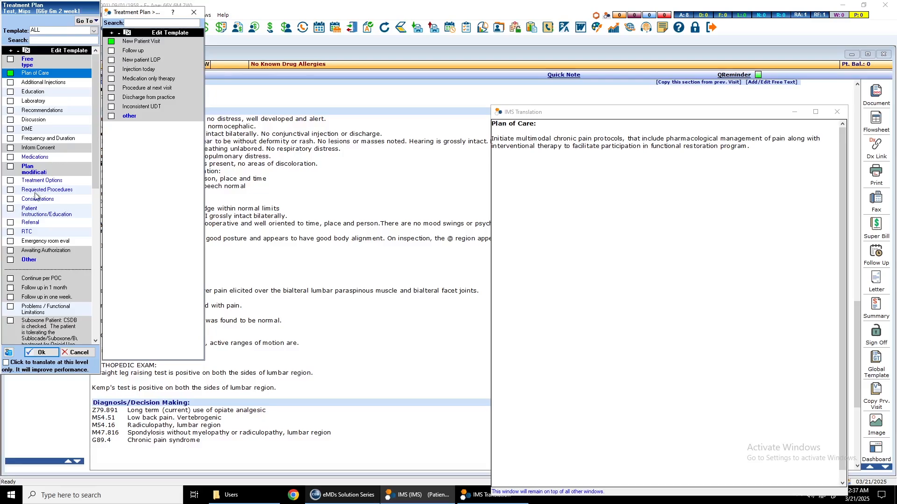
{"action": "left_click", "coordinate": [42, 352]}
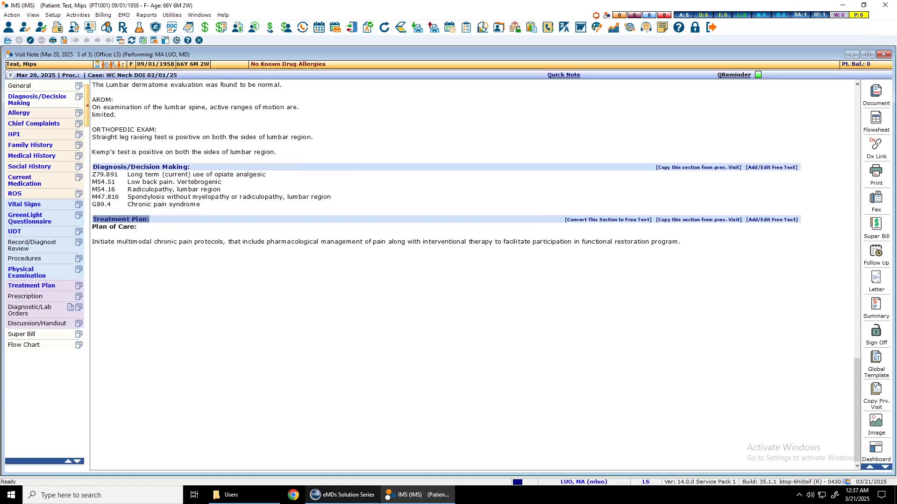
{"action": "left_click", "coordinate": [110, 282]}
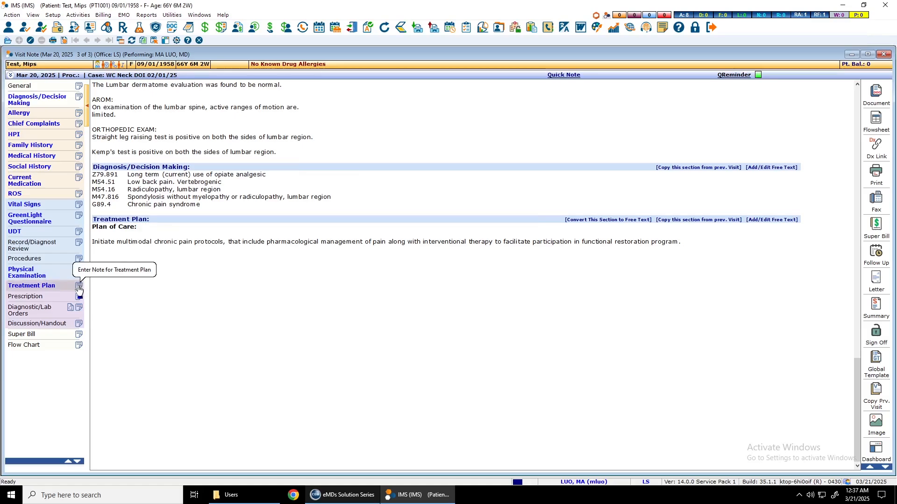
Add a Treatment Plan note: continue Celebrex and Tizanidine two weeks, reassess and consider weaning, monitor flare-ups for epidural injections, follow up, possible September 2025 MRI.
{"action": "left_click", "coordinate": [80, 287]}
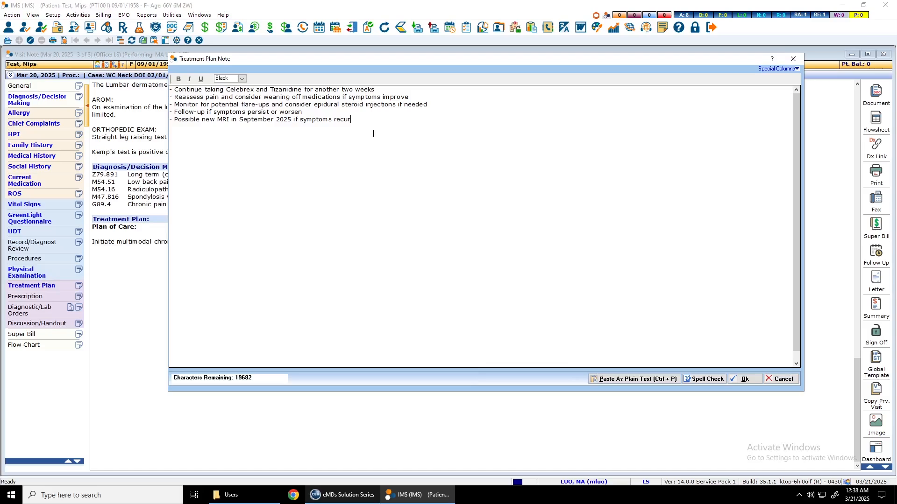
{"action": "left_click", "coordinate": [741, 381]}
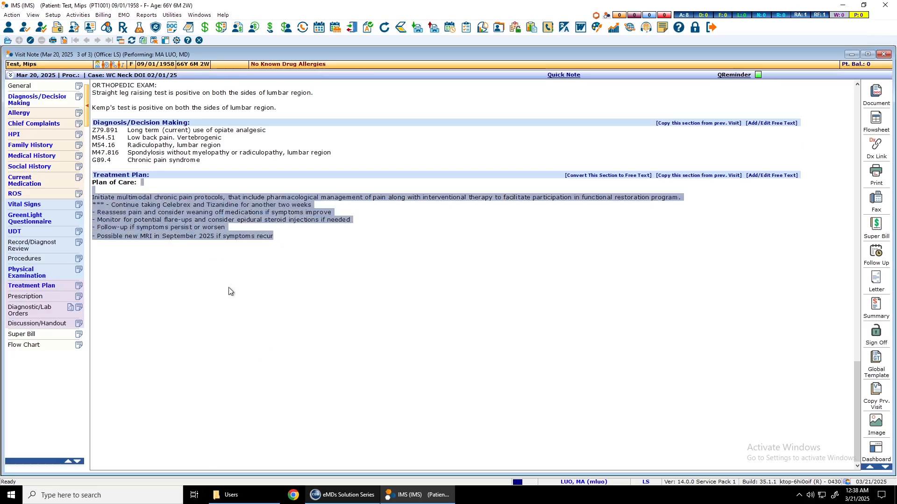
Add a new prescription for Pregabalin 100 mg capsule with the SIG "Take 1 twice daily".
{"action": "left_click", "coordinate": [62, 296]}
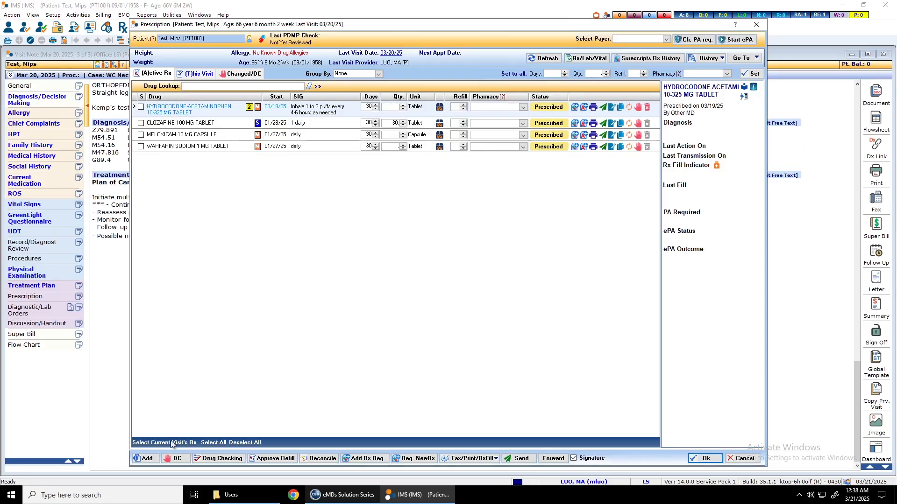
{"action": "left_click", "coordinate": [147, 458]}
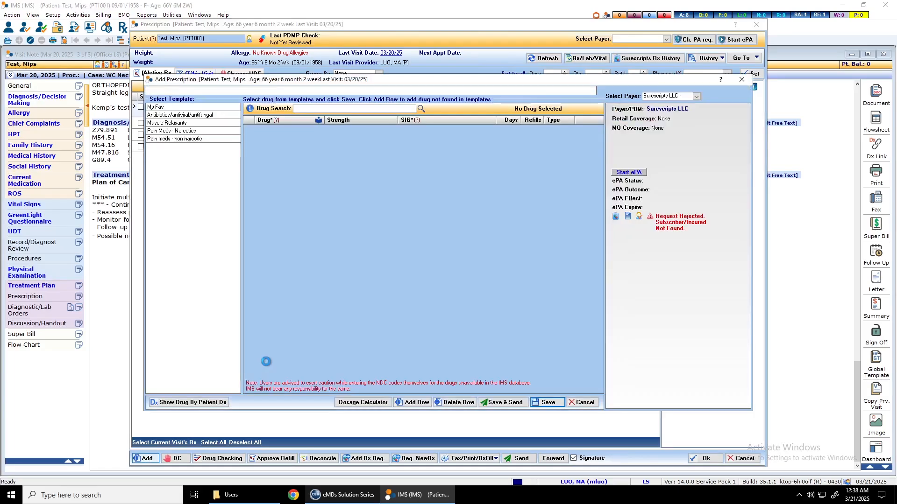
{"action": "type", "text": "pregabalin"}
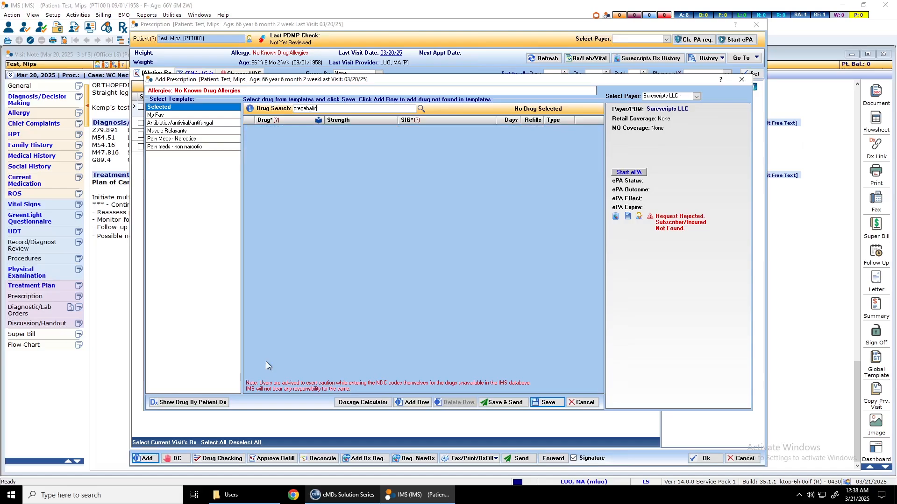
{"action": "left_click", "coordinate": [421, 108]}
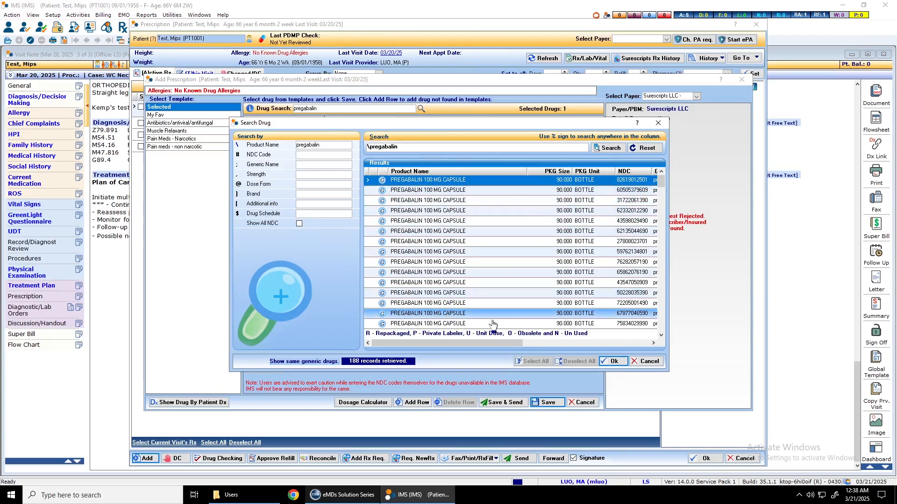
{"action": "left_click_drag", "start_coordinate": [496, 343], "coordinate": [452, 335]}
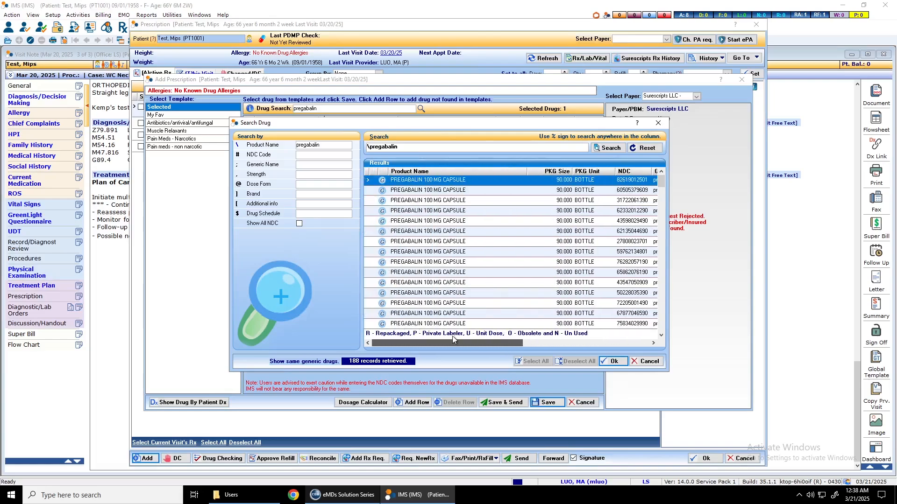
{"action": "double_click", "coordinate": [438, 182]}
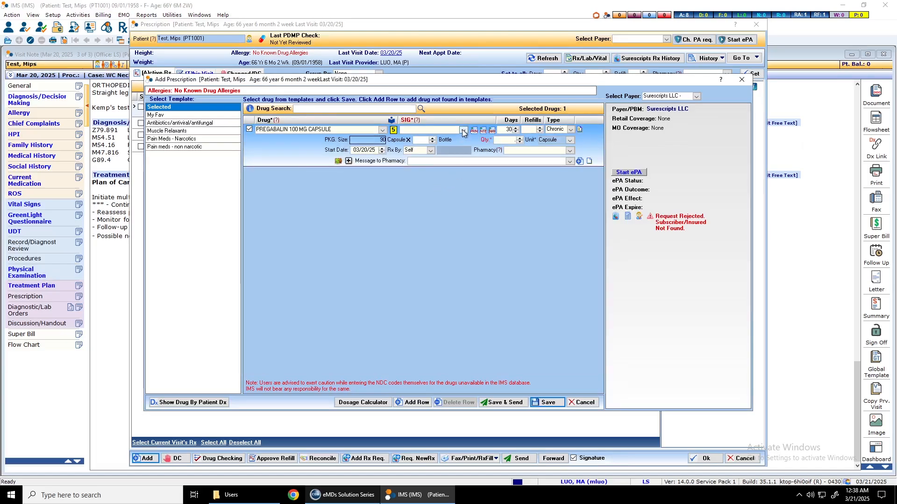
{"action": "left_click", "coordinate": [463, 131]}
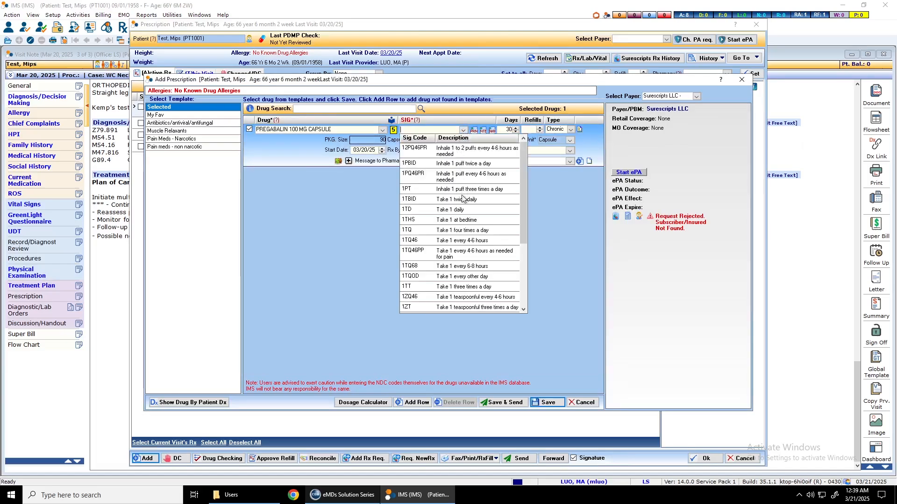
{"action": "left_click", "coordinate": [459, 200]}
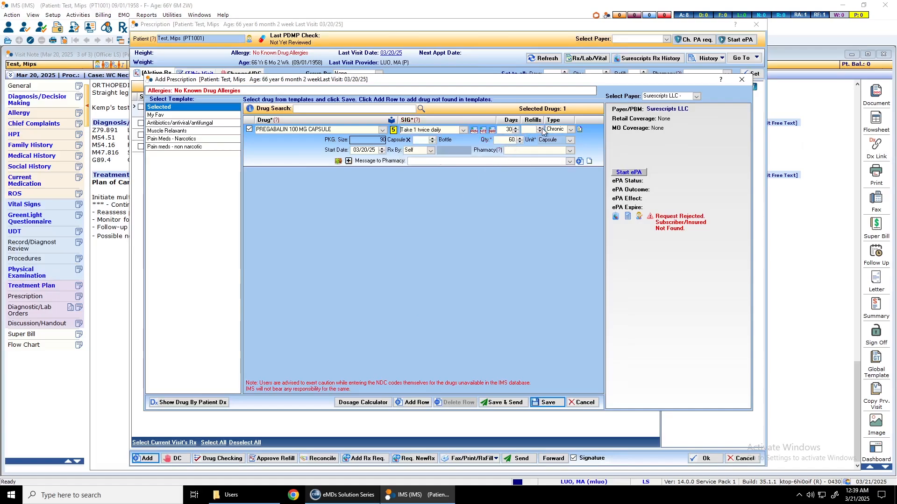
Find heb pharmacies in boerne, choose HEB Pharmacy Boerne Plus, and set it as the patient's default and for all other prescriptions.
{"action": "left_click", "coordinate": [482, 152]}
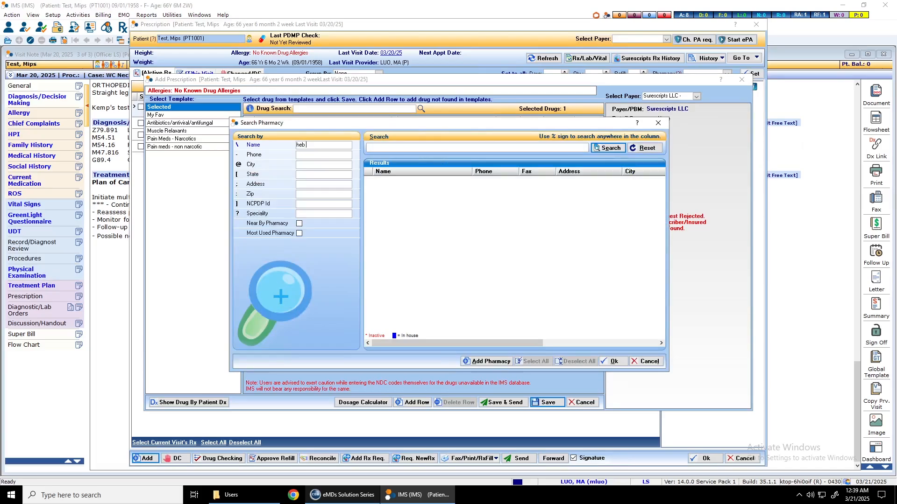
{"action": "key", "text": "Tab"}
{"action": "type", "text": "boerne"}
{"action": "key", "text": "Return"}
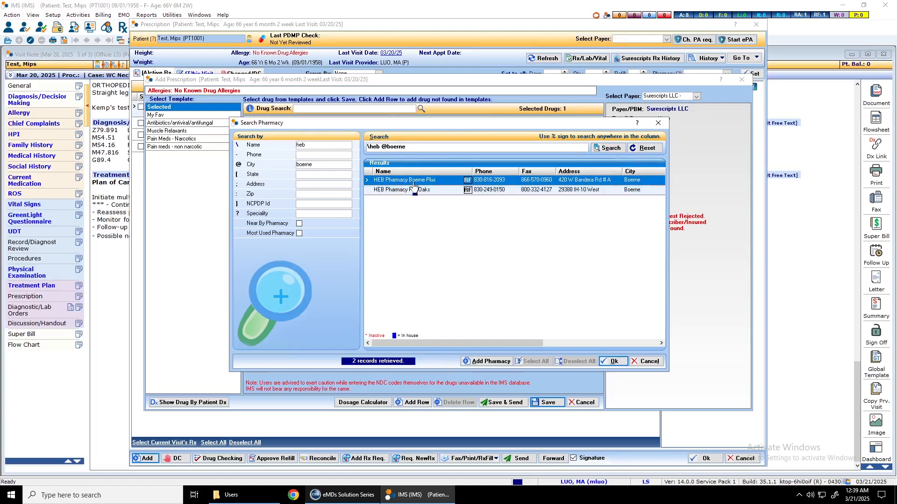
{"action": "double_click", "coordinate": [429, 184]}
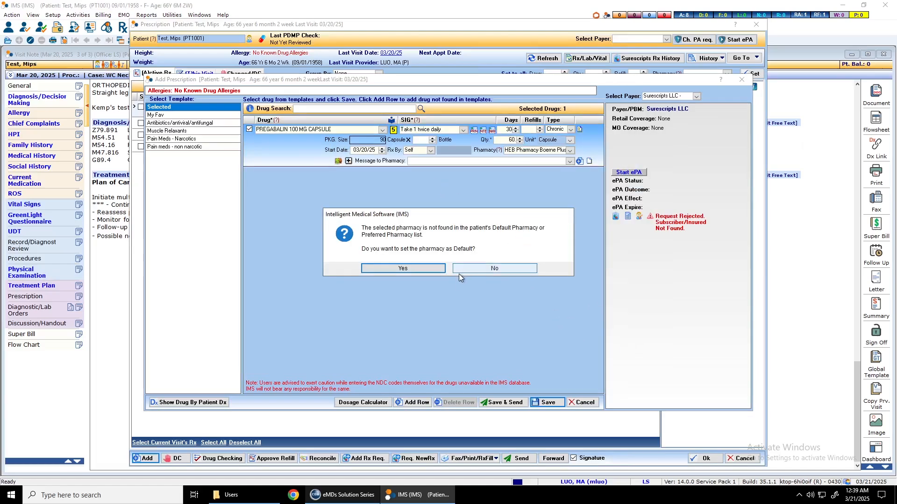
{"action": "left_click", "coordinate": [428, 269]}
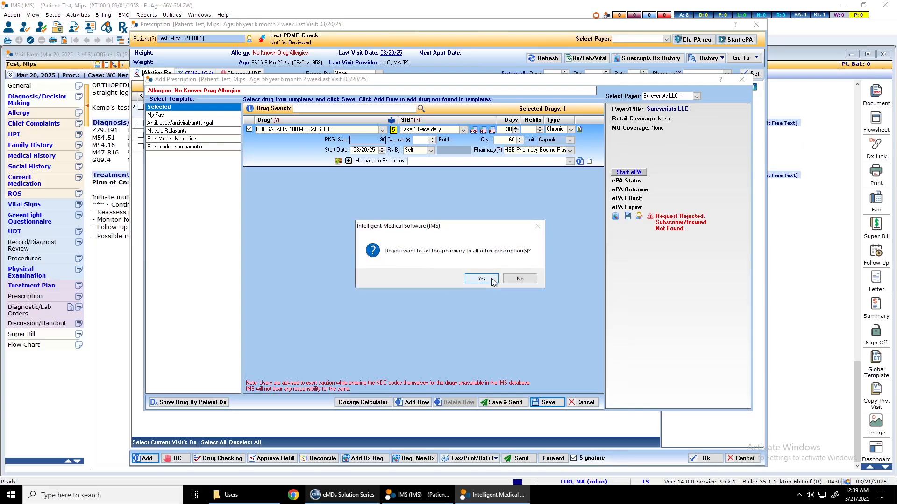
{"action": "left_click", "coordinate": [486, 279]}
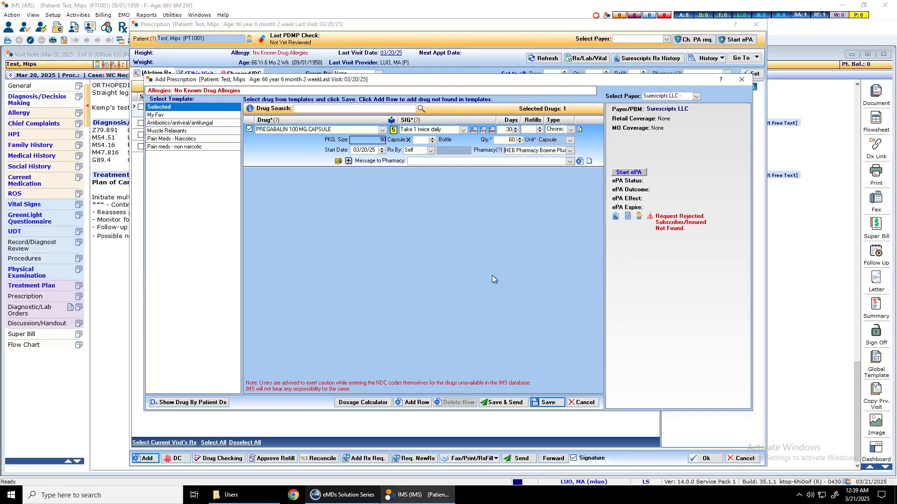
Try to save and send the pregabalin prescription, continuing past the hydrocodone interaction and always allowing it for this patient.
{"action": "left_click", "coordinate": [504, 403]}
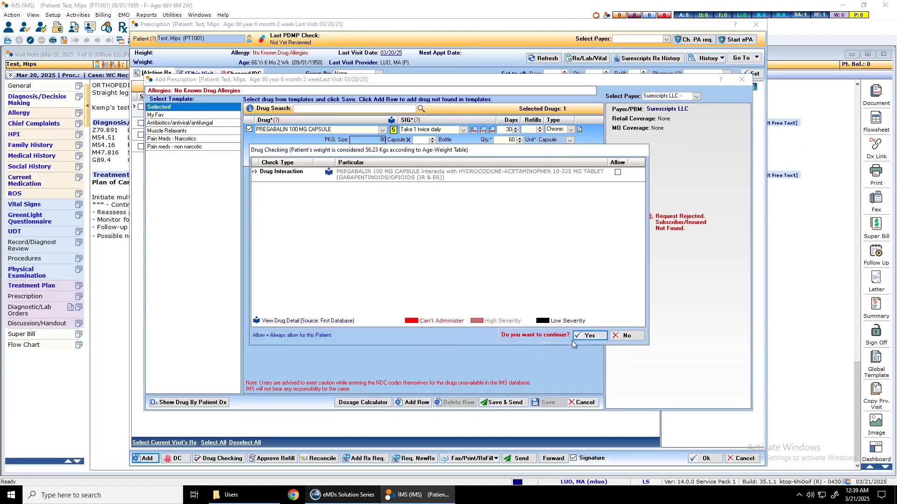
{"action": "left_click", "coordinate": [585, 336]}
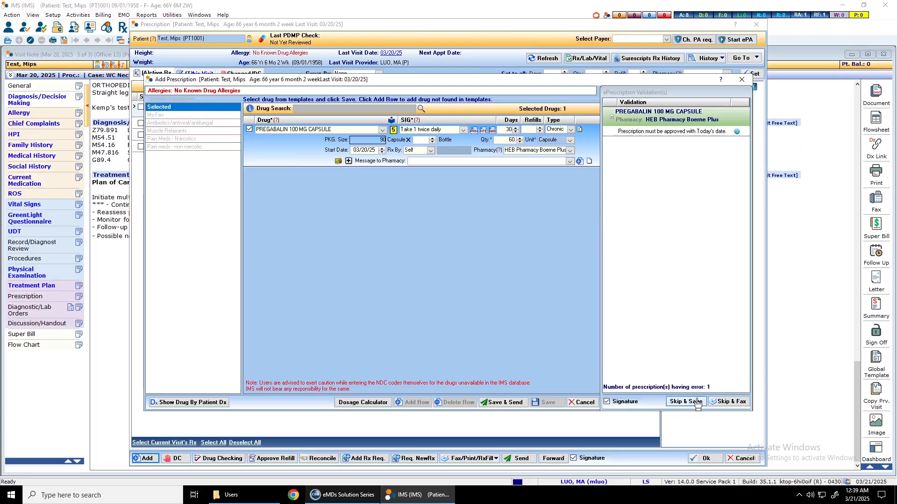
{"action": "left_click", "coordinate": [508, 402]}
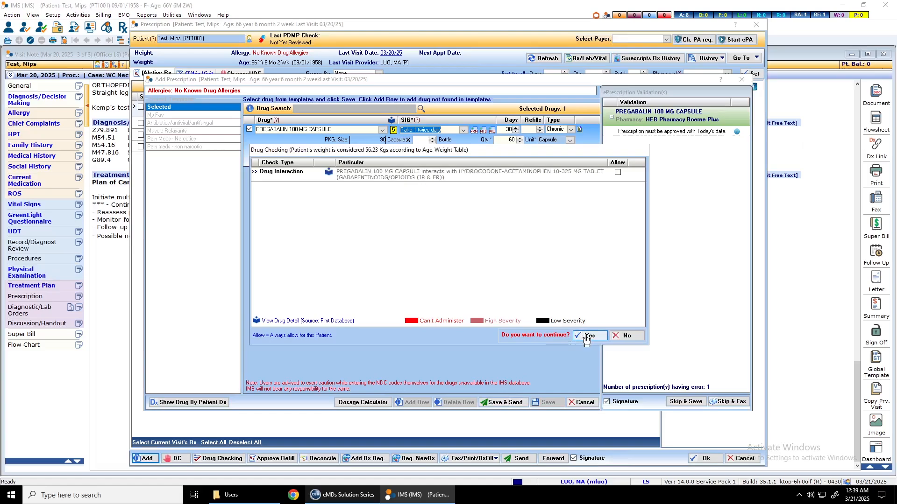
{"action": "left_click", "coordinate": [617, 172]}
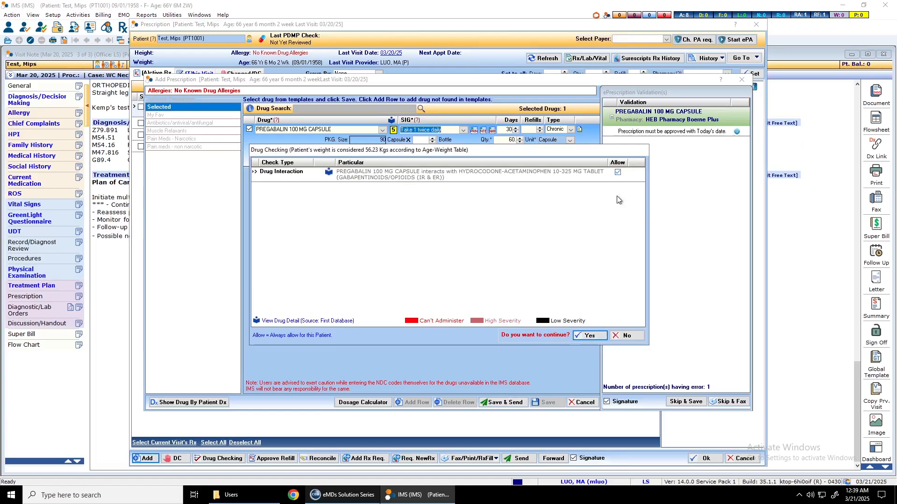
{"action": "left_click", "coordinate": [590, 336]}
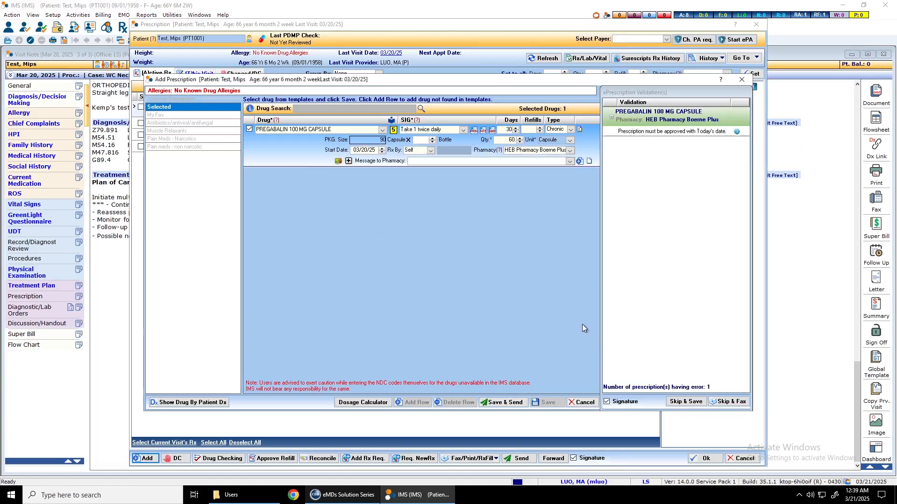
{"action": "left_click", "coordinate": [505, 403]}
Set the pregabalin start date to 03/21/25, retry saving and sending, and save the prescription with validation skipped.
{"action": "left_click", "coordinate": [382, 150]}
{"action": "left_click", "coordinate": [382, 149]}
{"action": "left_click", "coordinate": [382, 149]}
{"action": "left_click", "coordinate": [382, 149]}
{"action": "left_click", "coordinate": [383, 152]}
{"action": "left_click", "coordinate": [506, 405]}
{"action": "left_click", "coordinate": [688, 403]}
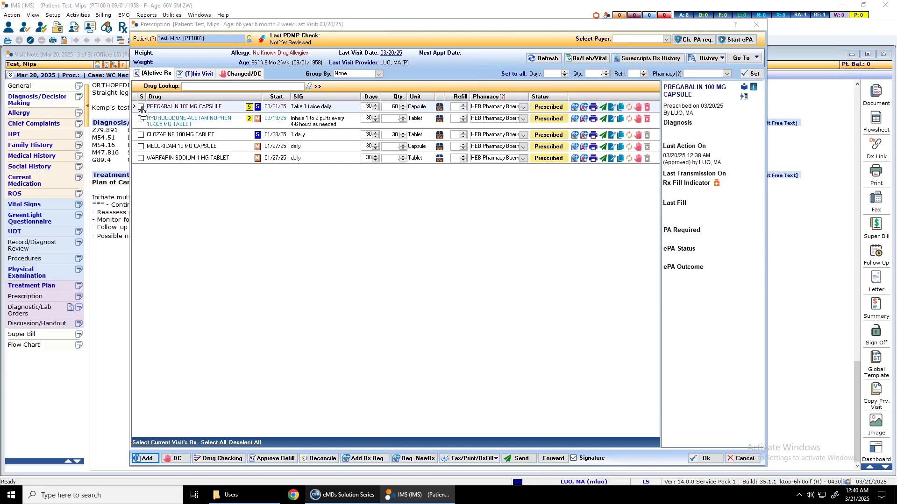
Try to sign and e-send the pregabalin prescription after marking it ready to be signed, and cancel at the two-factor authentication.
{"action": "left_click", "coordinate": [141, 108]}
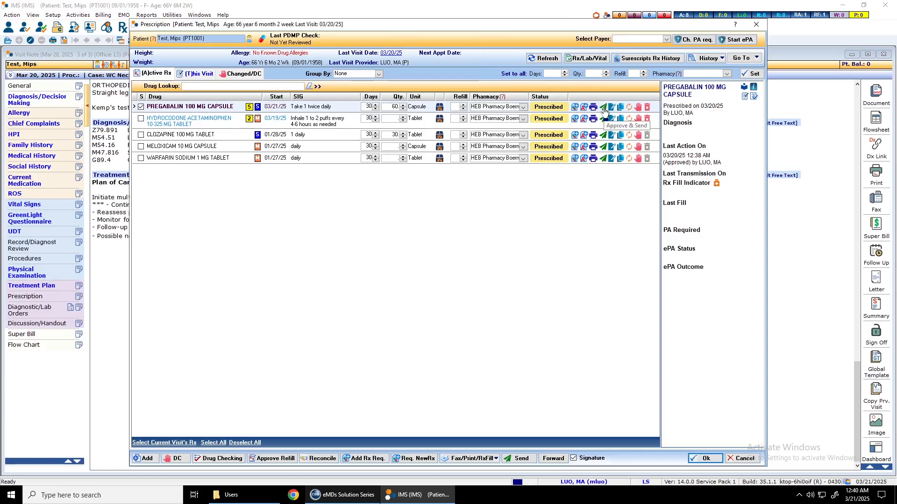
{"action": "left_click", "coordinate": [517, 460]}
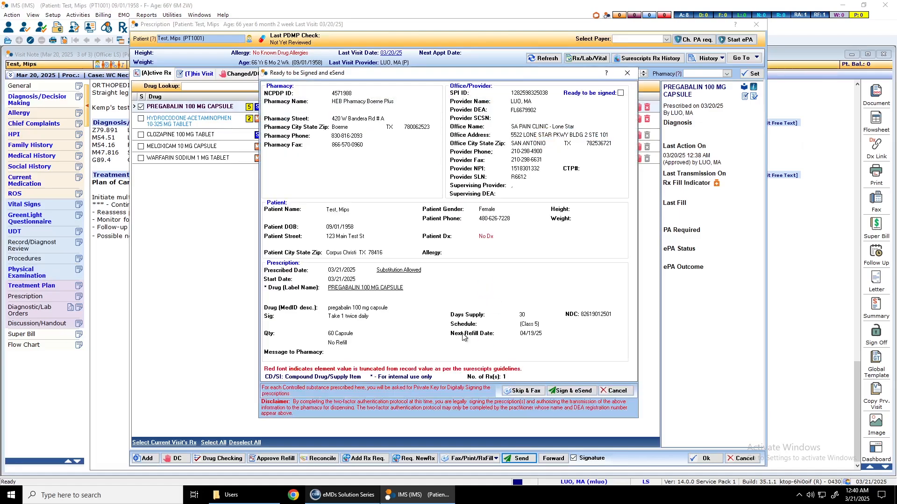
{"action": "left_click", "coordinate": [621, 94]}
{"action": "left_click", "coordinate": [570, 391]}
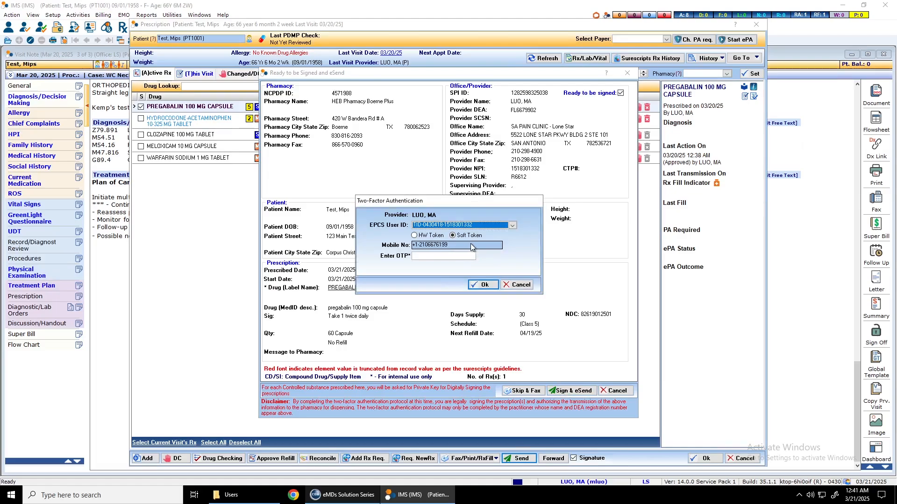
{"action": "left_click", "coordinate": [448, 256]}
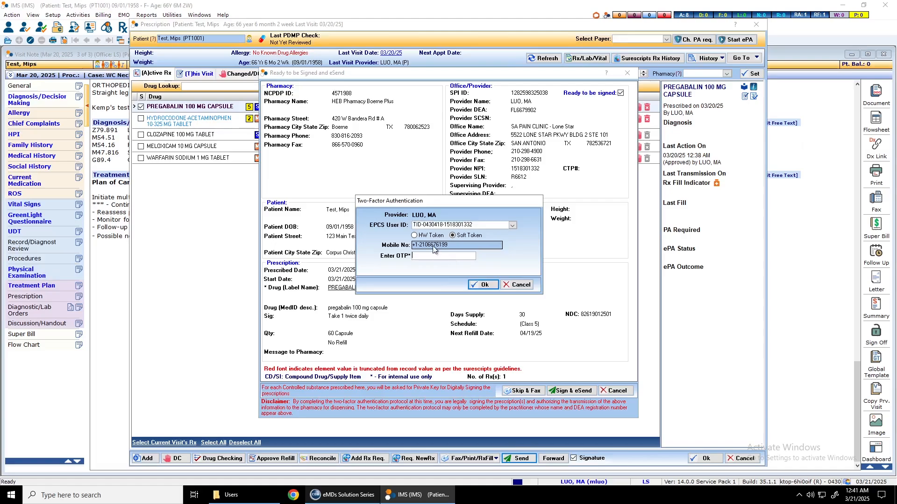
{"action": "left_click", "coordinate": [518, 285]}
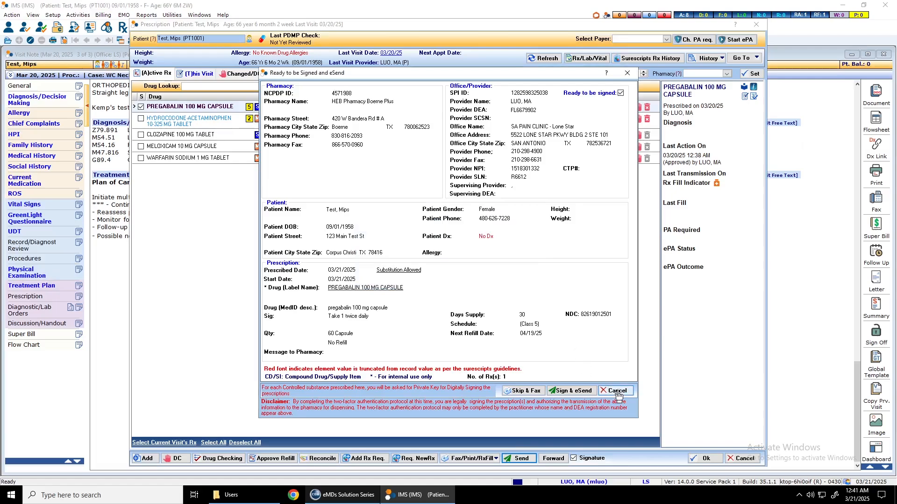
{"action": "left_click", "coordinate": [617, 393]}
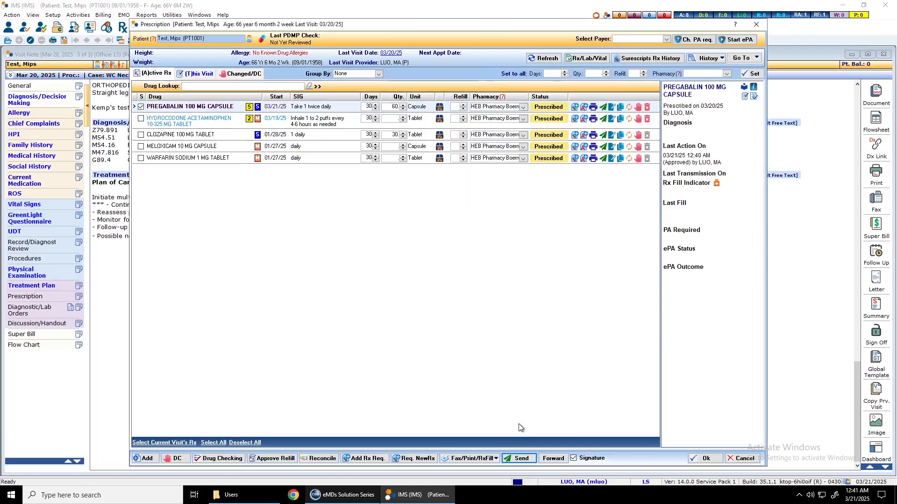
Accept the prescriptions into the visit note, and start a Diagnostic Order using the MRI template.
{"action": "left_click", "coordinate": [704, 459]}
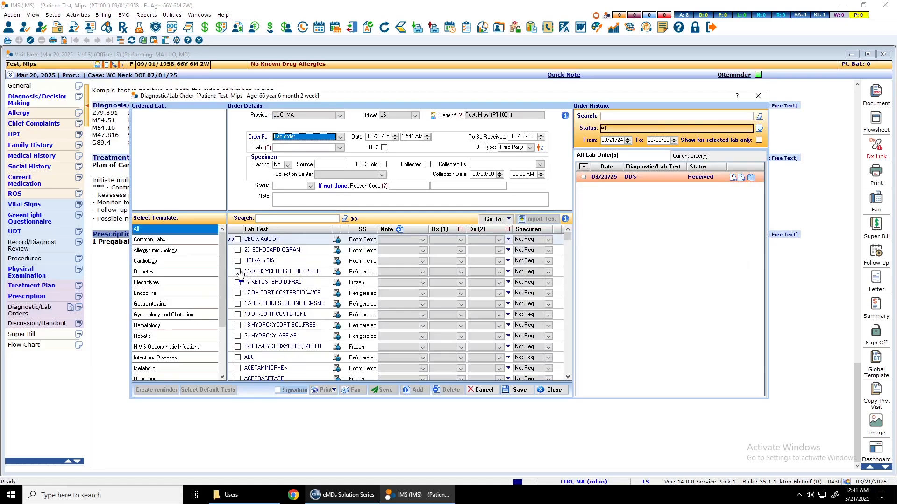
{"action": "mouse_move", "coordinate": [223, 267]}
{"action": "left_mouse_down"}
{"action": "mouse_move", "coordinate": [223, 331]}
{"action": "mouse_move", "coordinate": [223, 254]}
{"action": "left_mouse_up"}
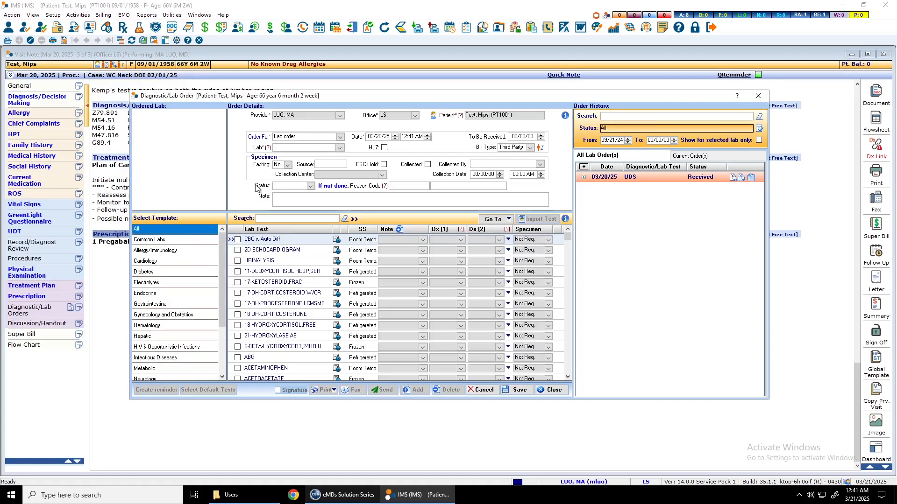
{"action": "left_click", "coordinate": [337, 138]}
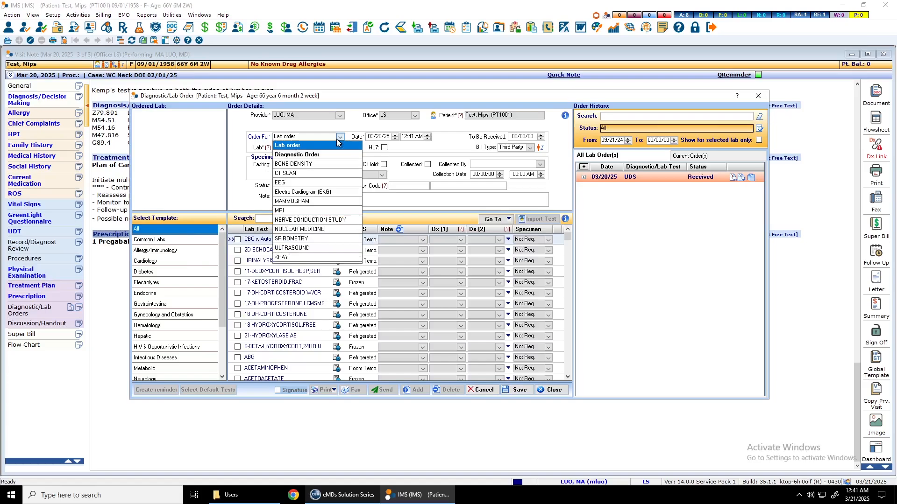
{"action": "left_click", "coordinate": [309, 154]}
{"action": "left_click", "coordinate": [196, 240]}
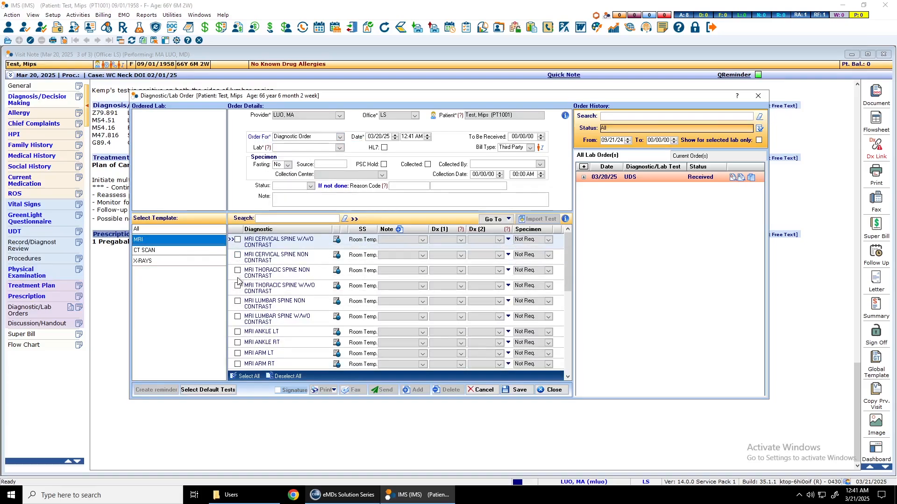
Select the MRI LUMBAR SPINE NON CONTRAST test for the diagnostic order and try to save it without a lab.
{"action": "left_click", "coordinate": [237, 302]}
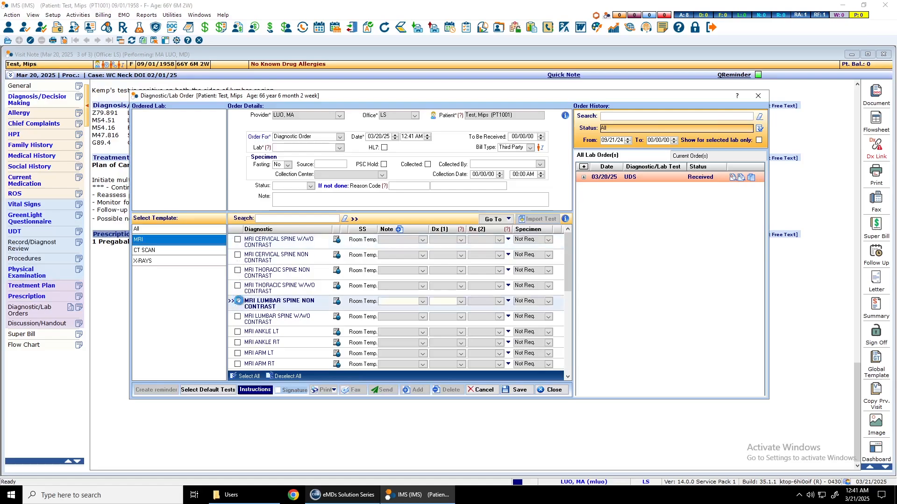
{"action": "left_click", "coordinate": [423, 302]}
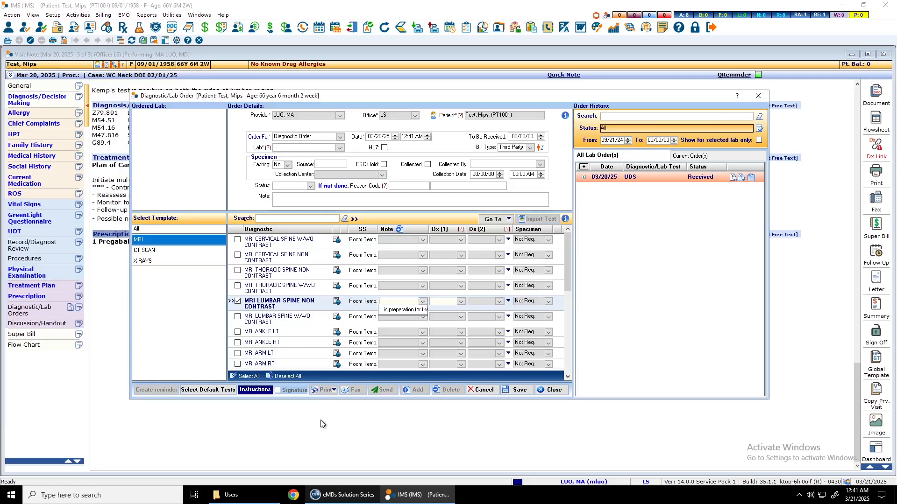
{"action": "left_click", "coordinate": [334, 306]}
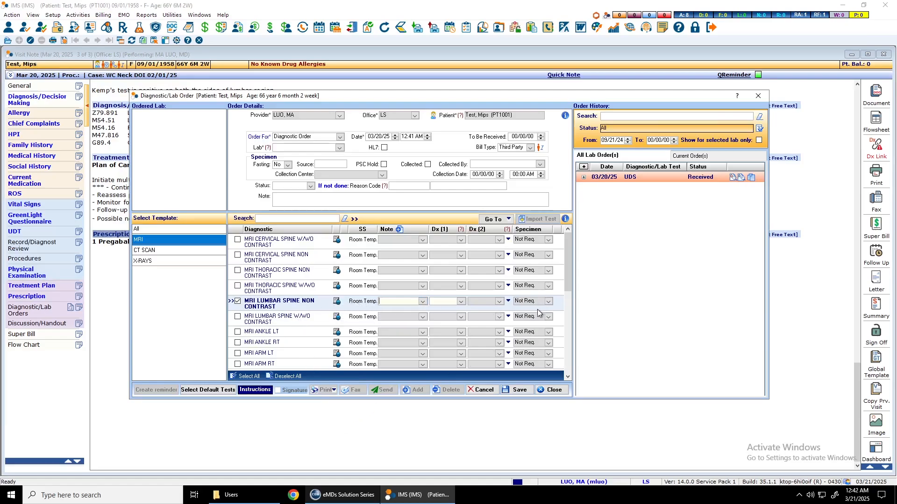
{"action": "left_click", "coordinate": [520, 391]}
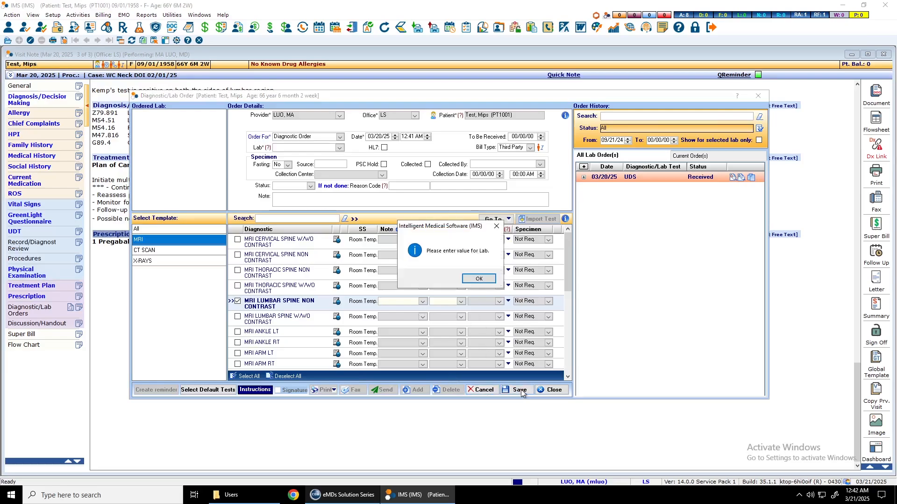
{"action": "left_click", "coordinate": [479, 279]}
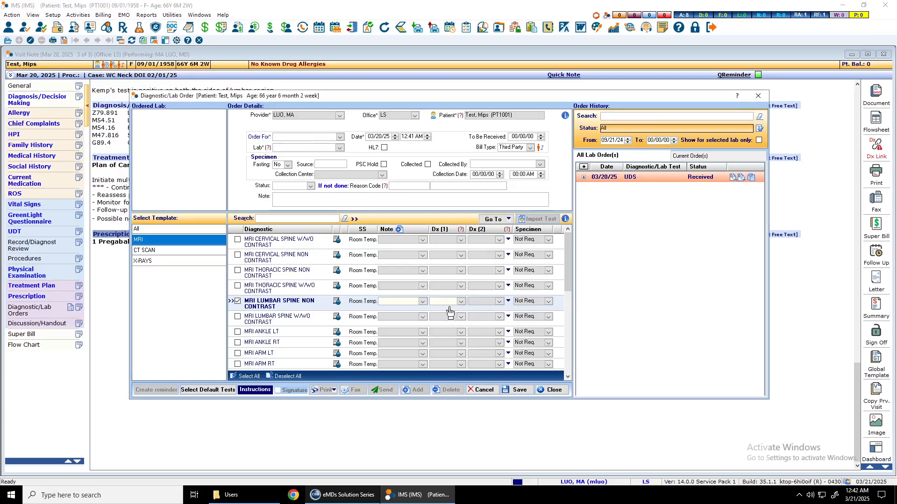
Set the MRI order's lab to American Health Imaging Westover Hills, and check the available order statuses.
{"action": "left_click", "coordinate": [340, 147]}
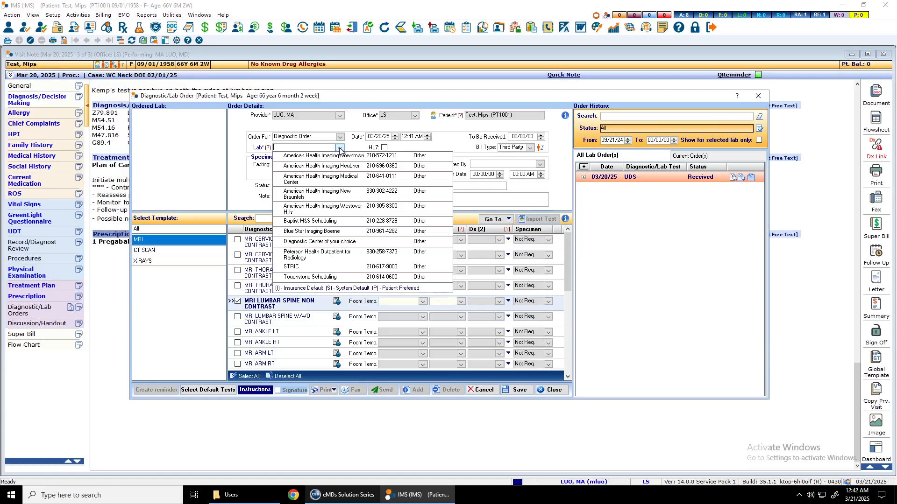
{"action": "left_click", "coordinate": [347, 268]}
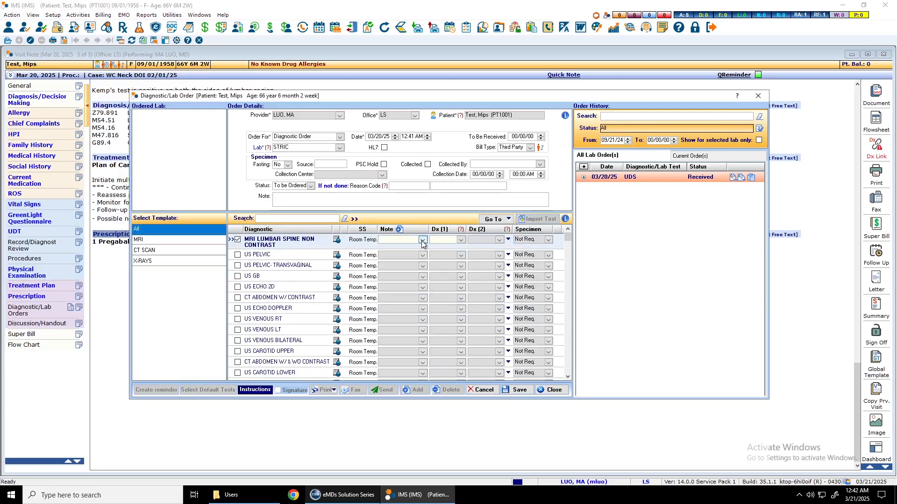
{"action": "left_click", "coordinate": [341, 148]}
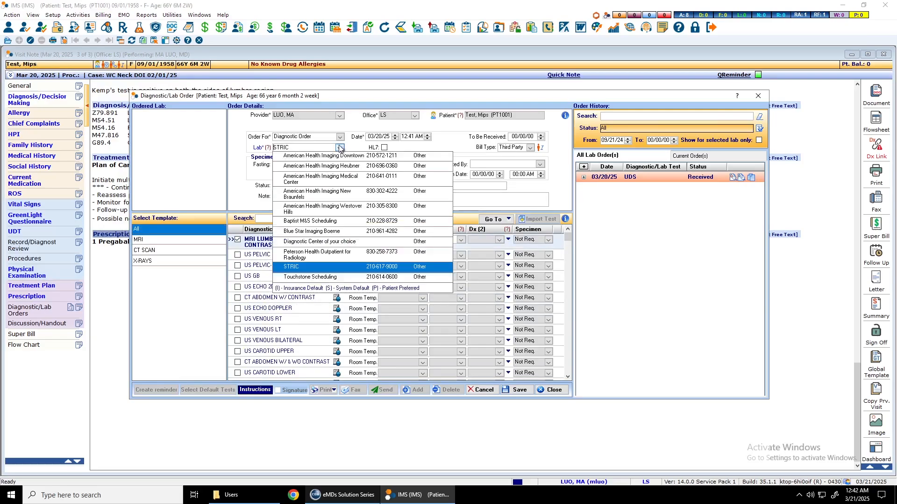
{"action": "left_click", "coordinate": [339, 209]}
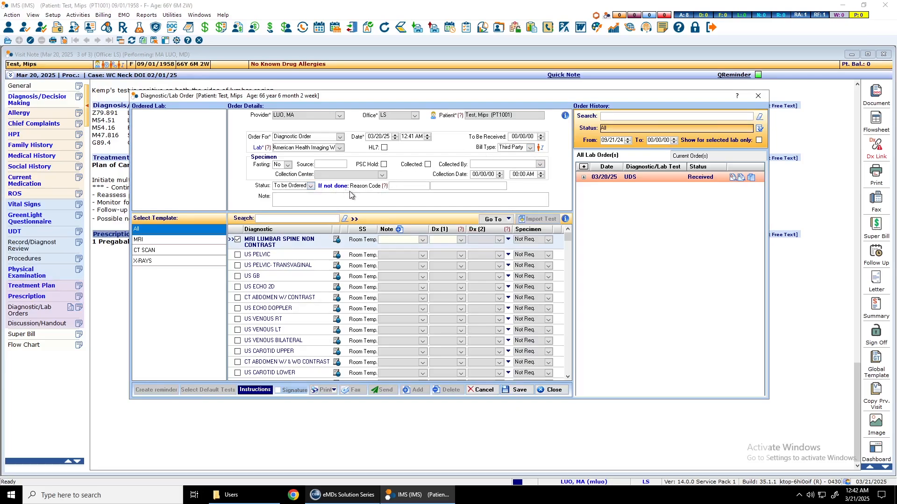
{"action": "left_click", "coordinate": [311, 186]}
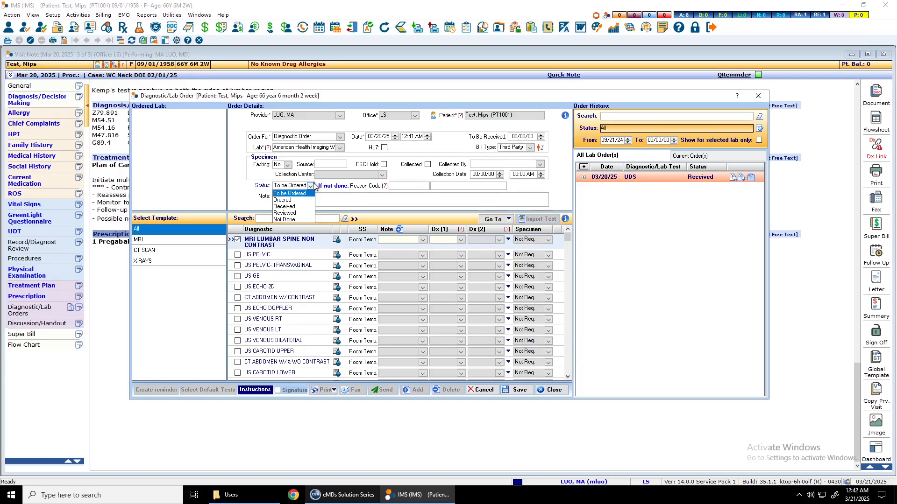
{"action": "left_click", "coordinate": [224, 180]}
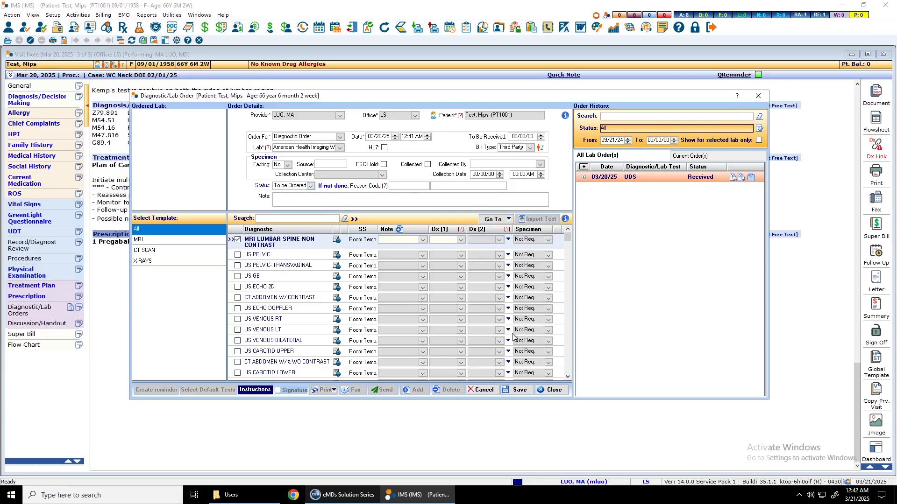
Save the lumbar spine MRI order, dismissing the patient screening instructions, and close the order window.
{"action": "left_click", "coordinate": [517, 390]}
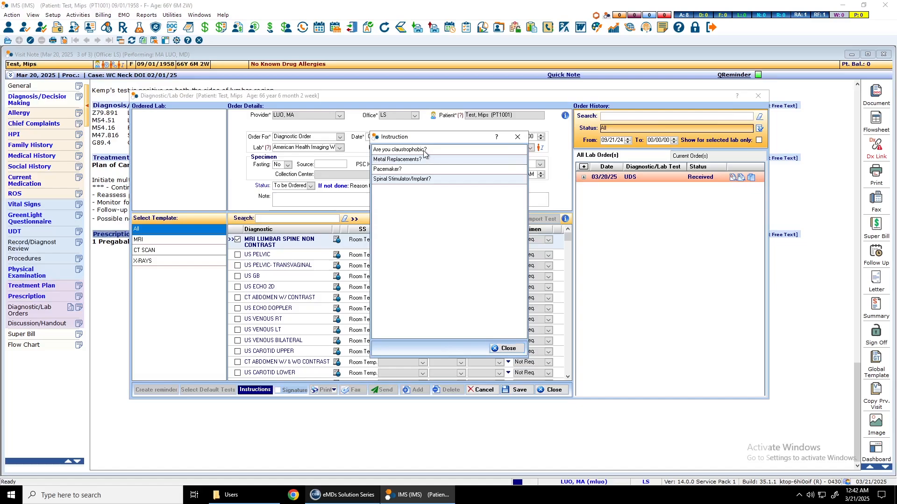
{"action": "left_click", "coordinate": [504, 348]}
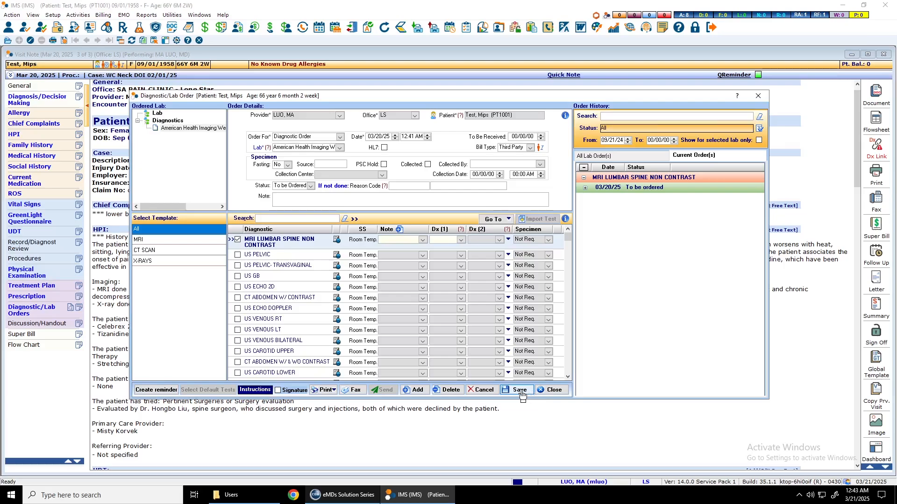
{"action": "double_click", "coordinate": [622, 189]}
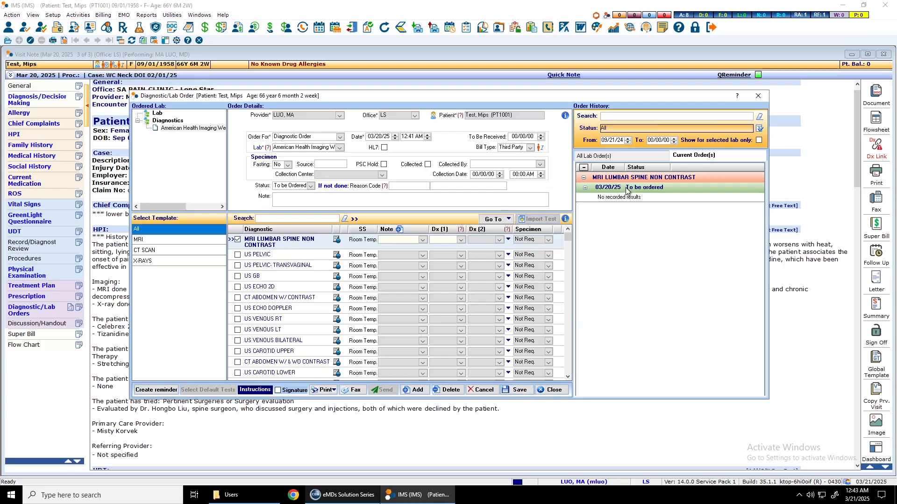
{"action": "left_click", "coordinate": [518, 391]}
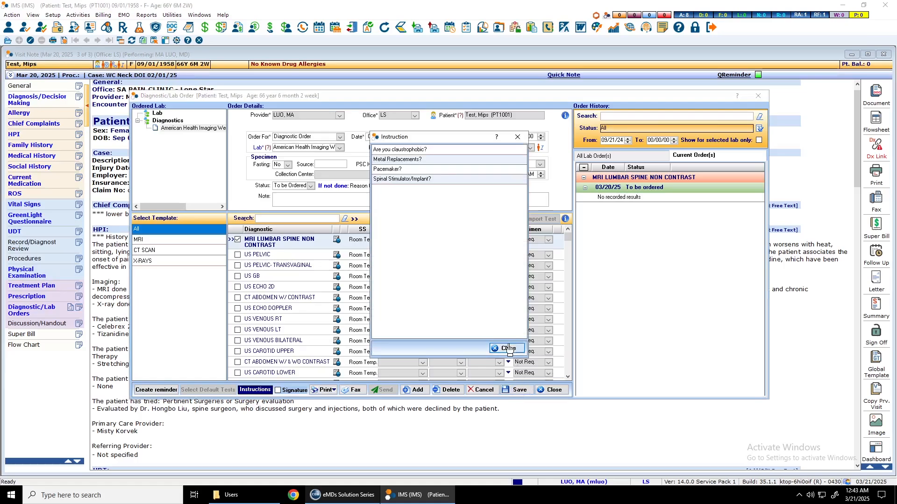
{"action": "left_click", "coordinate": [509, 351]}
{"action": "left_click", "coordinate": [548, 392]}
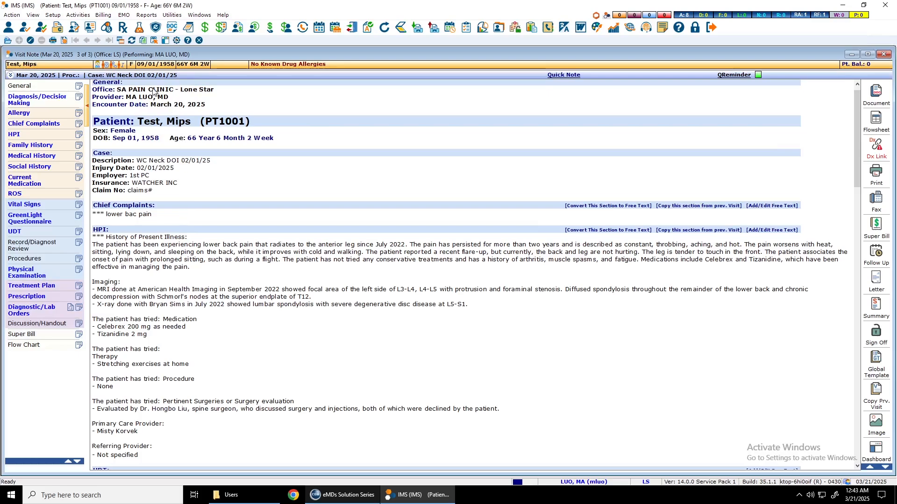
Open the patient's Chart View from the visit note and look over the Rx records.
{"action": "left_click", "coordinate": [98, 65]}
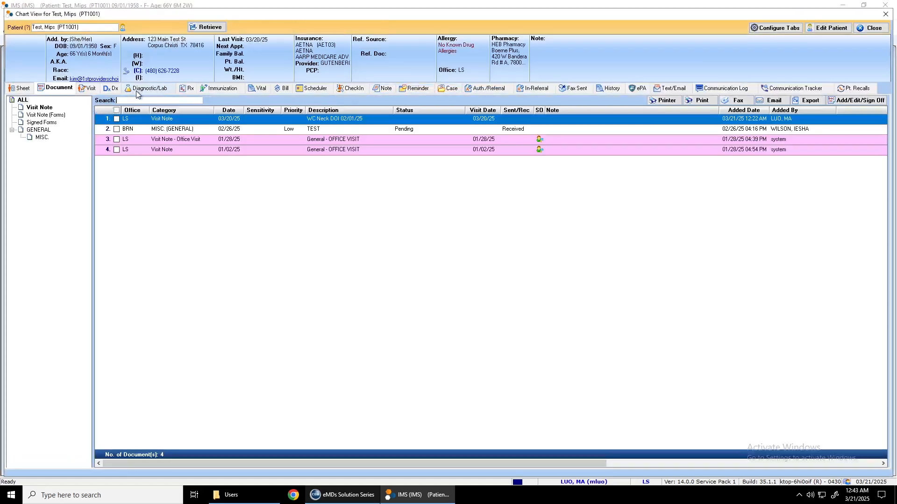
{"action": "left_click", "coordinate": [186, 89]}
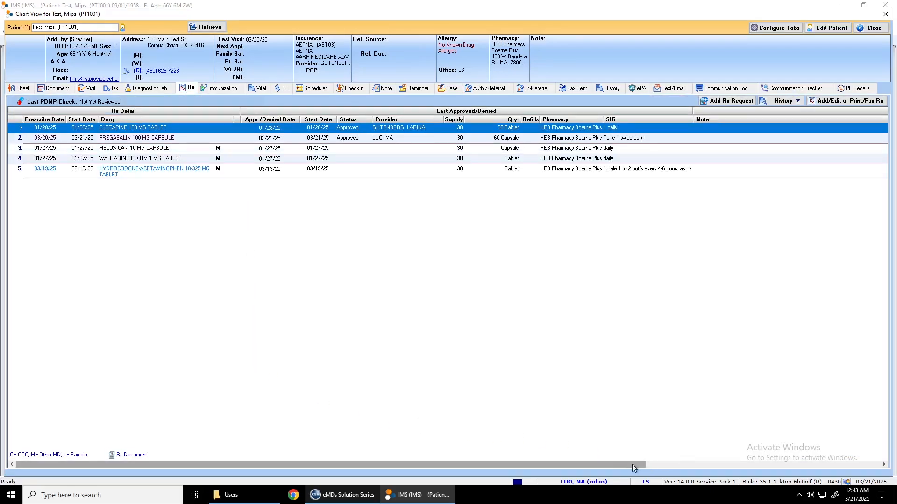
{"action": "left_click_drag", "start_coordinate": [631, 464], "coordinate": [429, 462]}
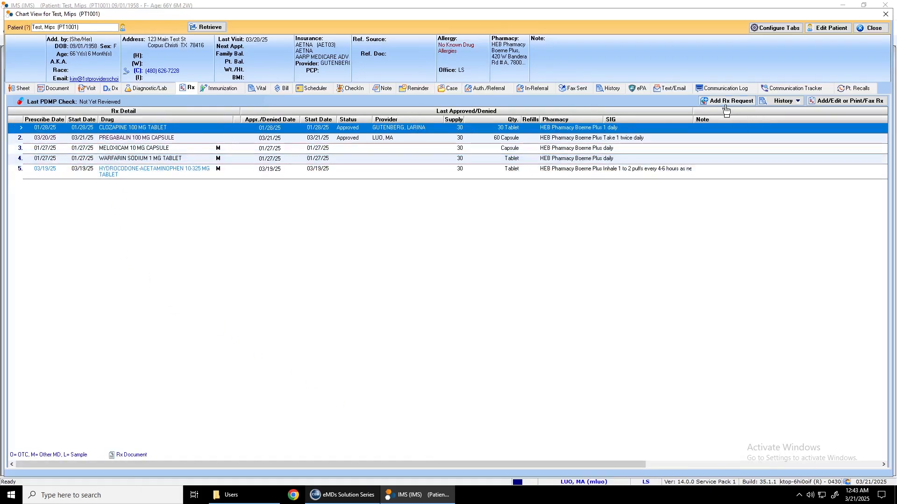
Try to add an Rx request with no prescription selected, and cancel the request.
{"action": "left_click", "coordinate": [725, 105]}
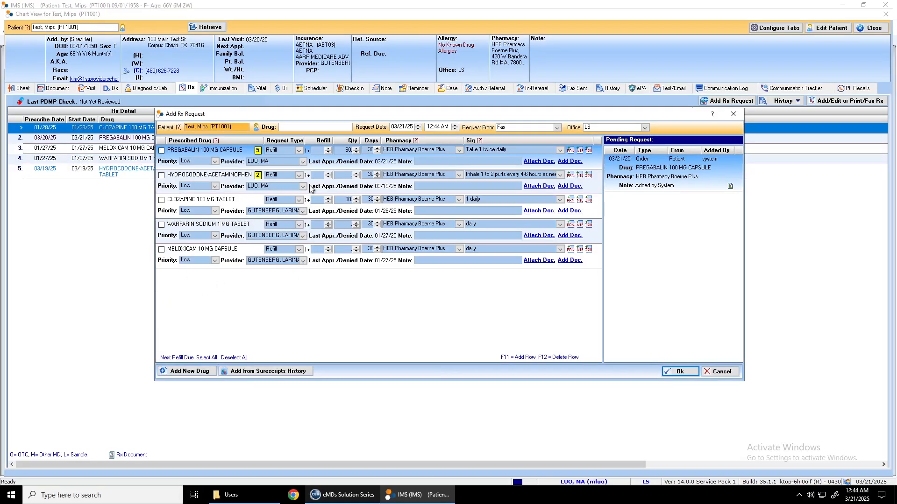
{"action": "left_click", "coordinate": [679, 372]}
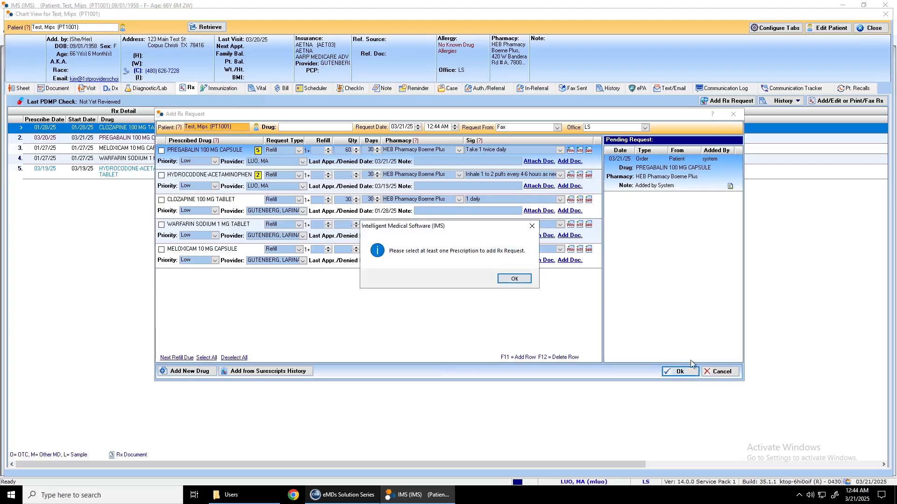
{"action": "left_click", "coordinate": [514, 279]}
{"action": "left_click", "coordinate": [718, 372]}
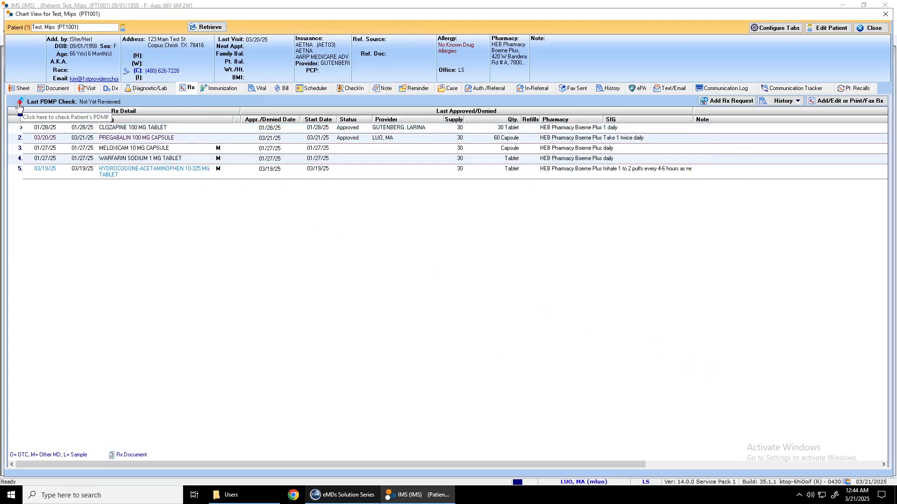
Check the patient's PDMP from the Rx records, review the NarxCare report down to its prescriptions, and close the report and Chart View.
{"action": "left_click", "coordinate": [19, 103]}
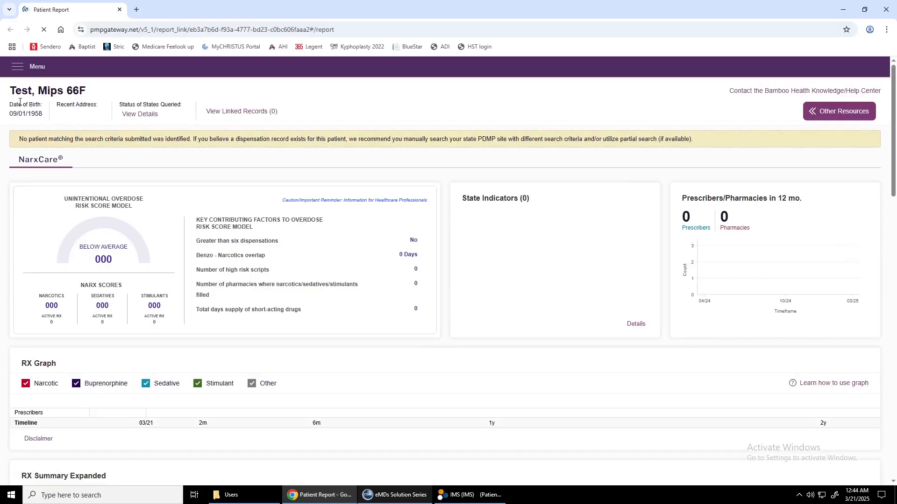
{"action": "scroll", "coordinate": [186, 235], "scroll_direction": "down", "scroll_amount": 6}
{"action": "scroll", "coordinate": [172, 271], "scroll_direction": "up", "scroll_amount": 6}
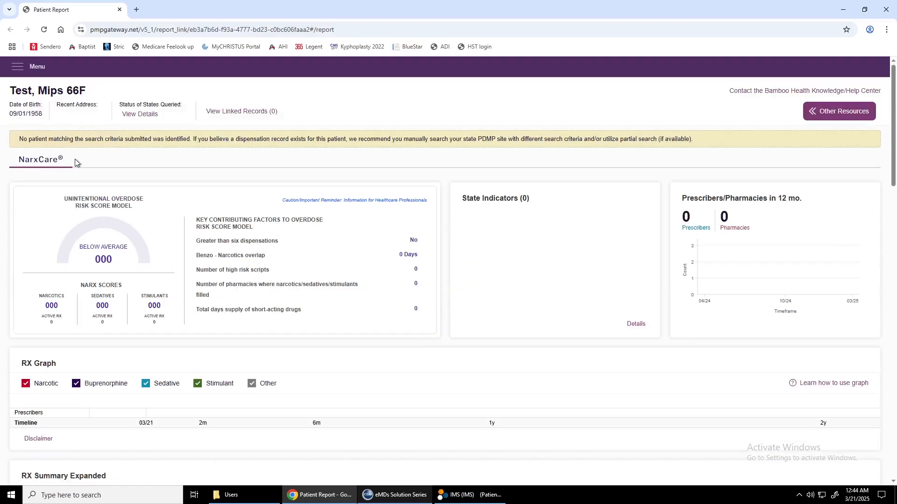
{"action": "scroll", "coordinate": [124, 292], "scroll_direction": "down", "scroll_amount": 15}
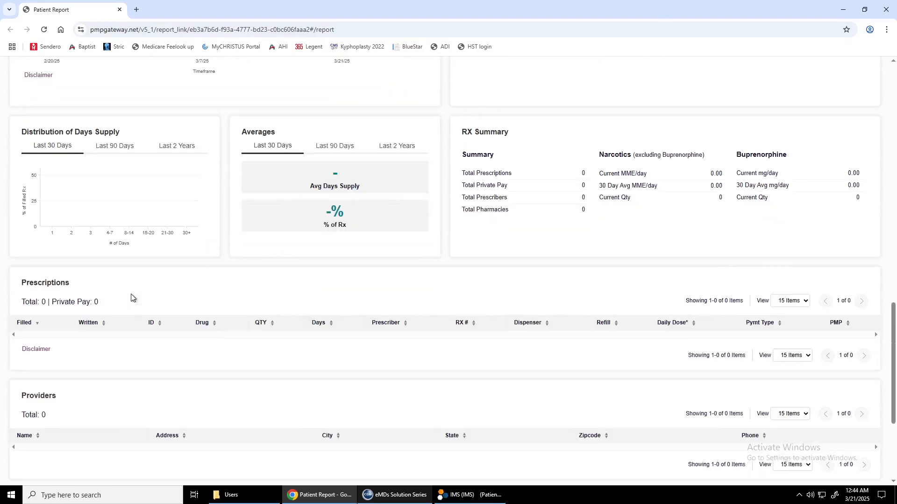
{"action": "left_click", "coordinate": [886, 9]}
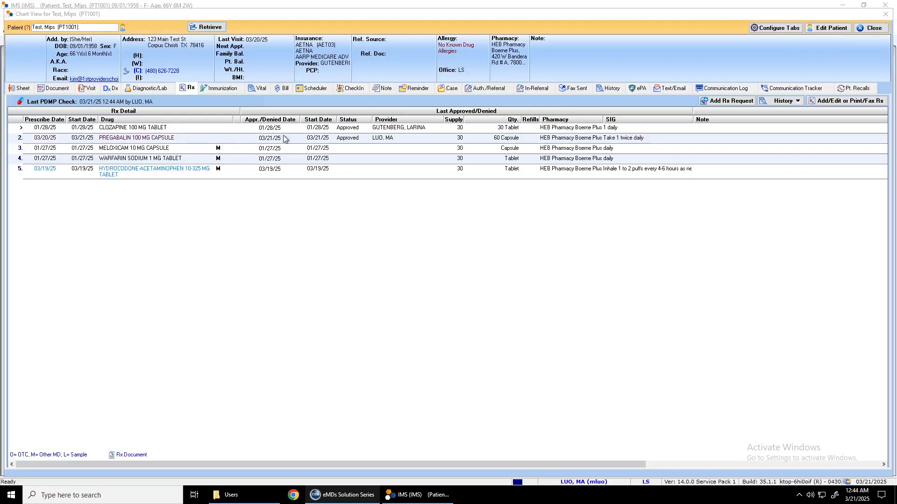
{"action": "left_click", "coordinate": [886, 14]}
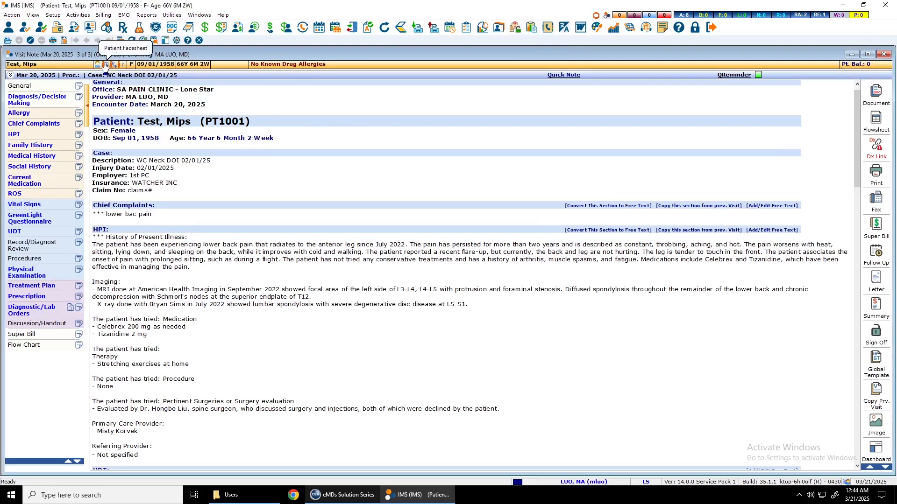
Request the patient's PDMP (Prescription Drug Monitoring Program) report directly from the visit note.
{"action": "left_click", "coordinate": [97, 64]}
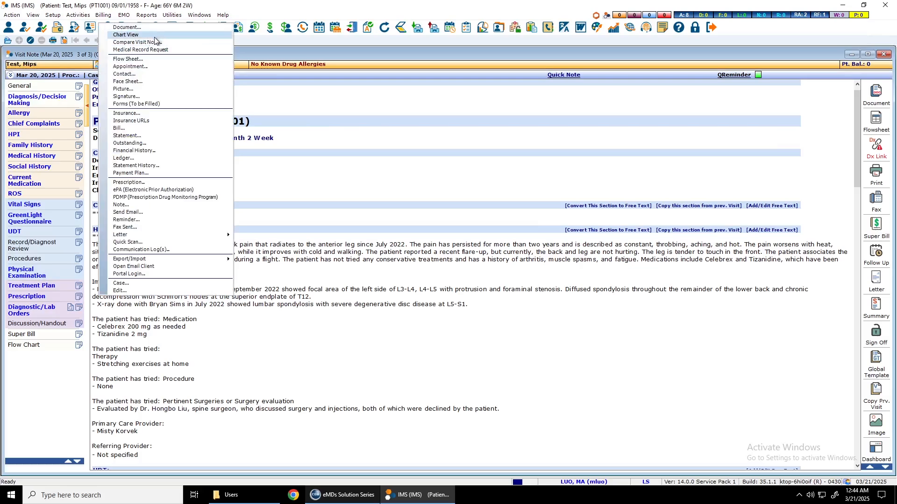
{"action": "left_click", "coordinate": [148, 198]}
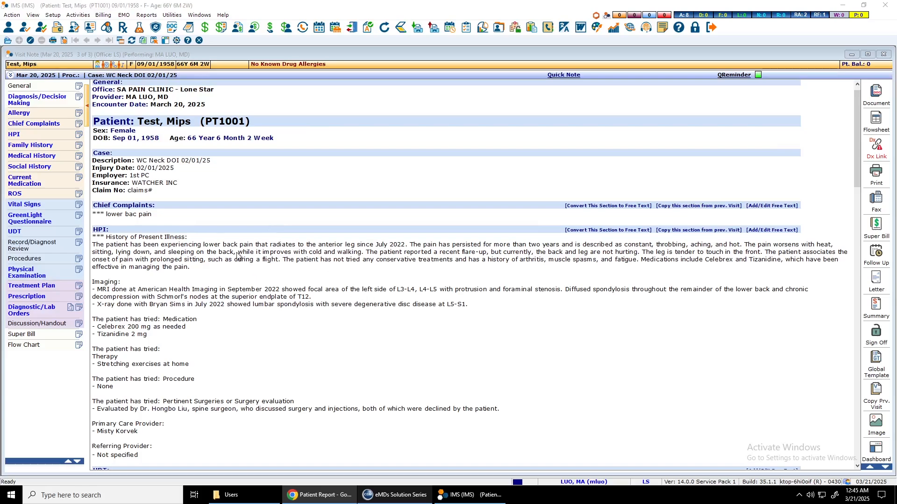
{"action": "left_click", "coordinate": [97, 66]}
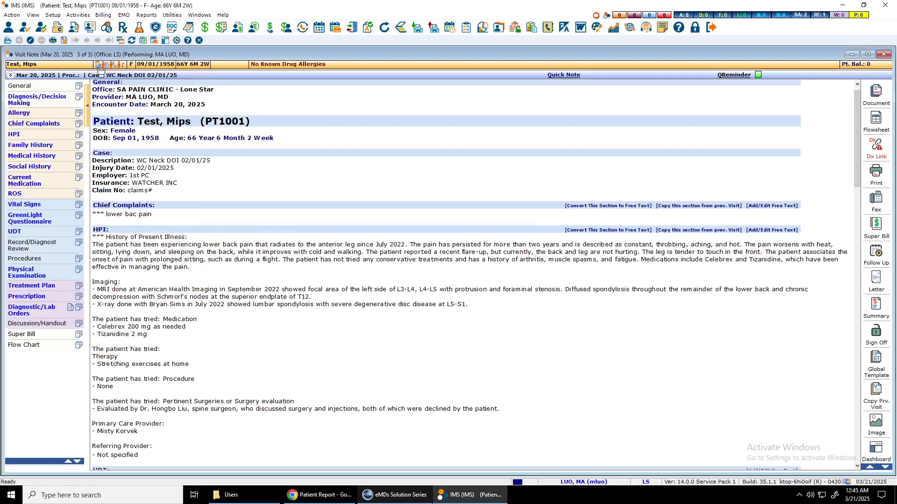
{"action": "left_click", "coordinate": [153, 196]}
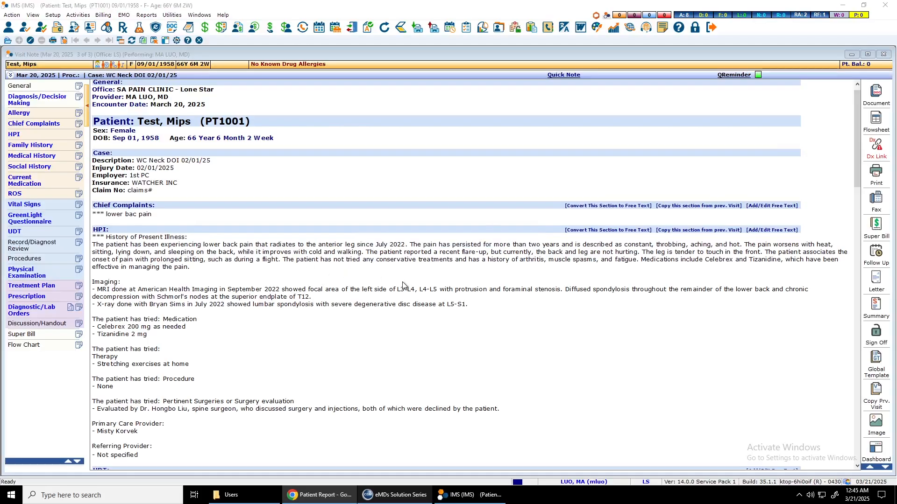
Switch to Chrome, examine the PDMP report's risk scores, dispensing charts and RX summary, and close the browser.
{"action": "left_click", "coordinate": [315, 498]}
{"action": "scroll", "coordinate": [282, 308], "scroll_direction": "down", "scroll_amount": 10}
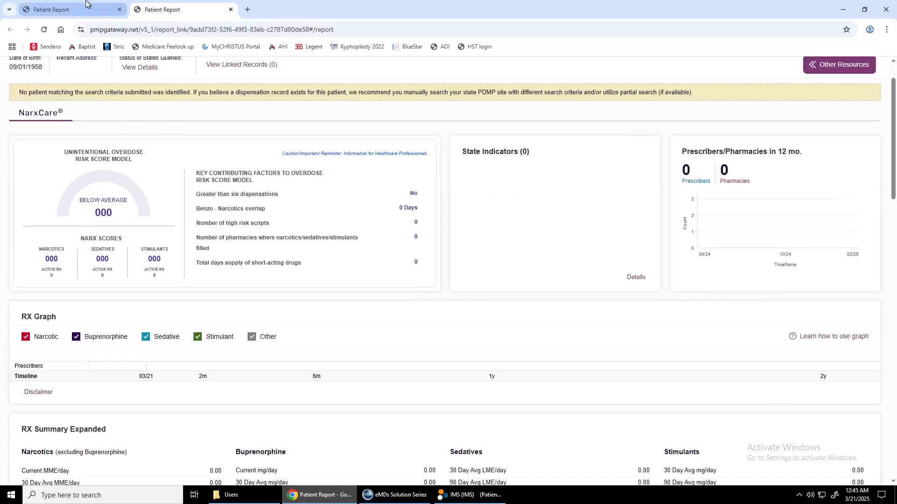
{"action": "scroll", "coordinate": [253, 209], "scroll_direction": "down", "scroll_amount": 4}
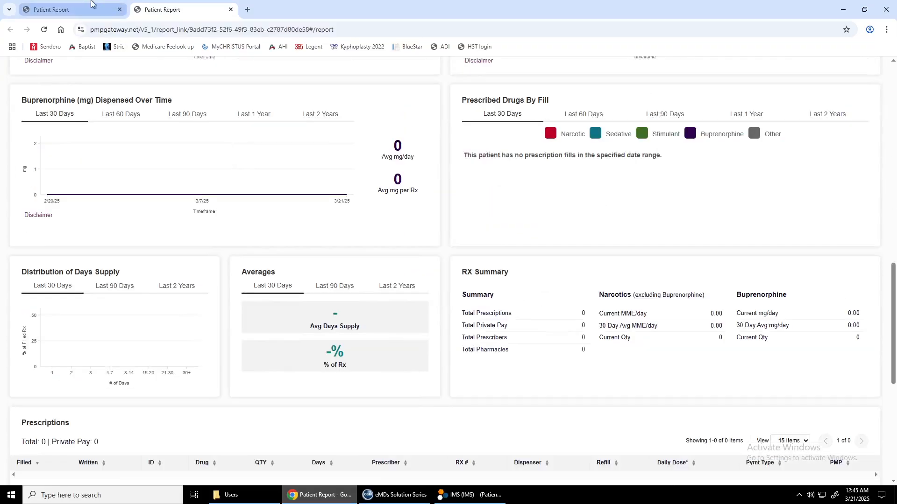
{"action": "left_click", "coordinate": [91, 5]}
{"action": "left_click", "coordinate": [169, 6]}
{"action": "scroll", "coordinate": [199, 262], "scroll_direction": "up", "scroll_amount": 11}
{"action": "scroll", "coordinate": [198, 267], "scroll_direction": "up", "scroll_amount": 4}
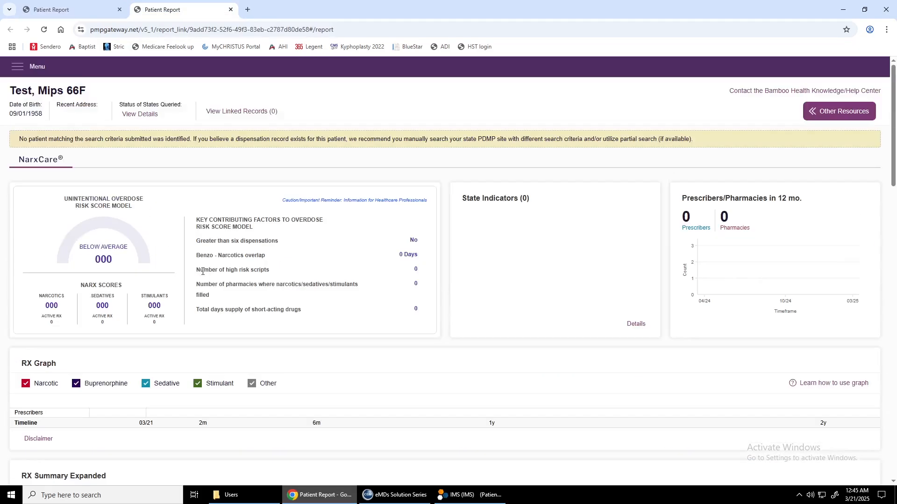
{"action": "left_click", "coordinate": [888, 10]}
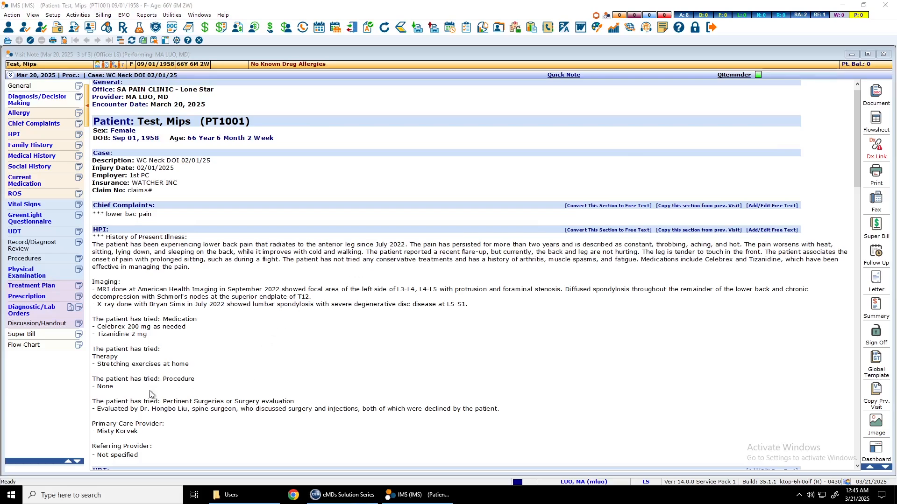
Review the visit note, open its Super Bill, and add new-patient office visit code 99204 (45 min) to the charges.
{"action": "scroll", "coordinate": [164, 418], "scroll_direction": "down", "scroll_amount": 10}
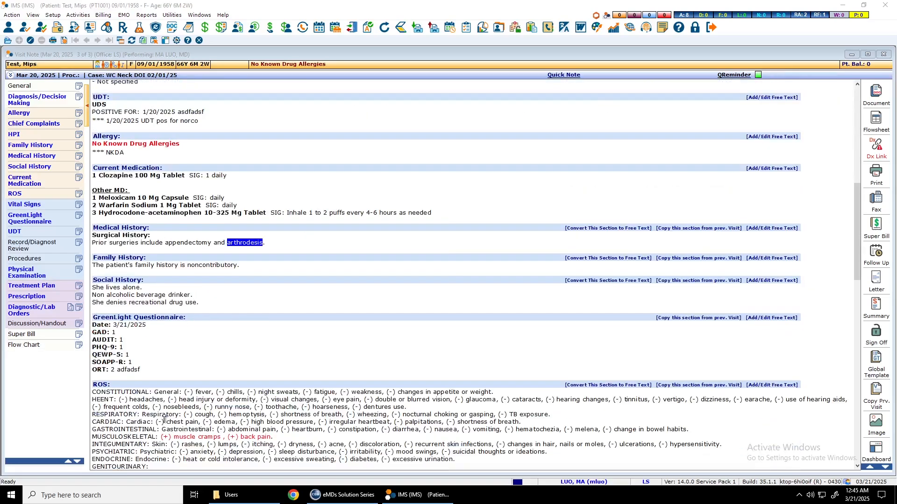
{"action": "scroll", "coordinate": [164, 419], "scroll_direction": "down", "scroll_amount": 5}
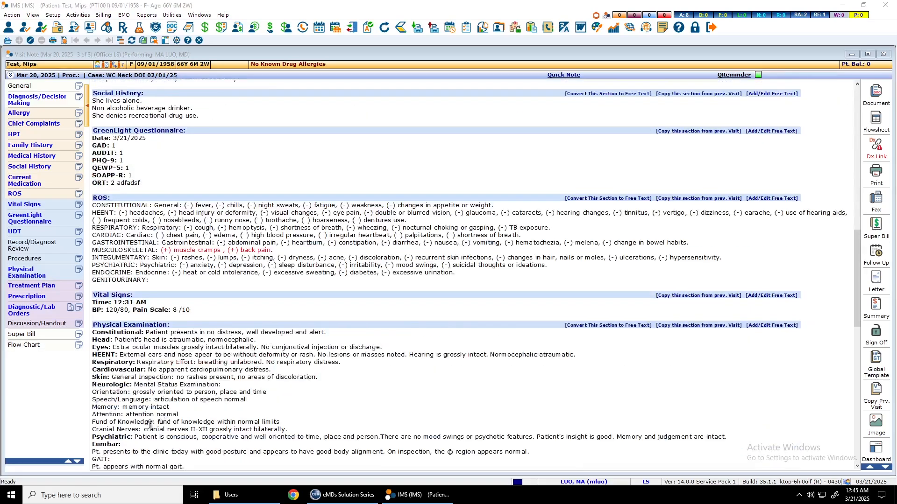
{"action": "left_click", "coordinate": [54, 334]}
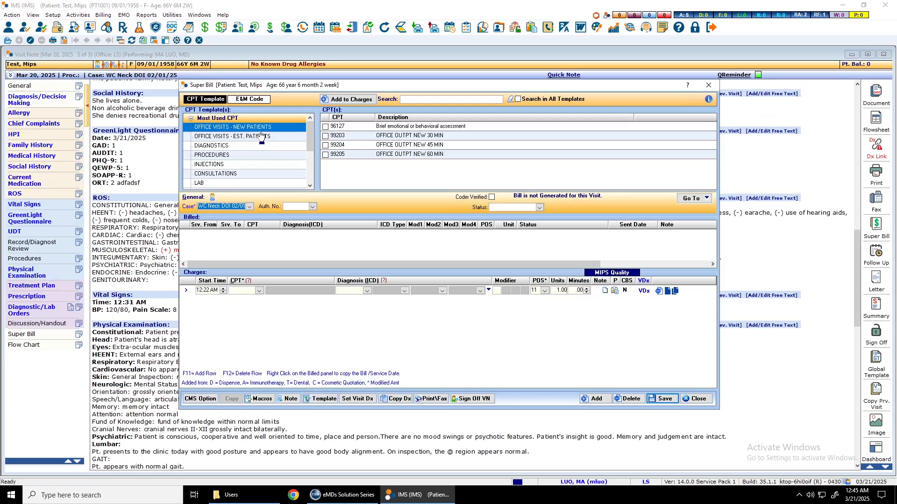
{"action": "left_click", "coordinate": [325, 145]}
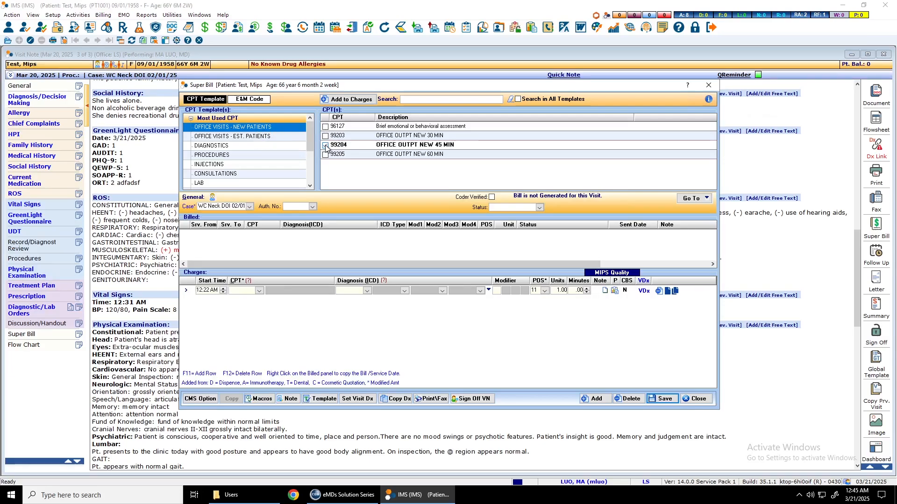
{"action": "left_click", "coordinate": [350, 102]}
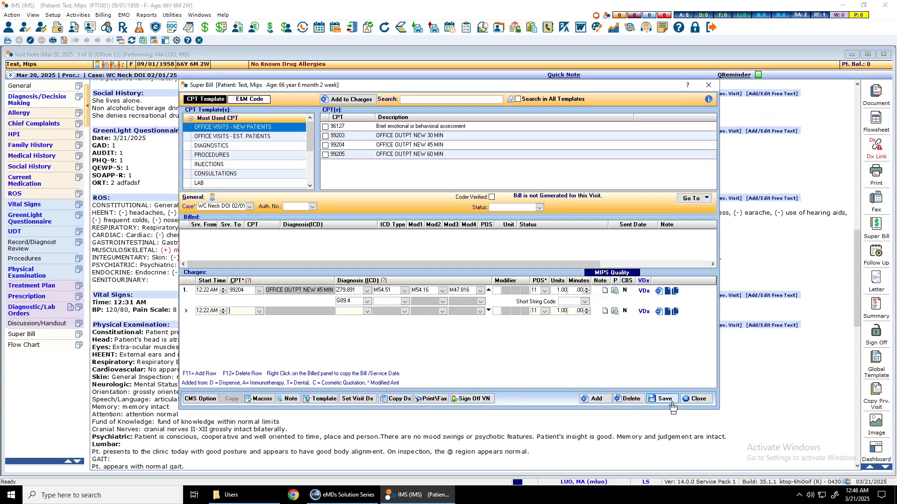
Sign off the visit note from the Super Bill, saving the charges and using the existing sign-off password.
{"action": "left_click", "coordinate": [475, 399]}
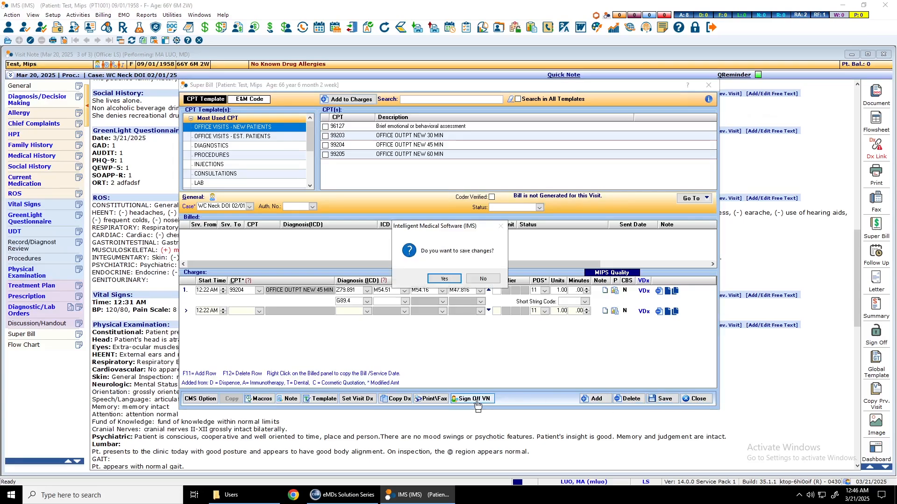
{"action": "left_click", "coordinate": [453, 280]}
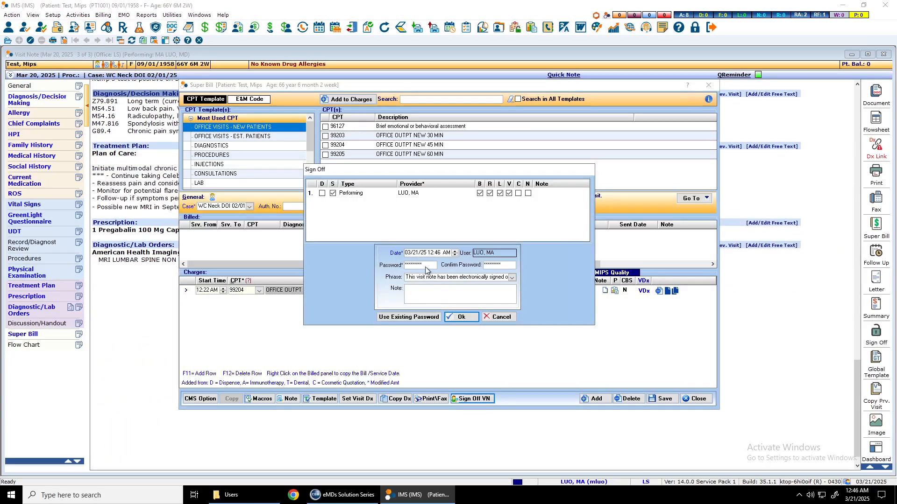
{"action": "left_click", "coordinate": [419, 318]}
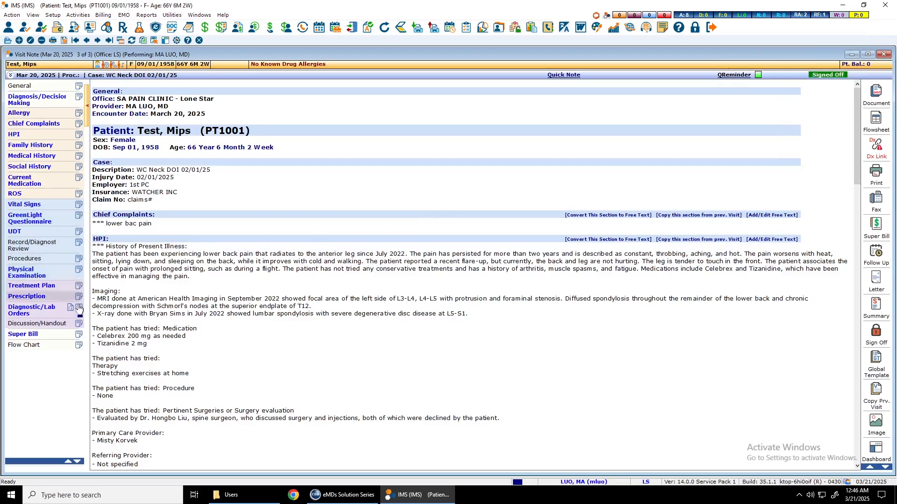
Open the signed-off visit's Treatment Plan note and unlock it for editing with the sign-off password.
{"action": "left_click", "coordinate": [80, 290]}
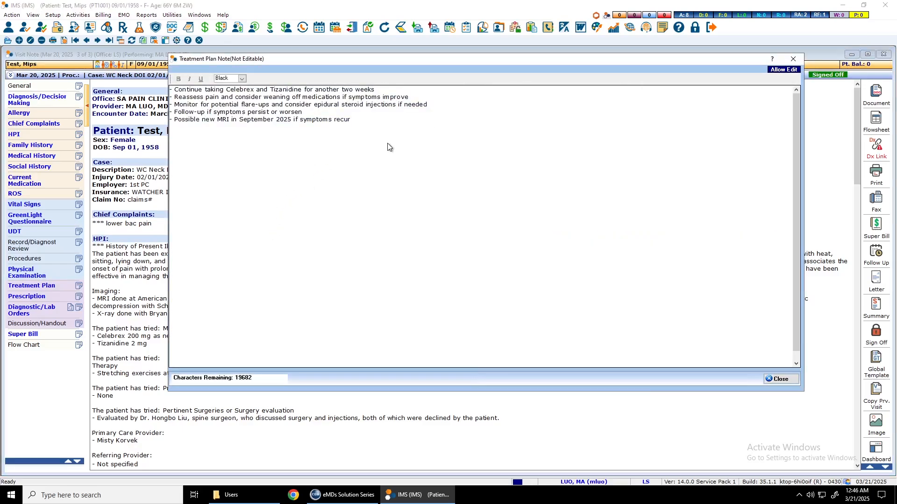
{"action": "left_click", "coordinate": [783, 70]}
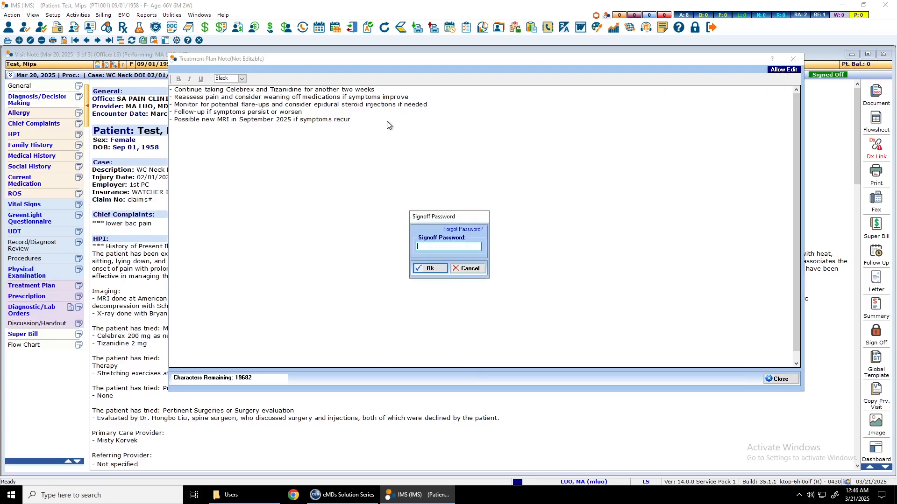
{"action": "type", "text": "**"}
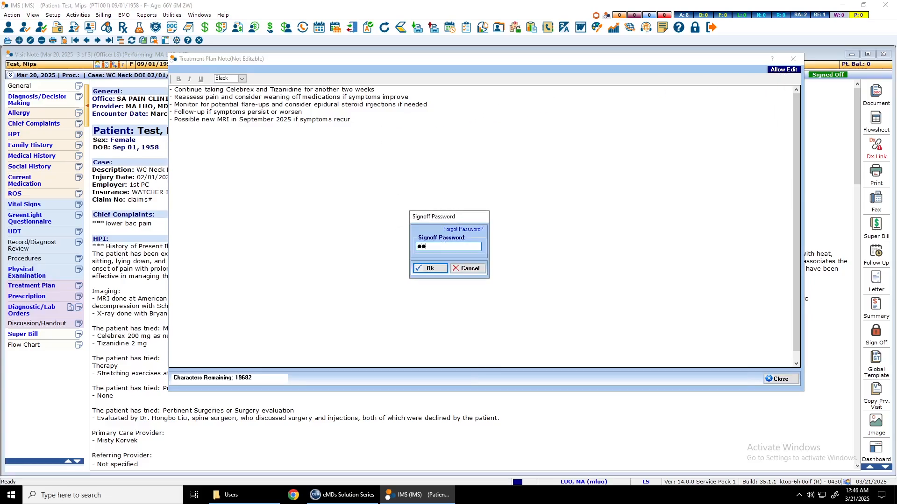
{"action": "key", "text": "BackSpace"}
{"action": "key", "text": "BackSpace"}
{"action": "type", "text": "******"}
{"action": "key", "text": "Return"}
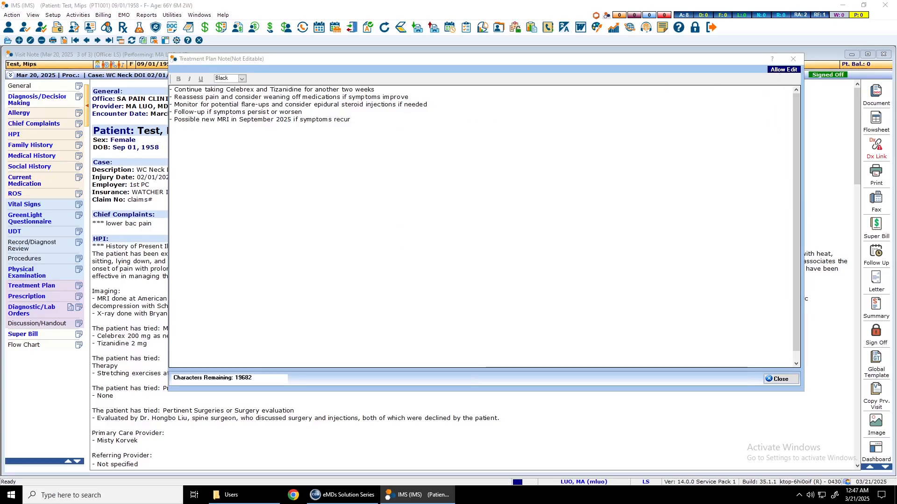
Replace "recur" at the end of the September 2025 MRI line with "is coming back.".
{"action": "left_click", "coordinate": [378, 129]}
{"action": "key", "text": "BackSpace"}
{"action": "key", "text": "BackSpace"}
{"action": "key", "text": "BackSpace"}
{"action": "key", "text": "BackSpace"}
{"action": "key", "text": "BackSpace"}
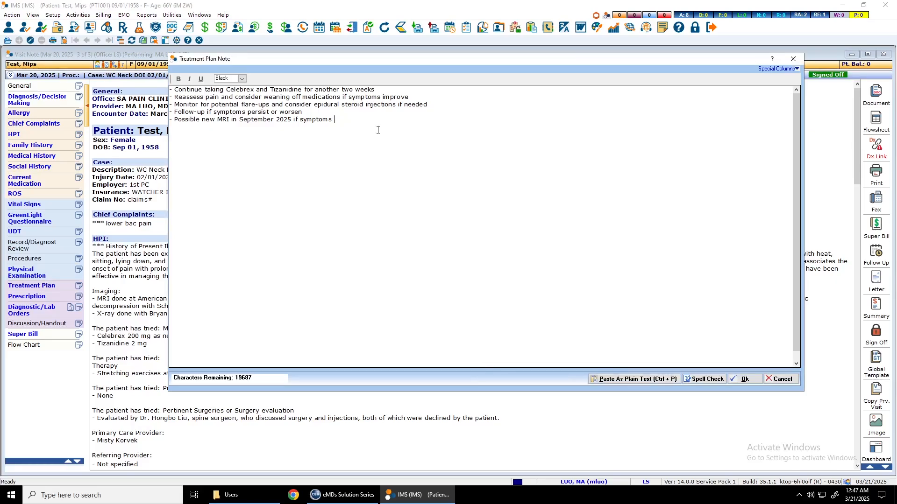
{"action": "type", "text": "is coming back. "}
Add the line "-add new referral" at the end of the Treatment Plan note and save the note.
{"action": "type", "text": "-add new "}
{"action": "type", "text": "referral"}
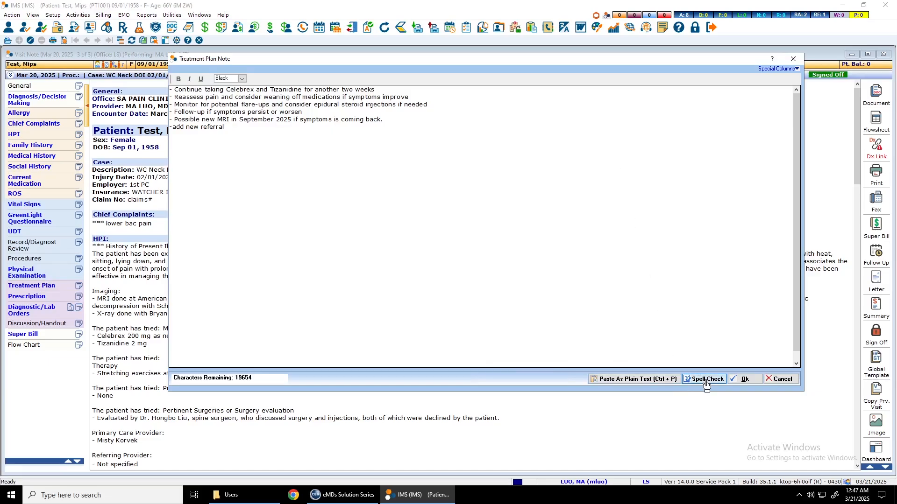
{"action": "right_click", "coordinate": [214, 122]}
{"action": "left_click", "coordinate": [196, 140]}
{"action": "key", "text": "ctrl+a"}
{"action": "left_click", "coordinate": [742, 379]}
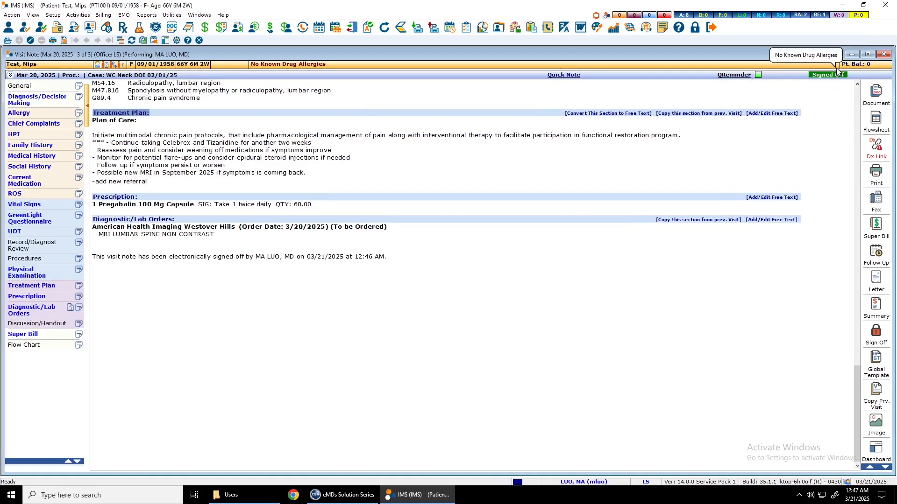
Close the visit note and reopen the visit note of the 10:00 AM patient from the Check In/Out list.
{"action": "left_click", "coordinate": [884, 56]}
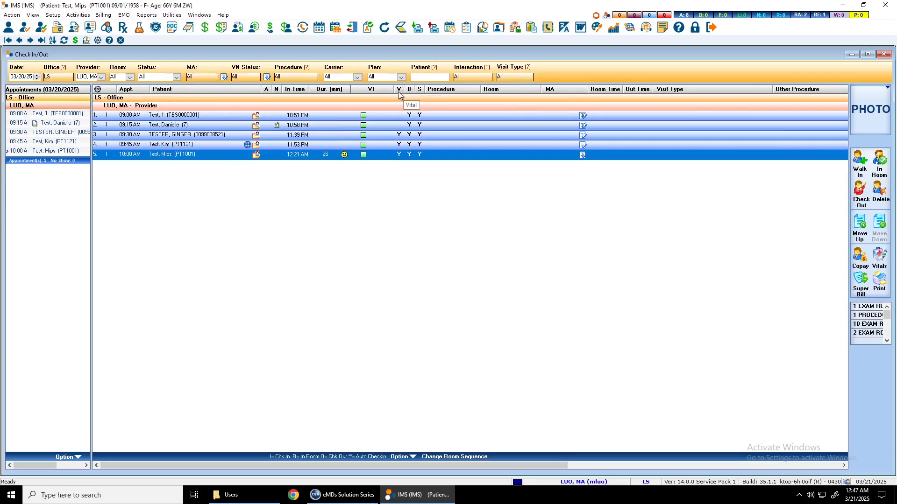
{"action": "double_click", "coordinate": [426, 156]}
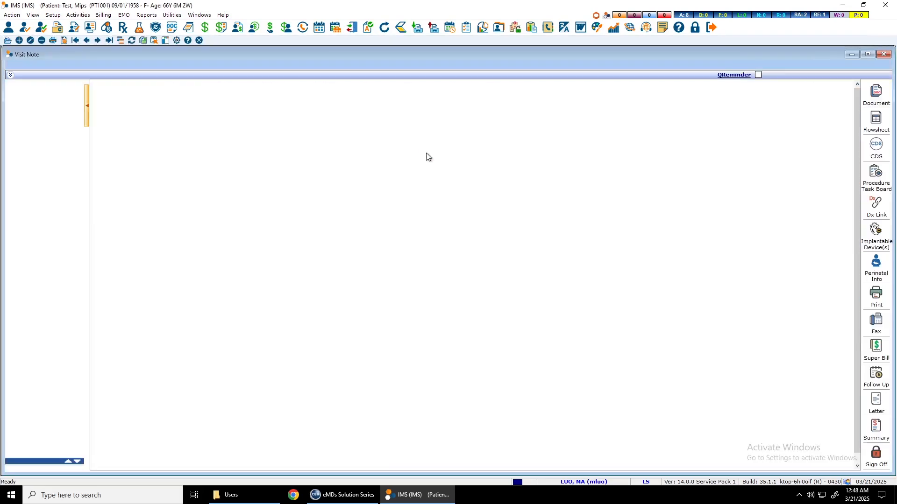